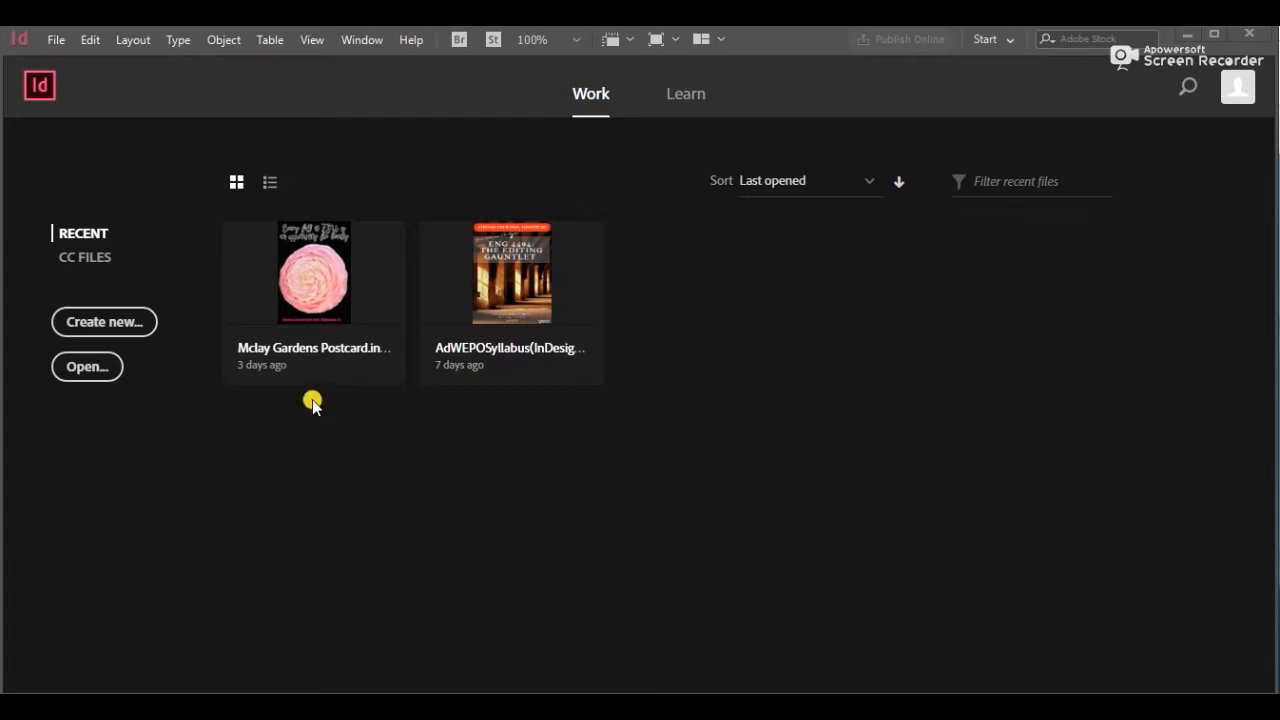
Start a new document from the recent 51p0 x 66p0 custom preset and switch its units to Inches
left_click(144, 329)
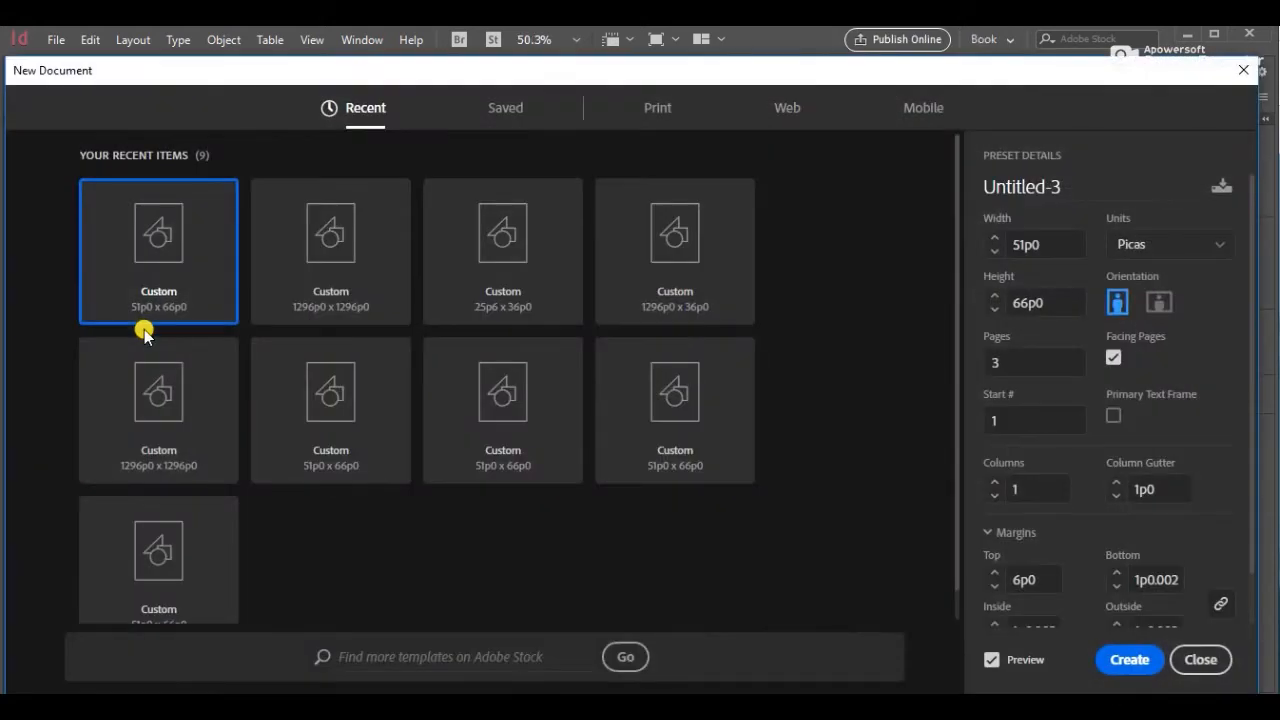
left_click(283, 425)
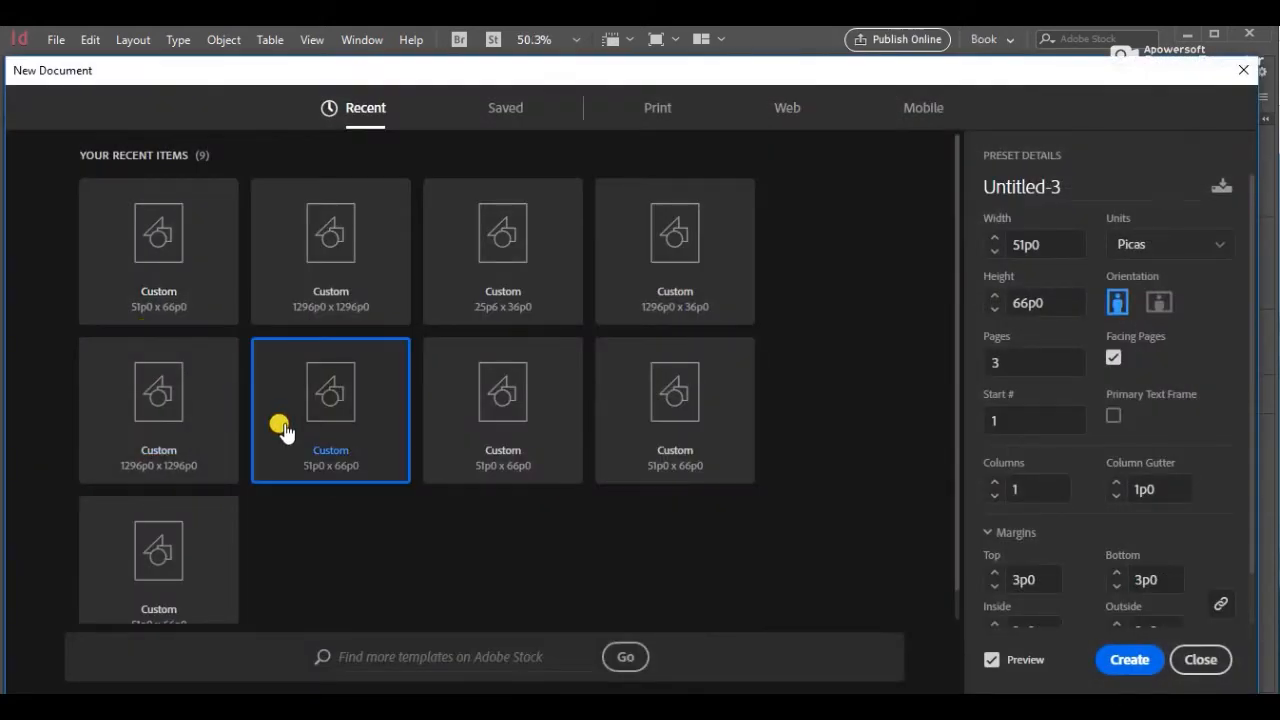
left_click(1180, 247)
left_click(1140, 343)
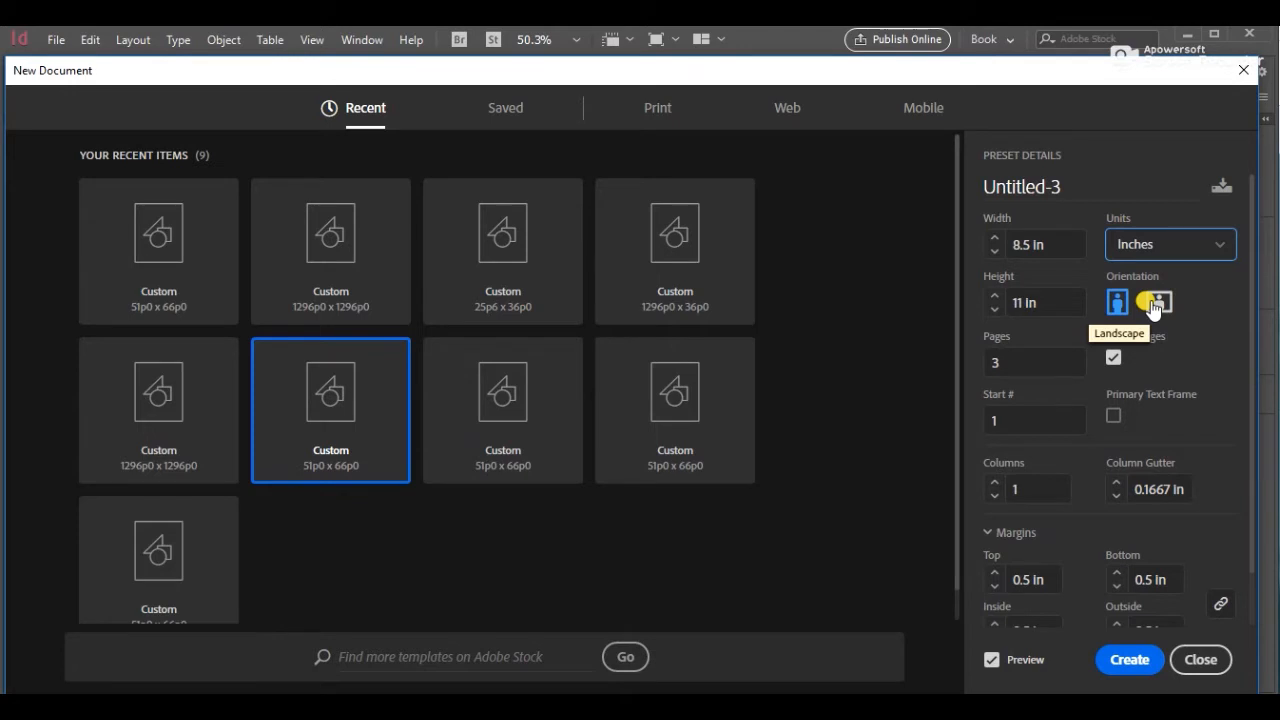
Review the page count and margin settings, then create the document
left_click(1007, 362)
double_click(1010, 363)
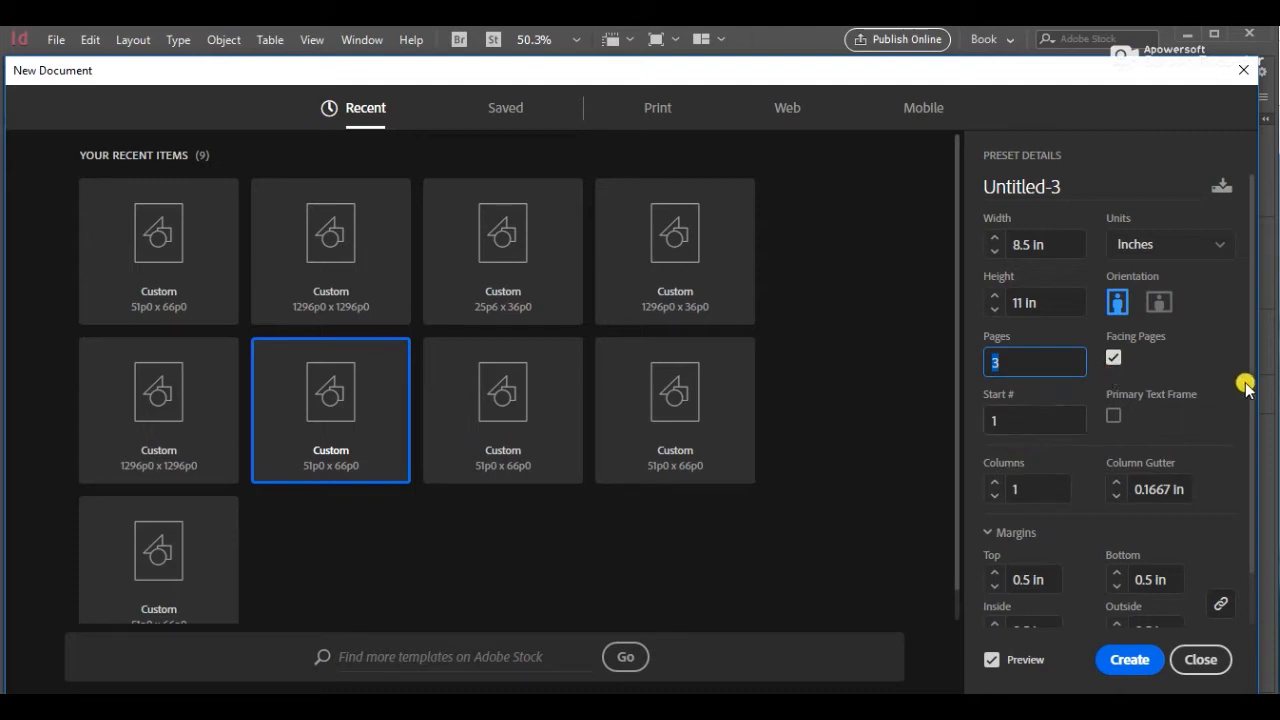
left_click_drag(1251, 380, 1250, 495)
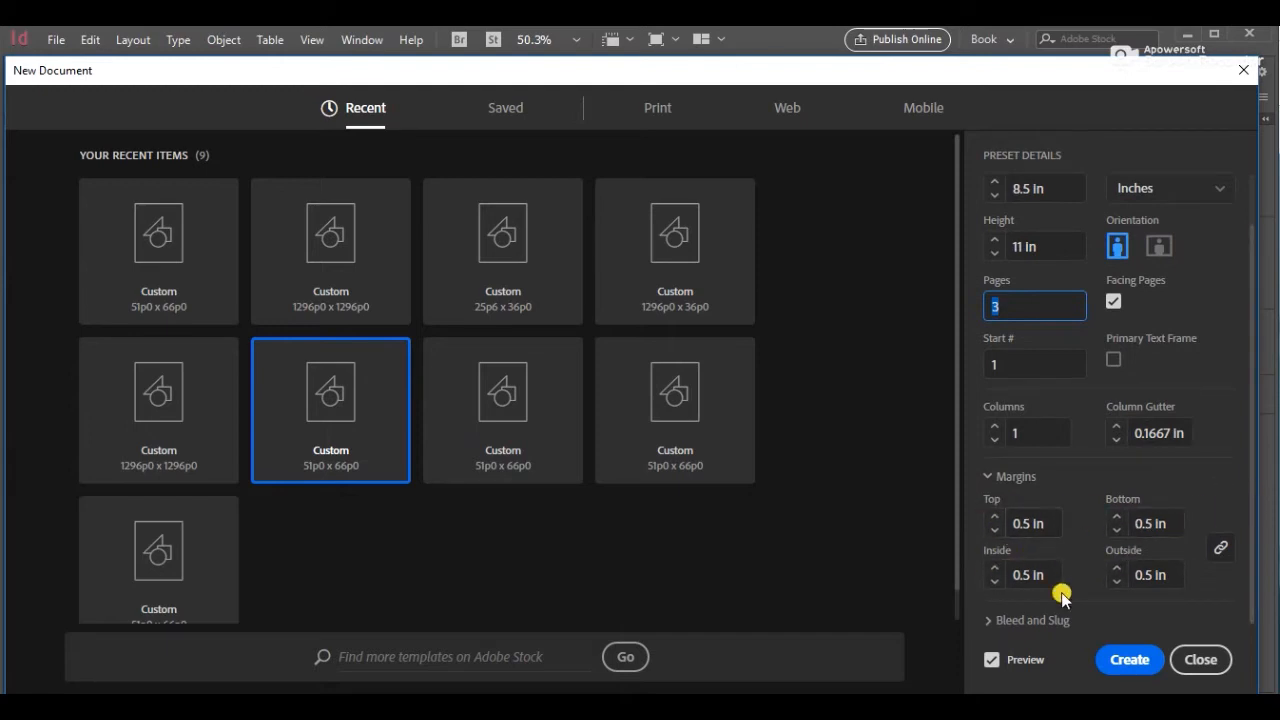
left_click(1122, 668)
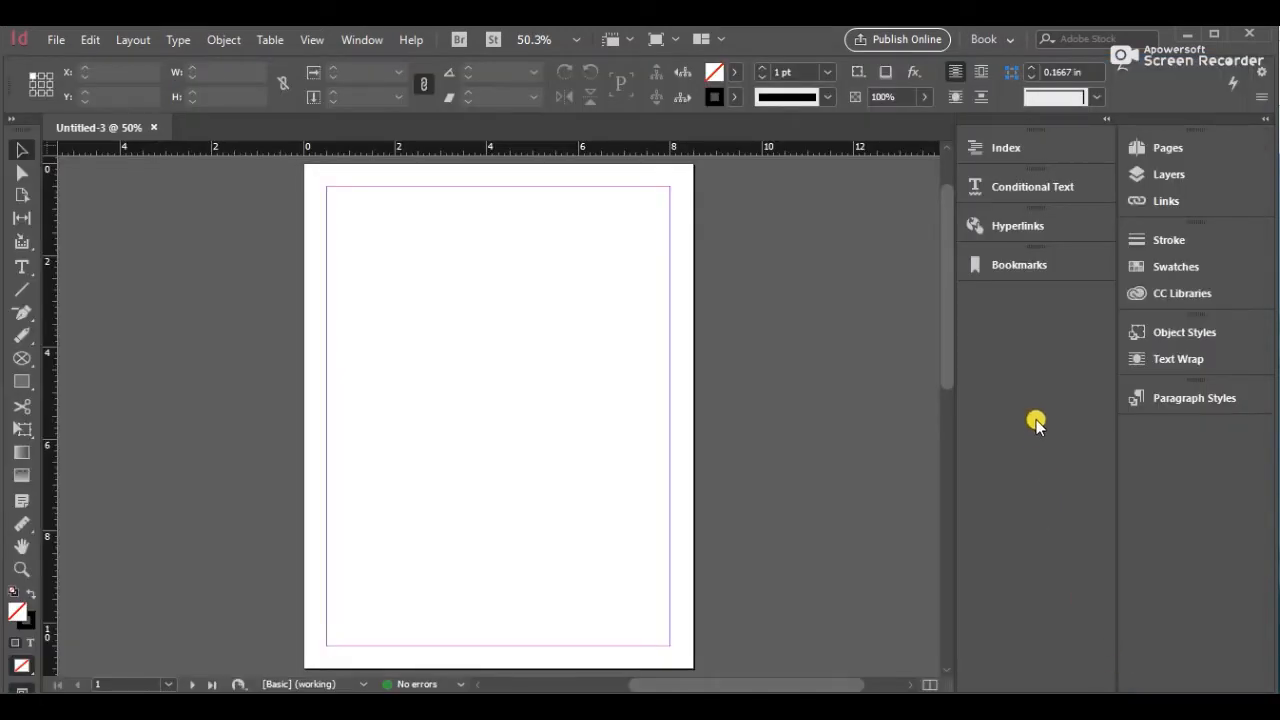
With the Type tool active, switch to character formatting and set the font to Lucida Console
mouse_move(949, 354)
left_mouse_down()
mouse_move(937, 577)
mouse_move(946, 295)
mouse_move(942, 351)
left_mouse_up()
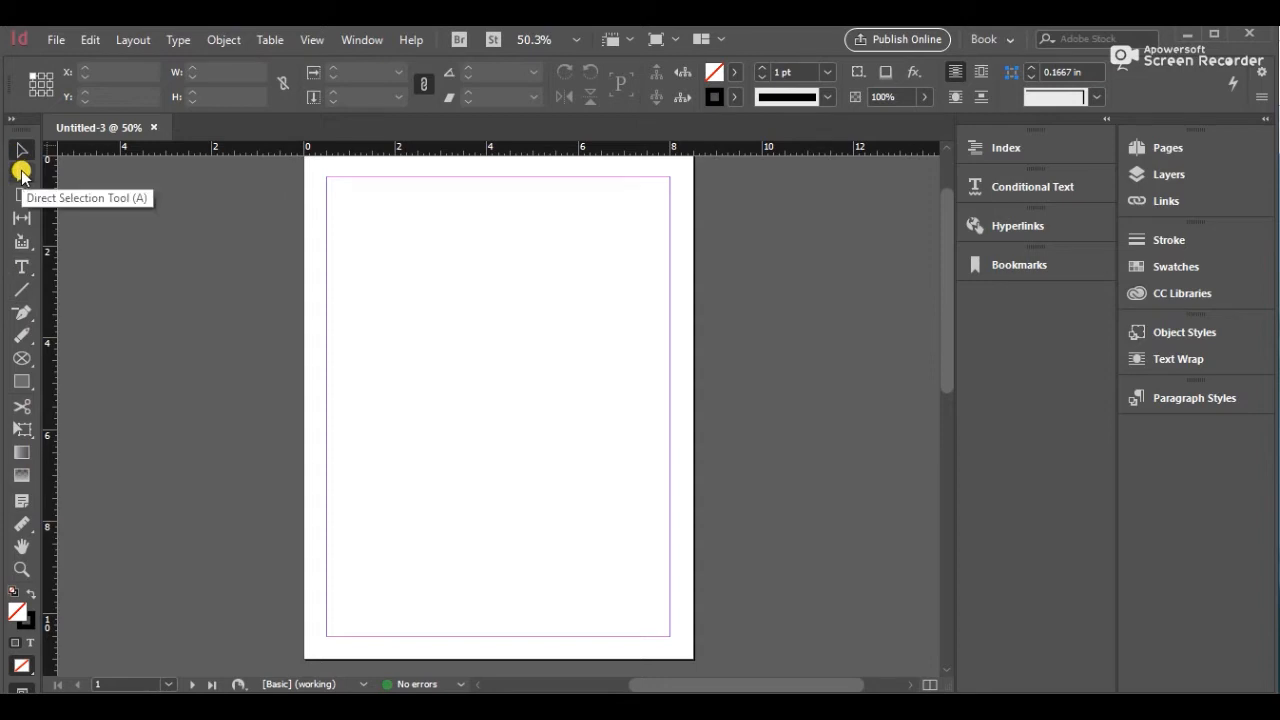
left_click(22, 268)
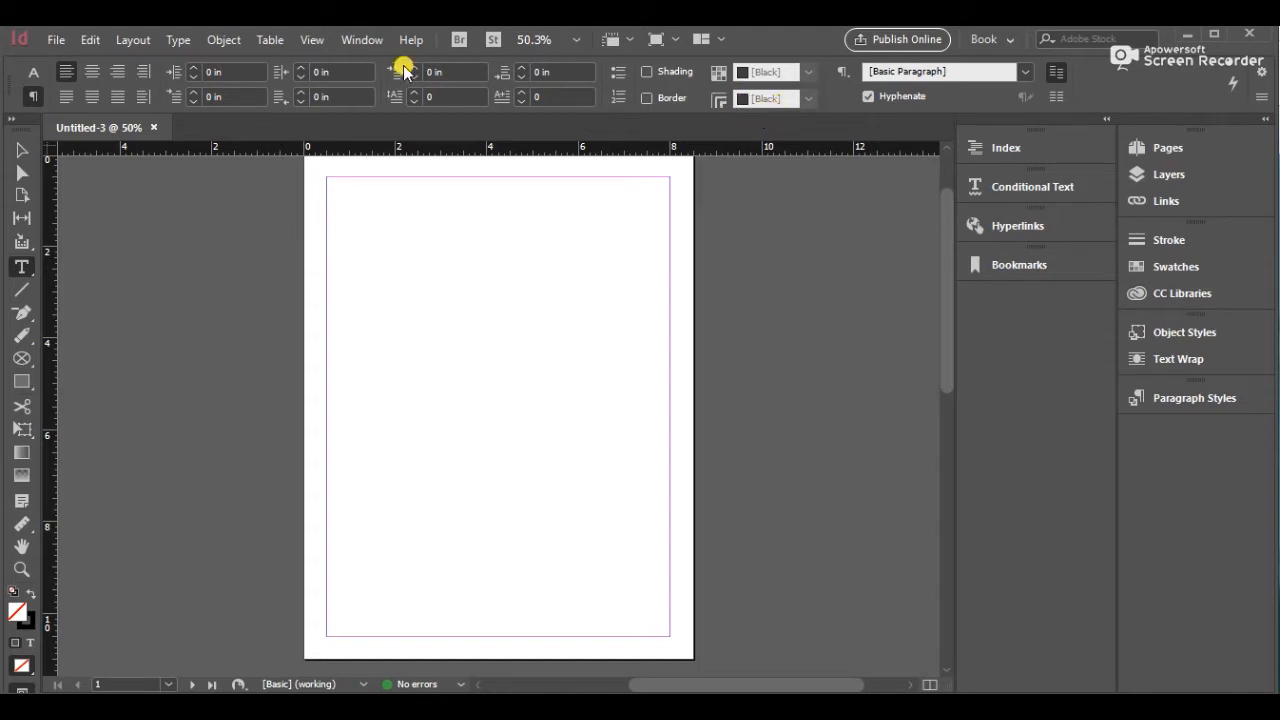
left_click(20, 72)
left_click(30, 94)
left_click(31, 73)
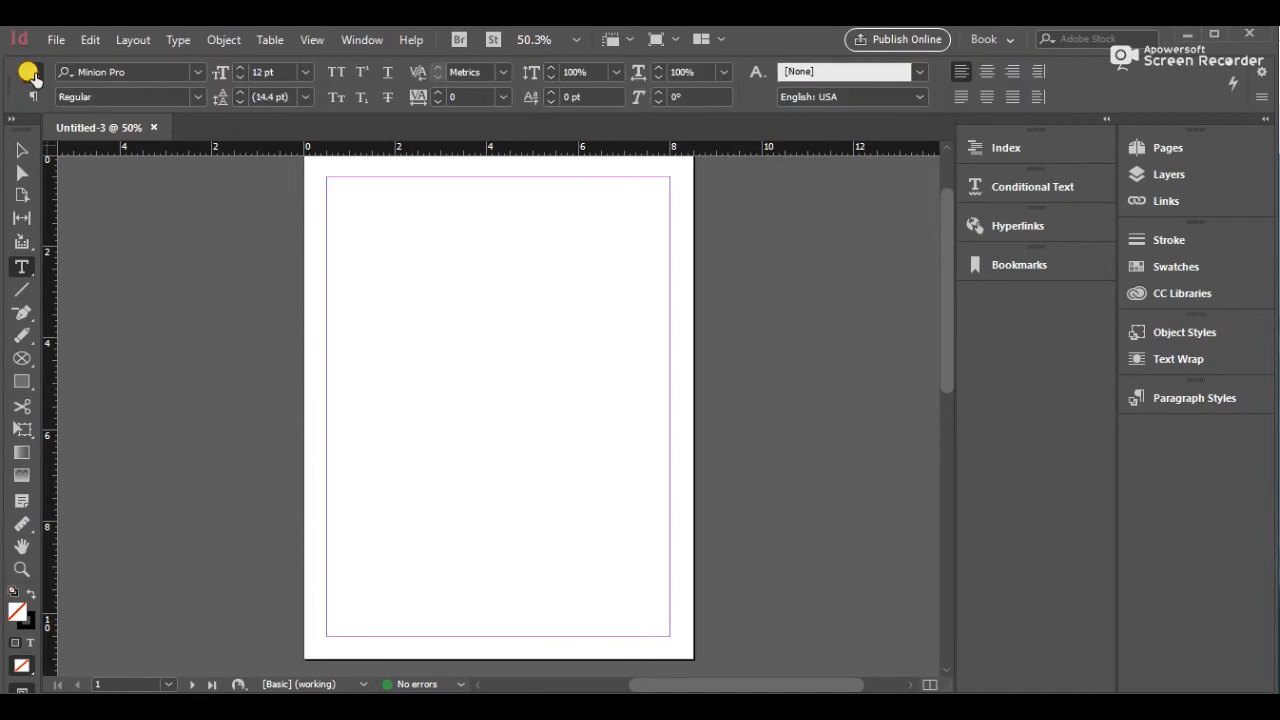
left_click(198, 72)
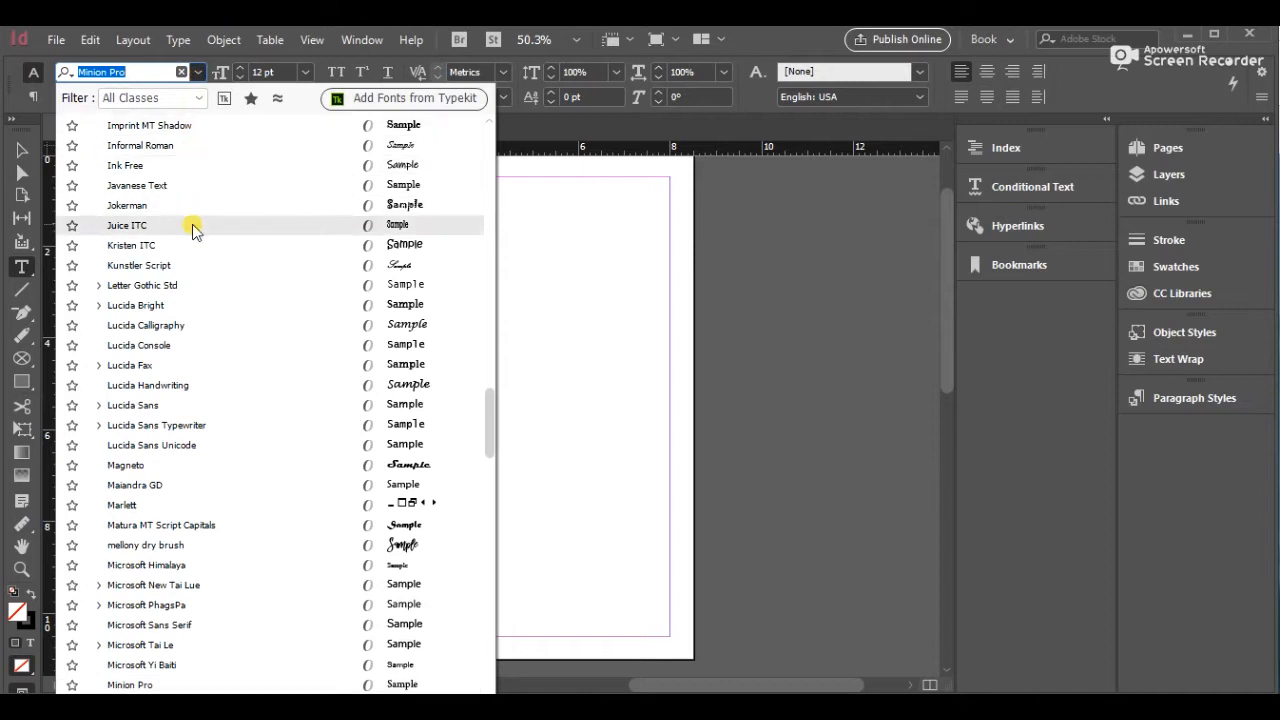
left_click(183, 345)
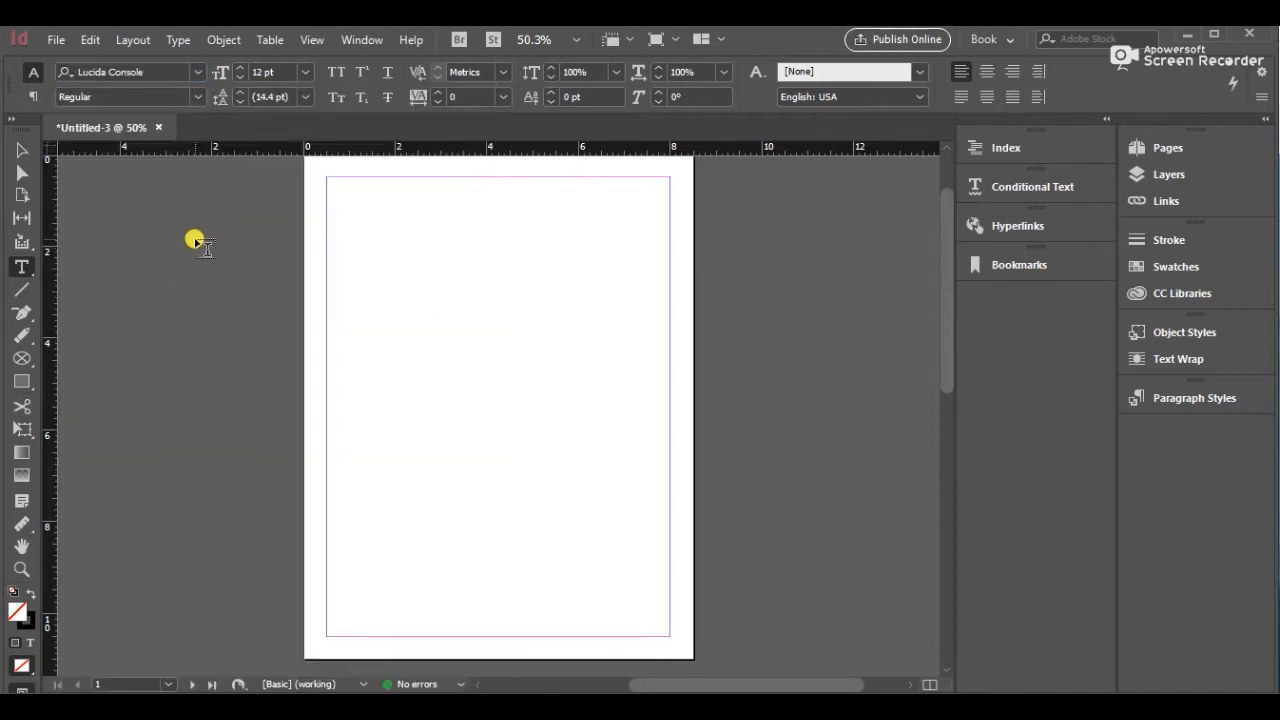
left_click(199, 96)
left_click(199, 96)
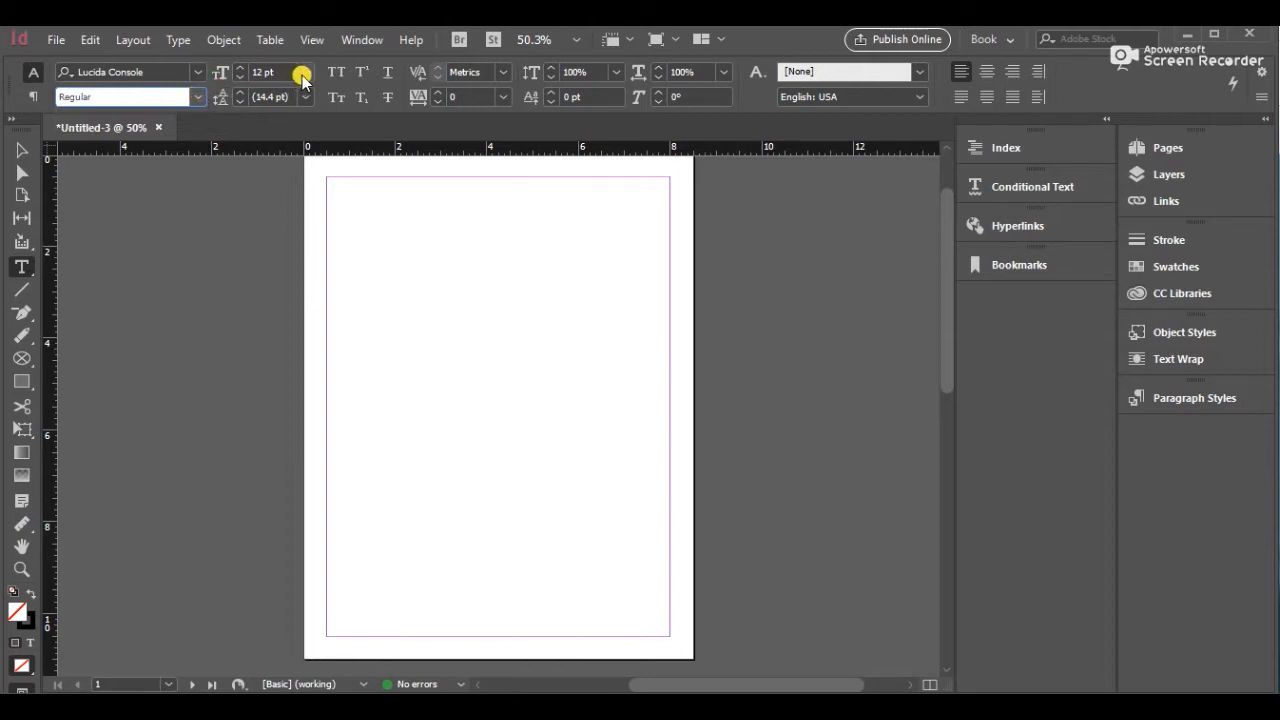
Select the Rectangle tool and inspect its fill swatches, stroke weight and stroke type options
left_click(22, 378)
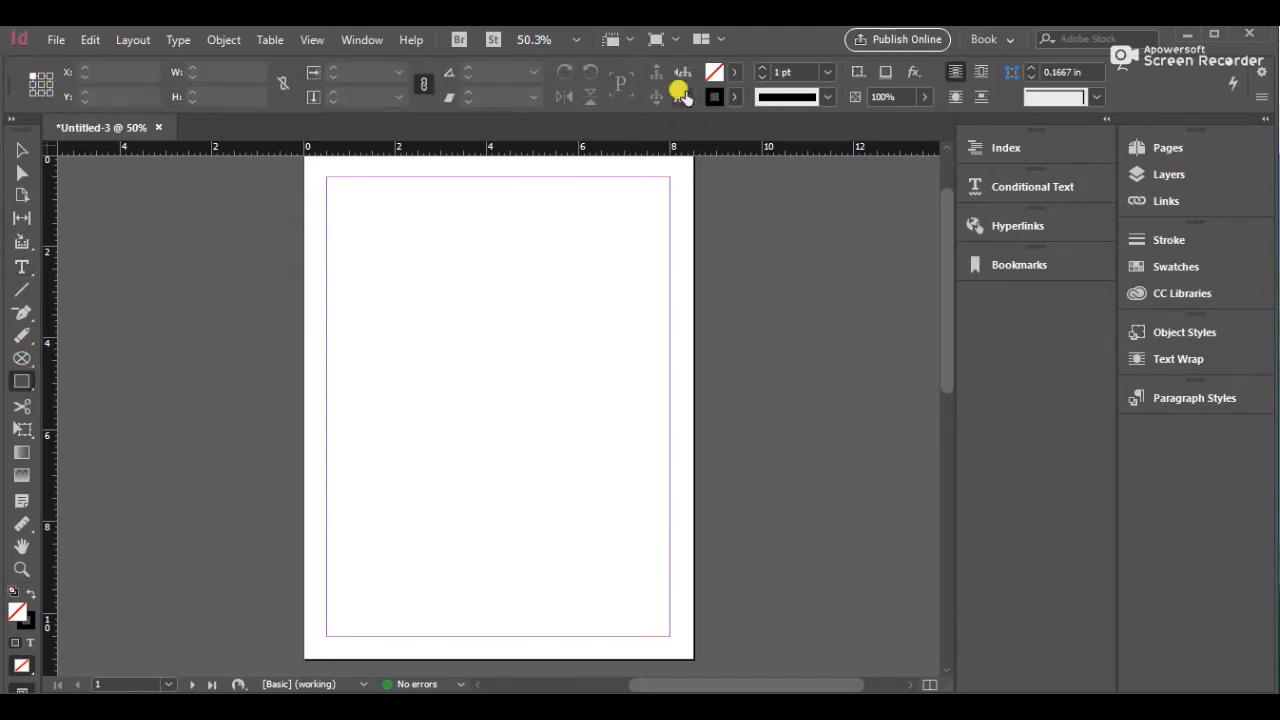
left_click(737, 72)
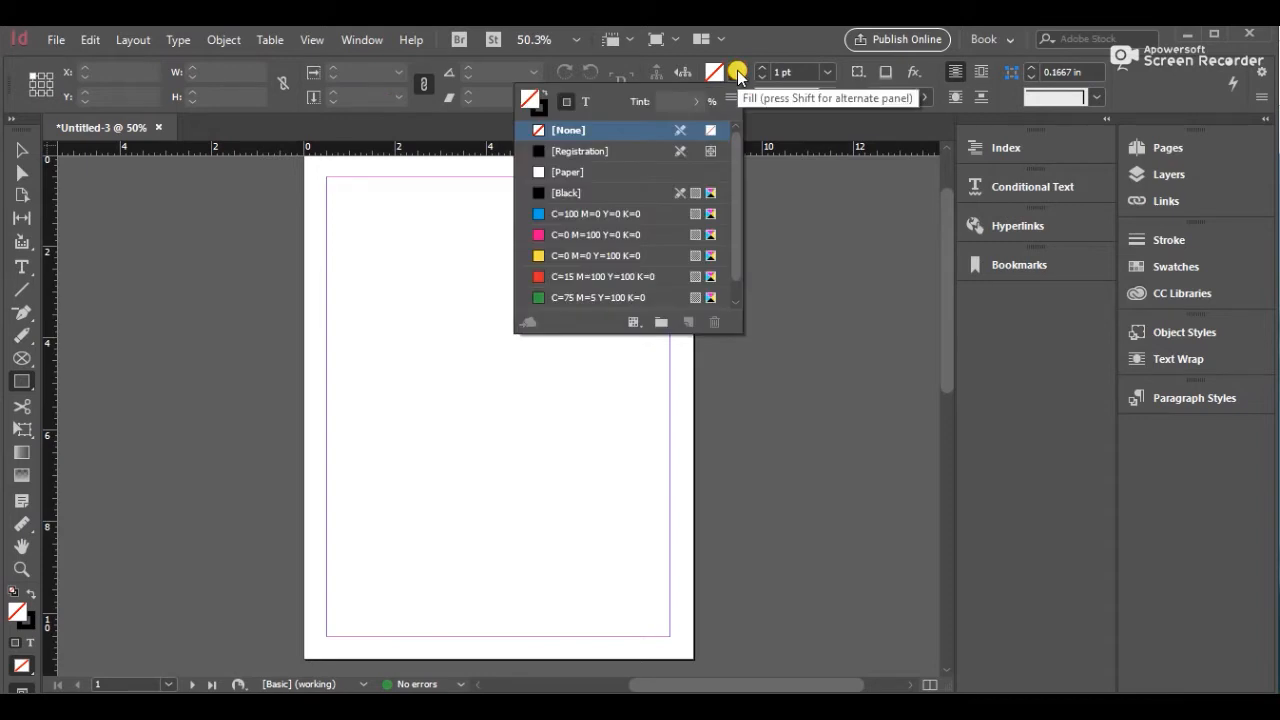
left_click(737, 72)
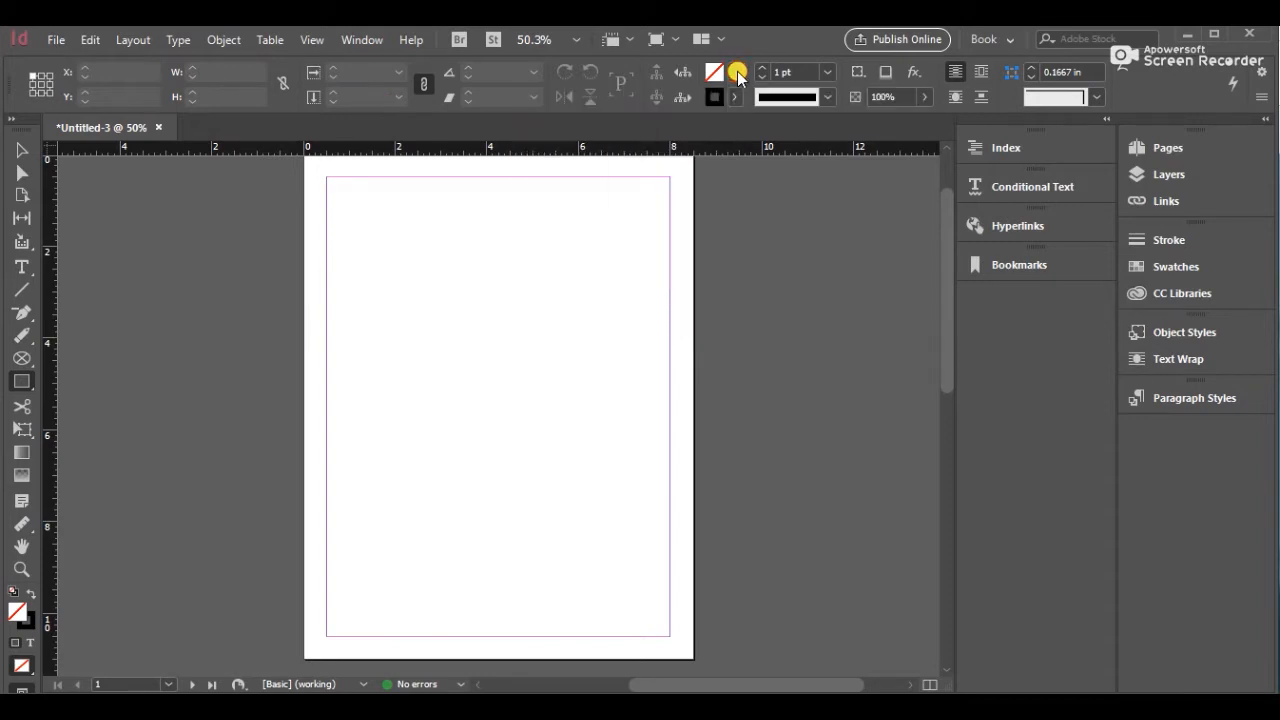
left_click(826, 74)
left_click(824, 82)
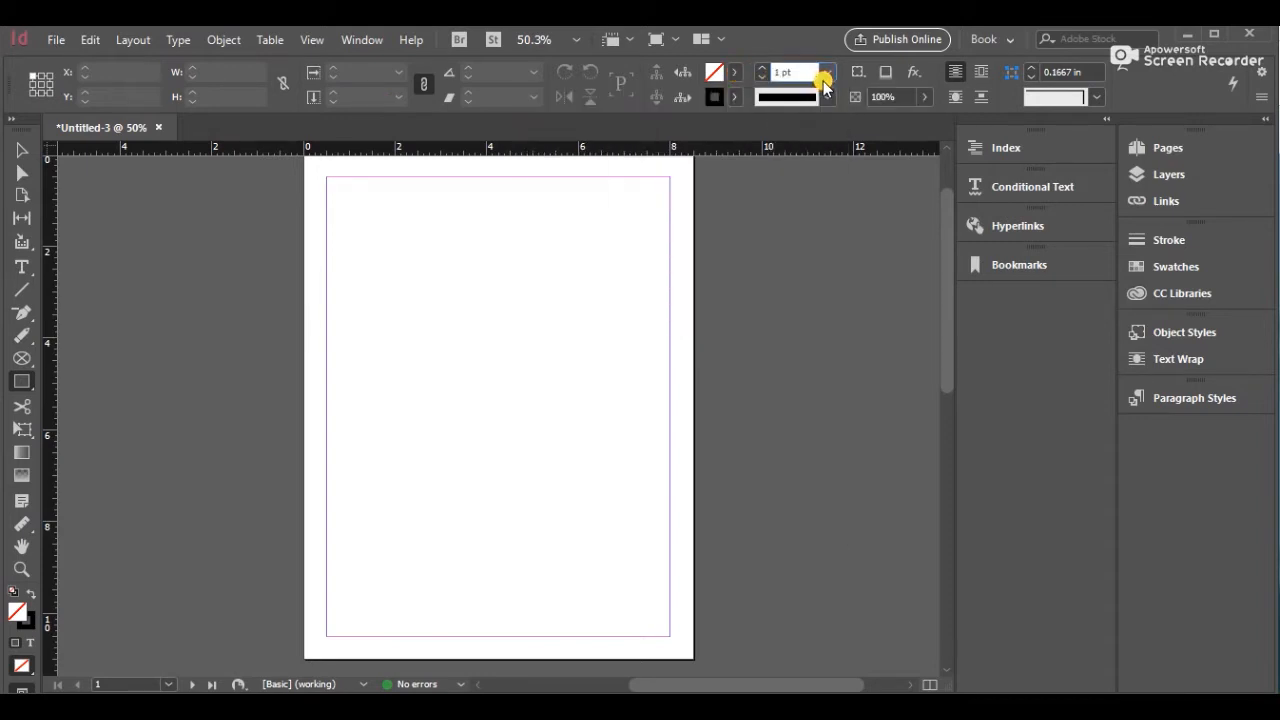
left_click(825, 97)
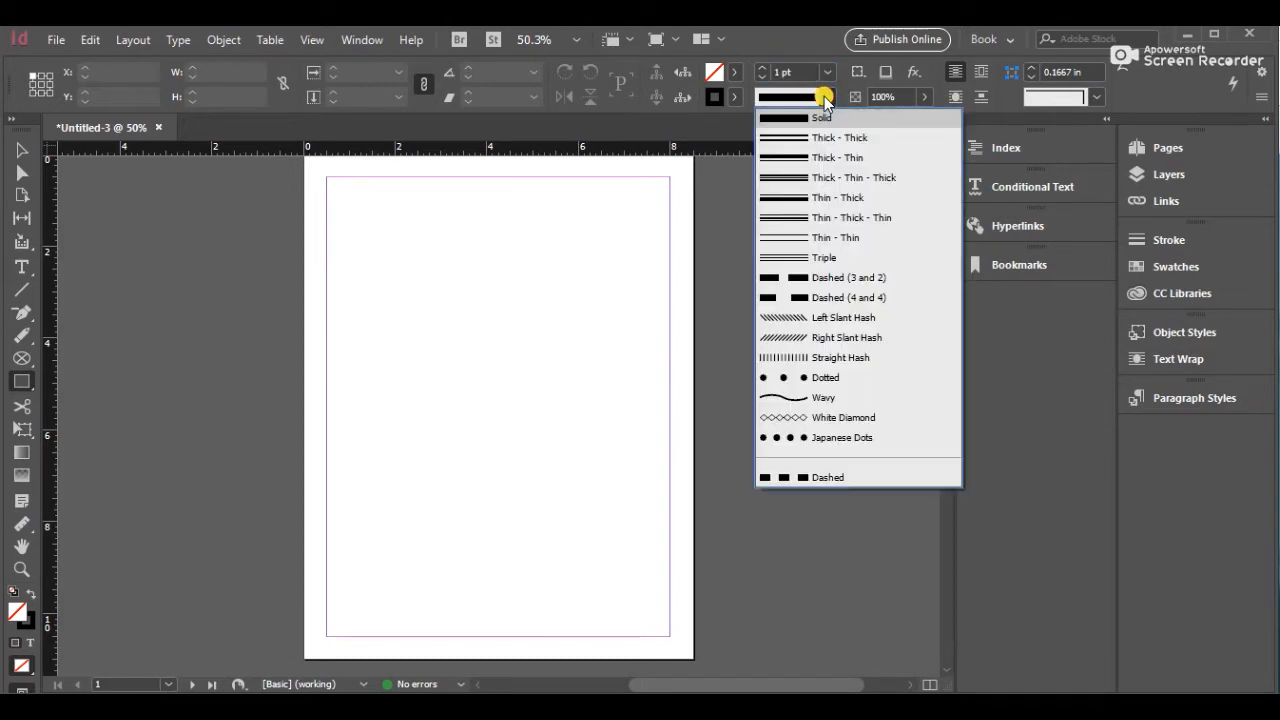
left_click(825, 97)
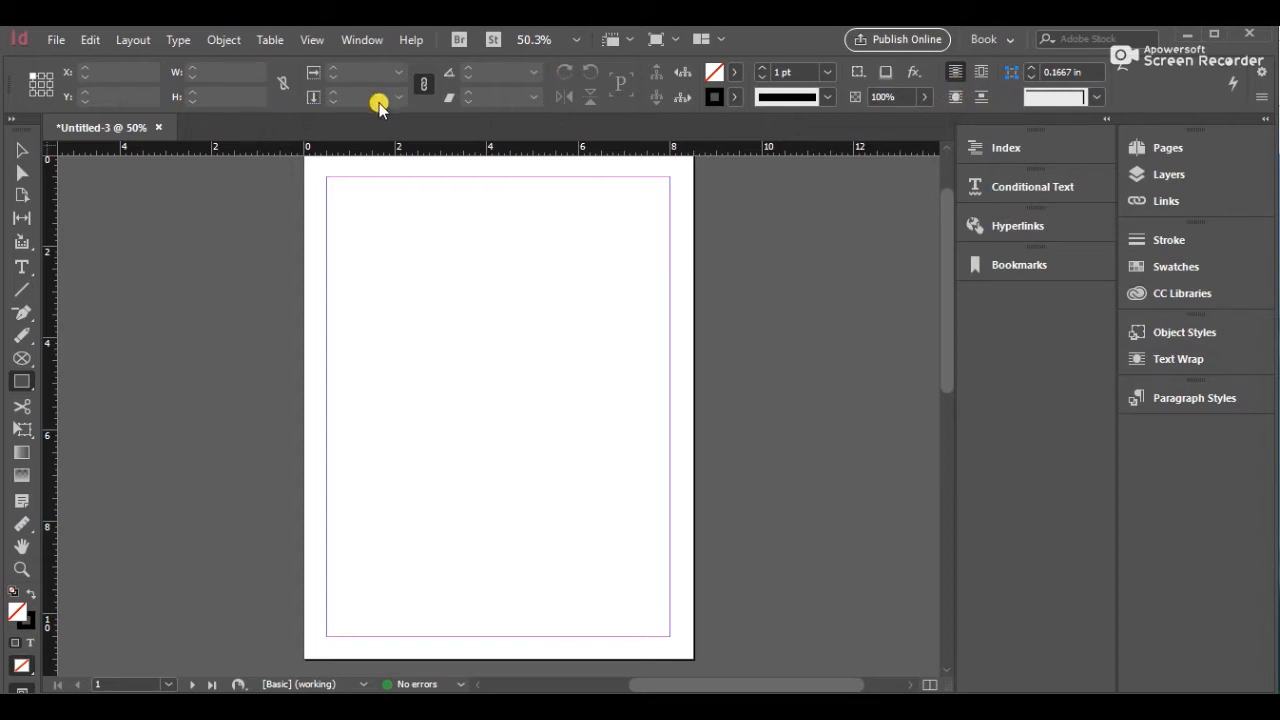
Browse the Help, Window, Table, Object, Type and Edit menus
left_click(415, 42)
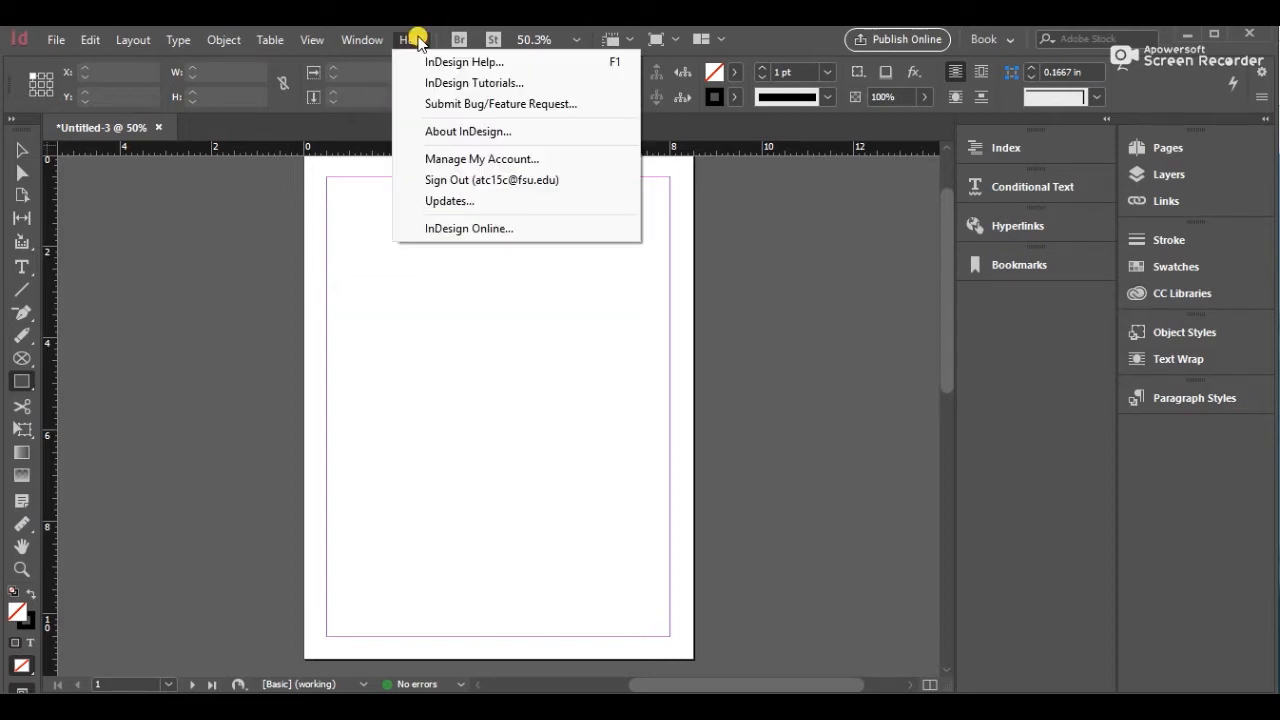
mouse_move(370, 42)
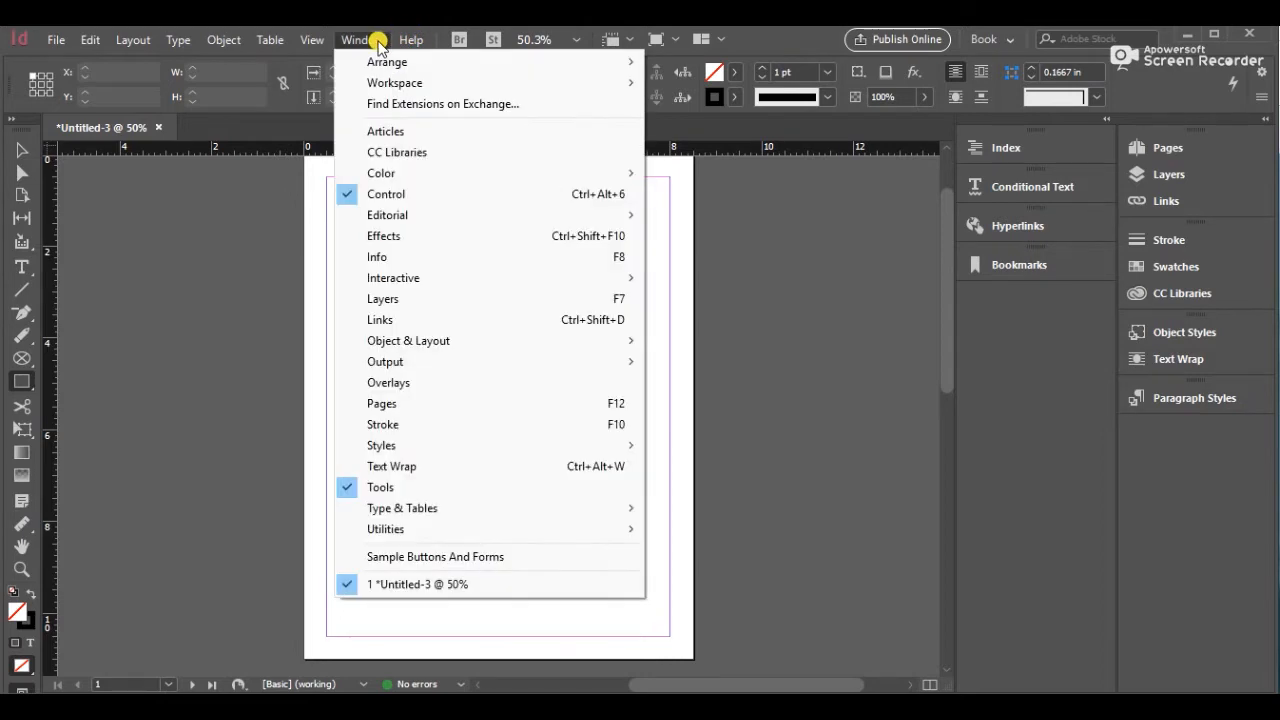
mouse_move(324, 48)
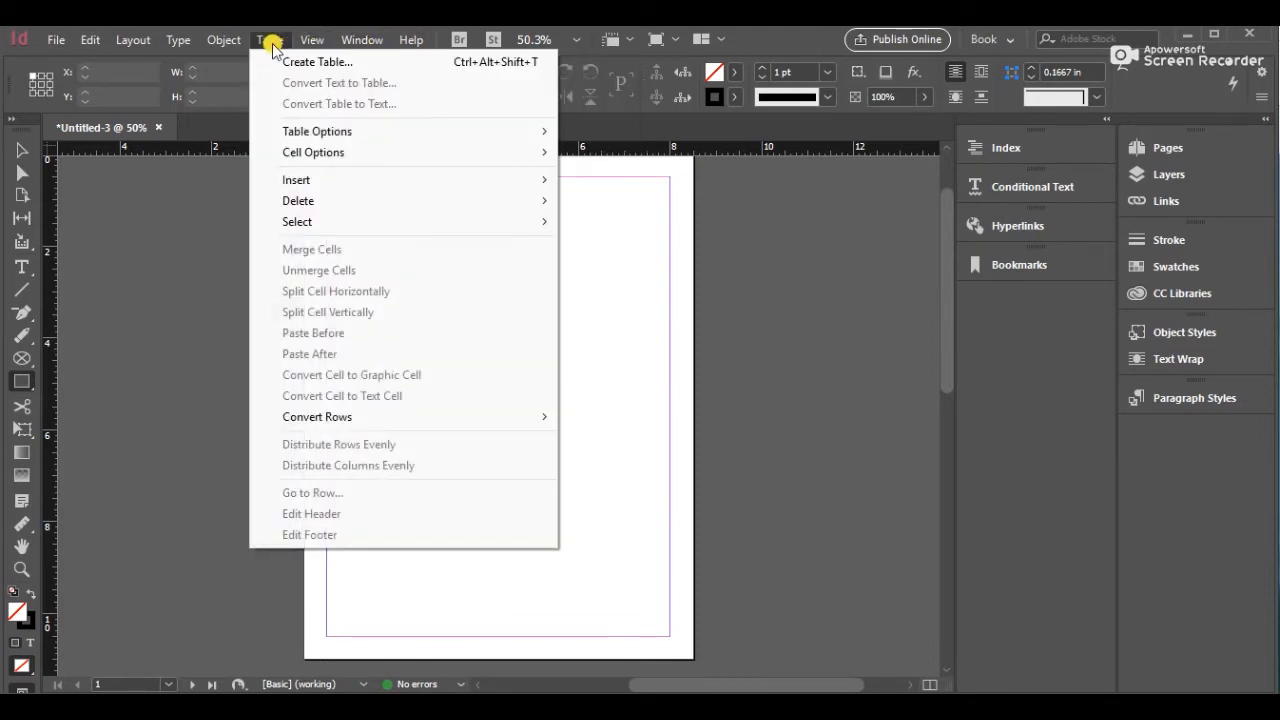
mouse_move(237, 47)
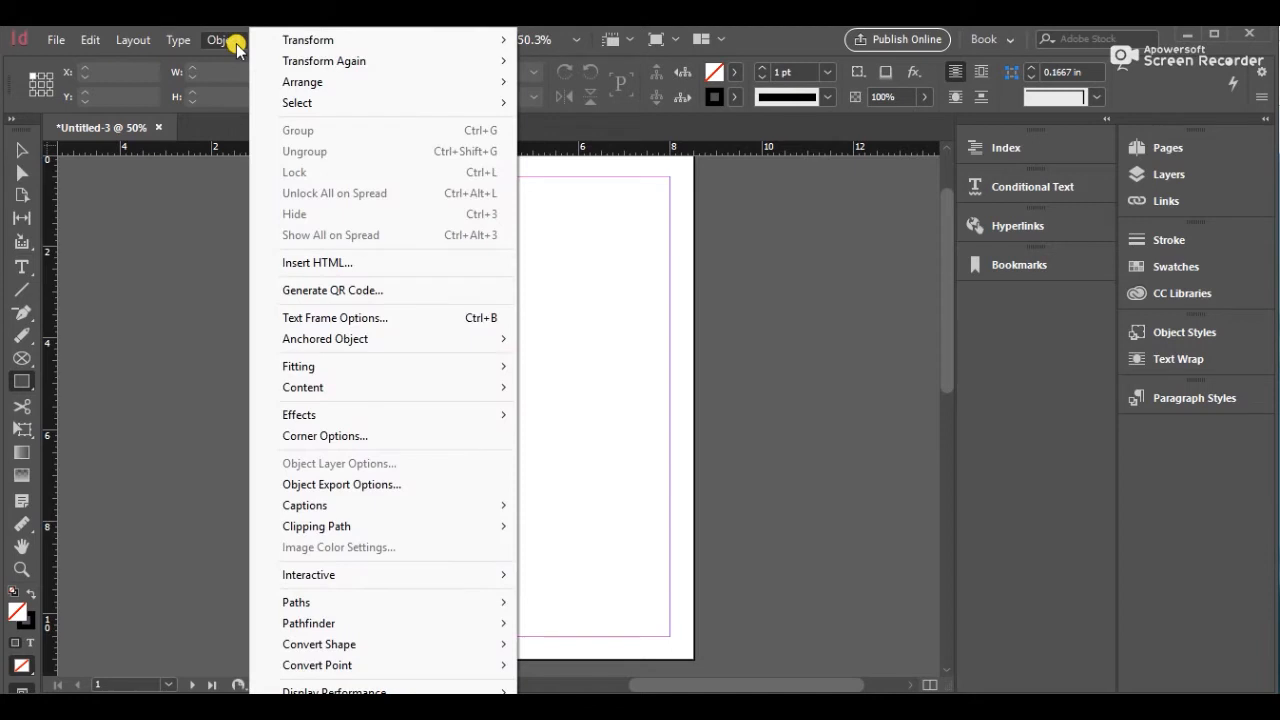
mouse_move(181, 44)
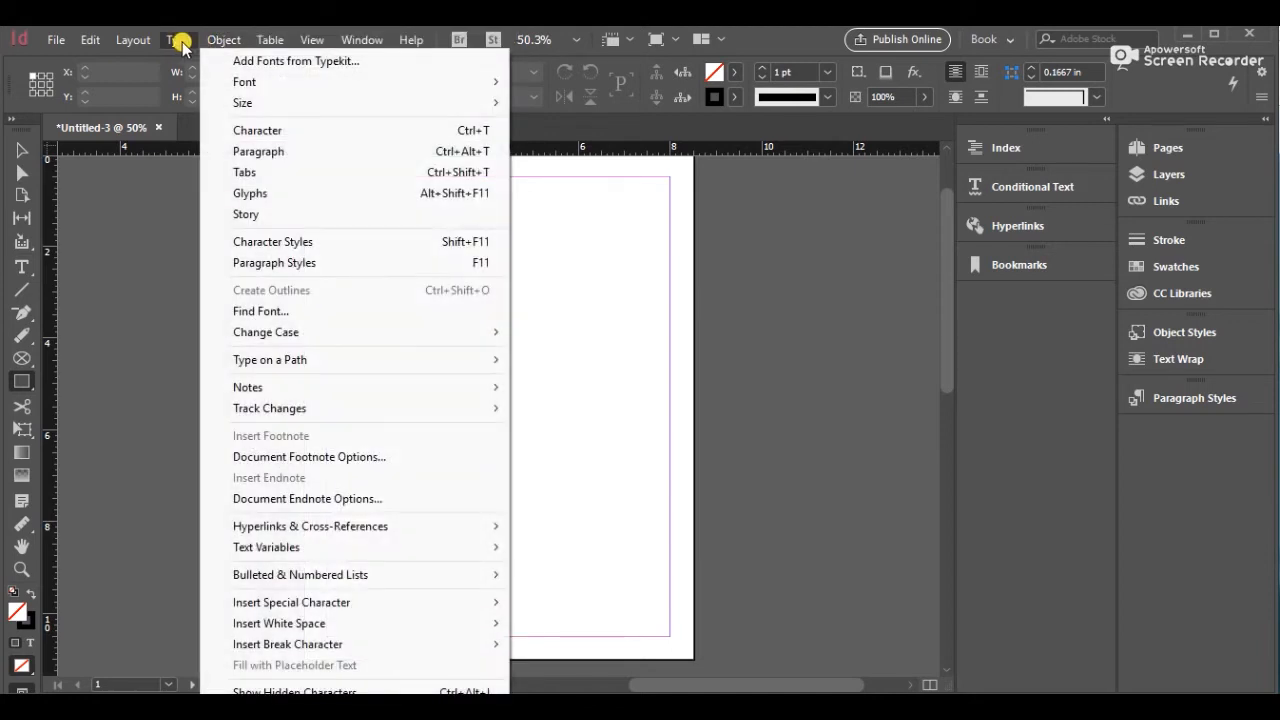
mouse_move(97, 44)
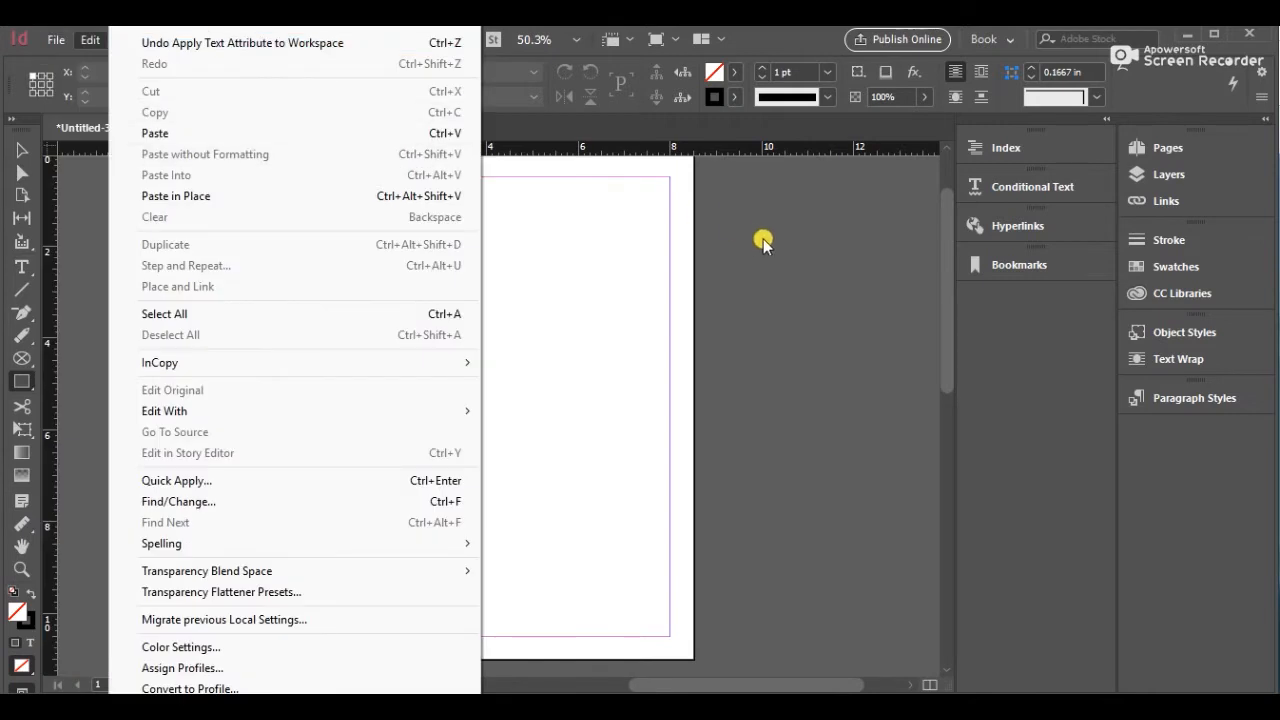
left_click(763, 239)
left_click(729, 374)
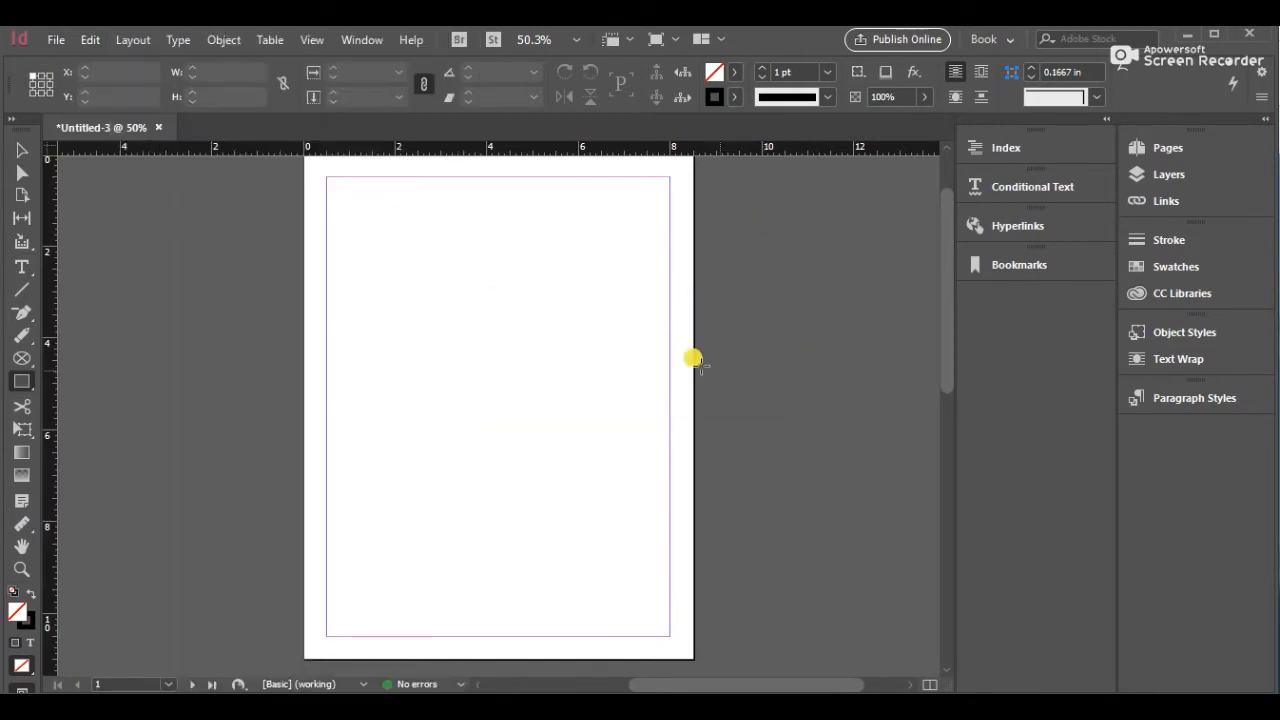
Draw a small text frame at the page's top-left margin corner and set the font size to 48 pt
left_click(22, 267)
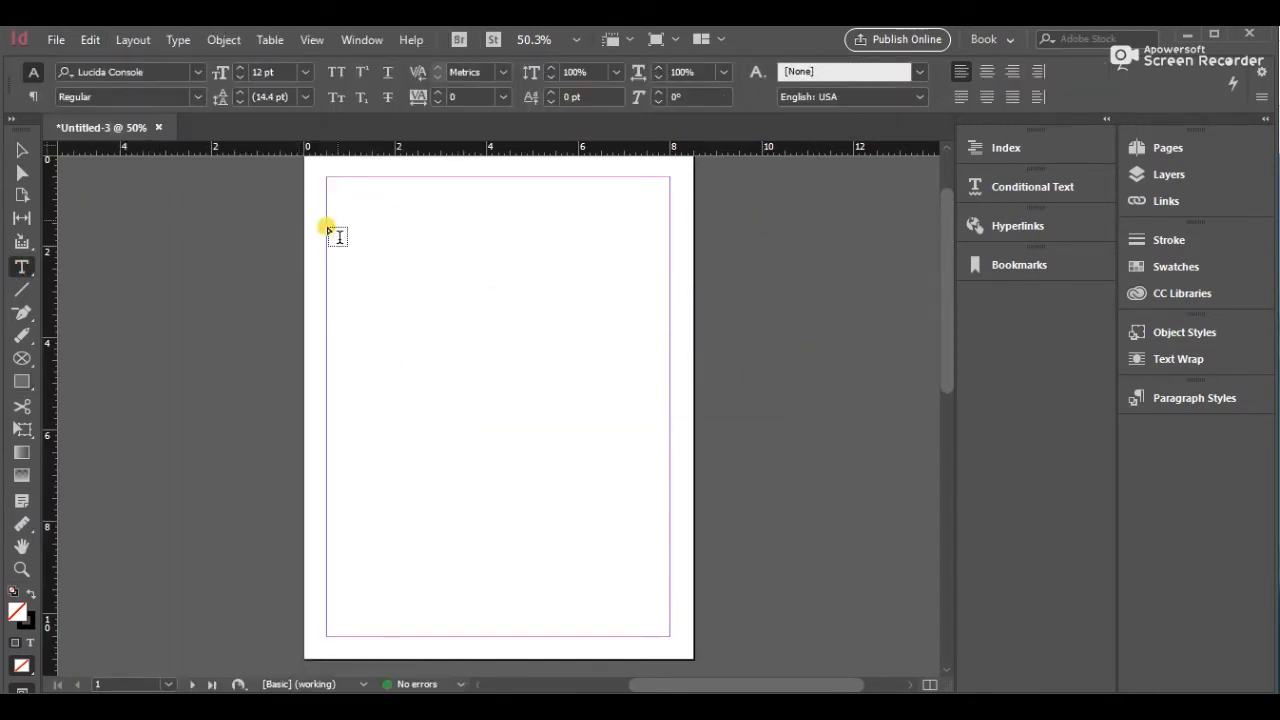
left_click_drag(327, 180, 406, 208)
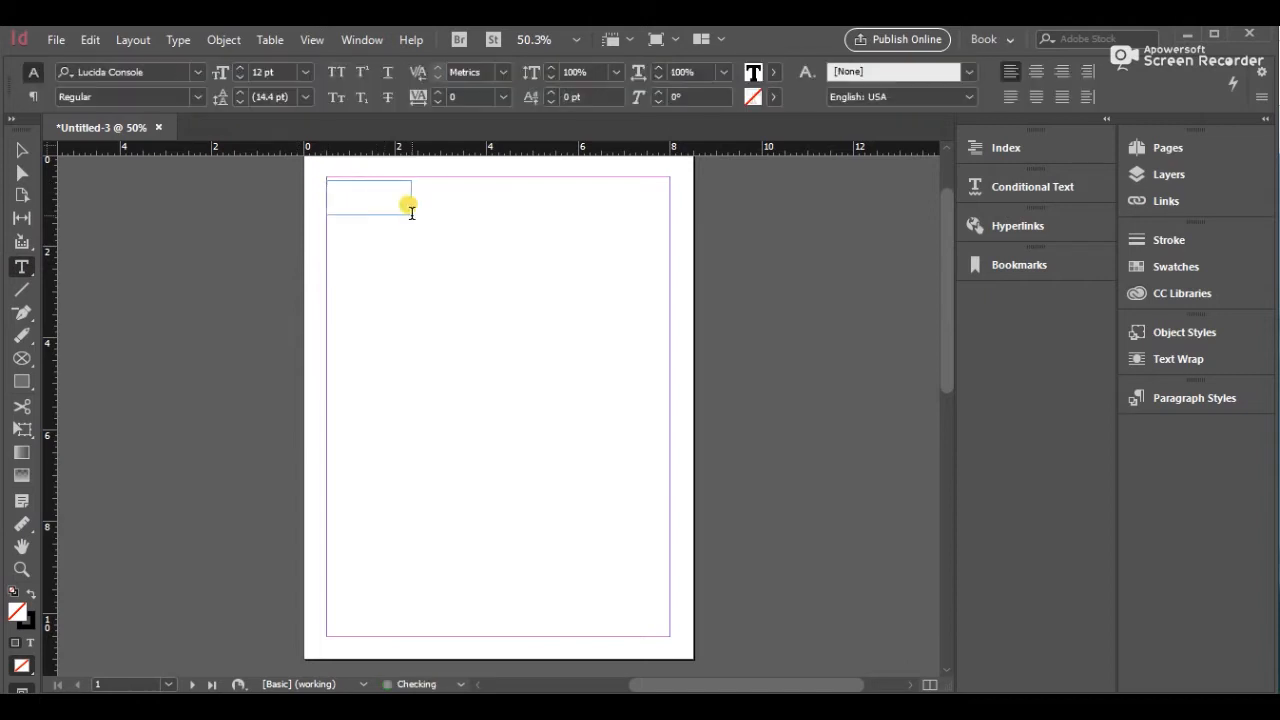
left_click(305, 74)
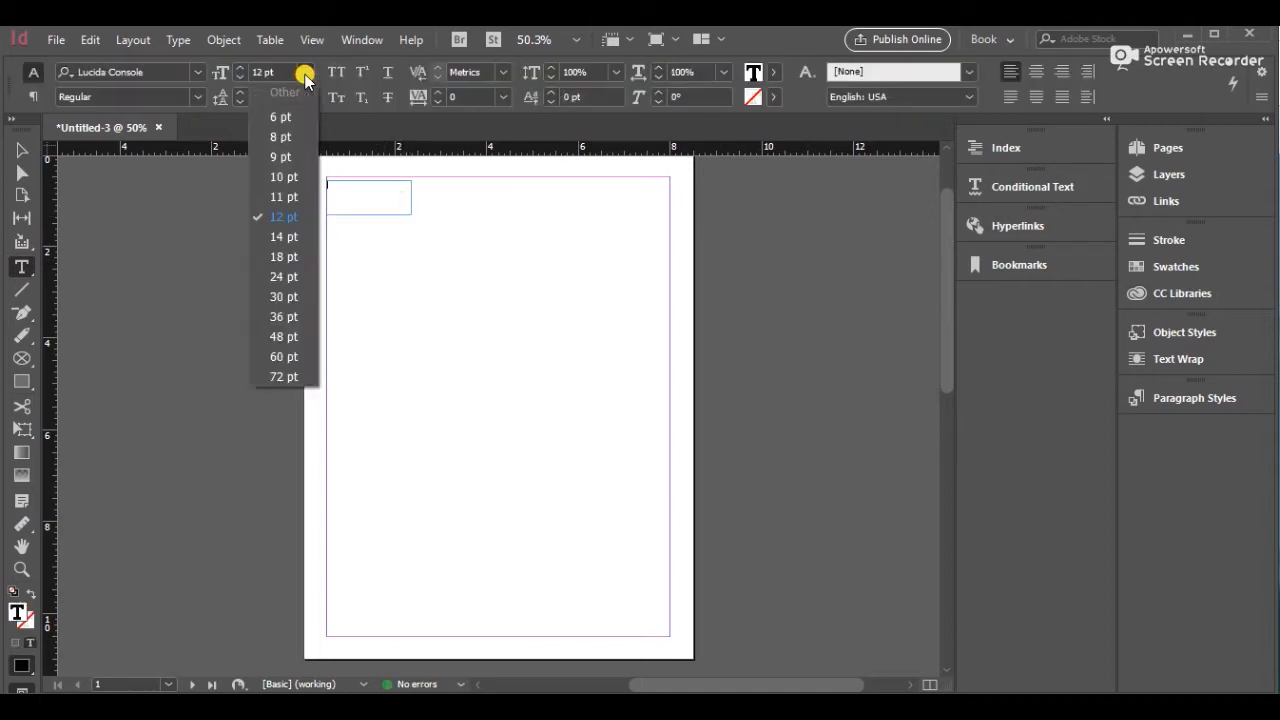
left_click(284, 336)
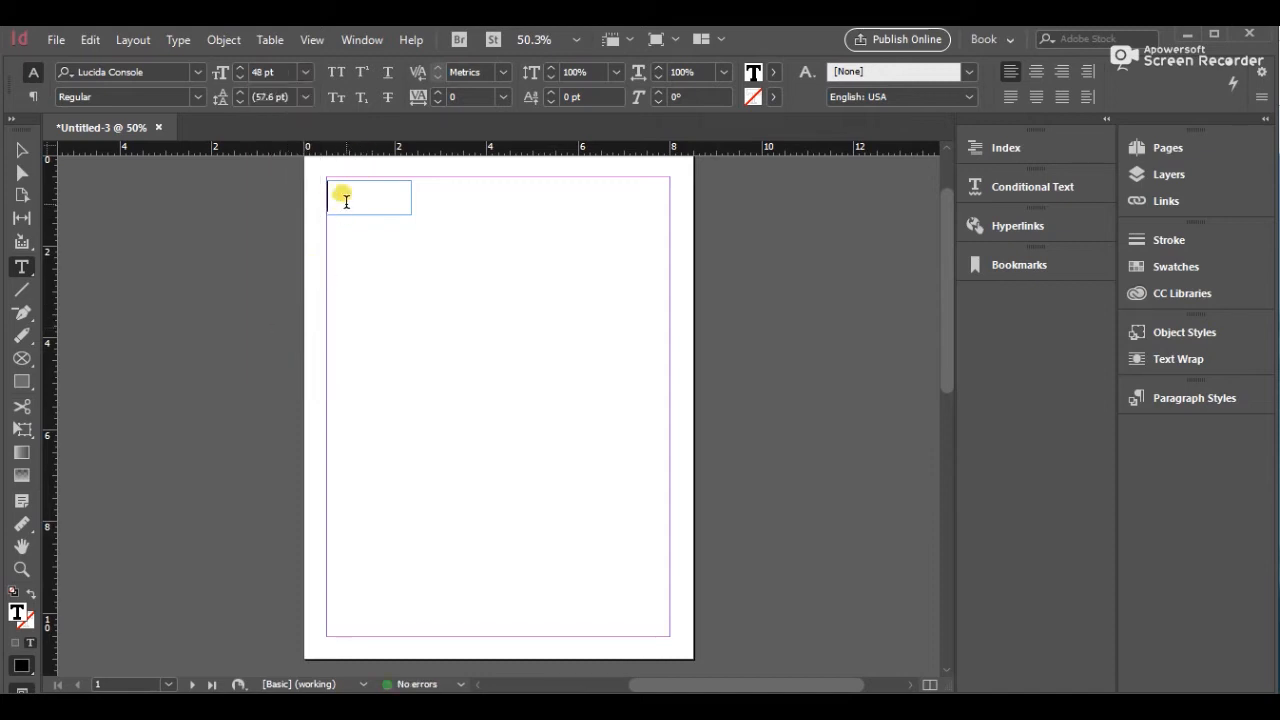
Type My Title in the frame and widen the frame to about 3.65 in
type("My T")
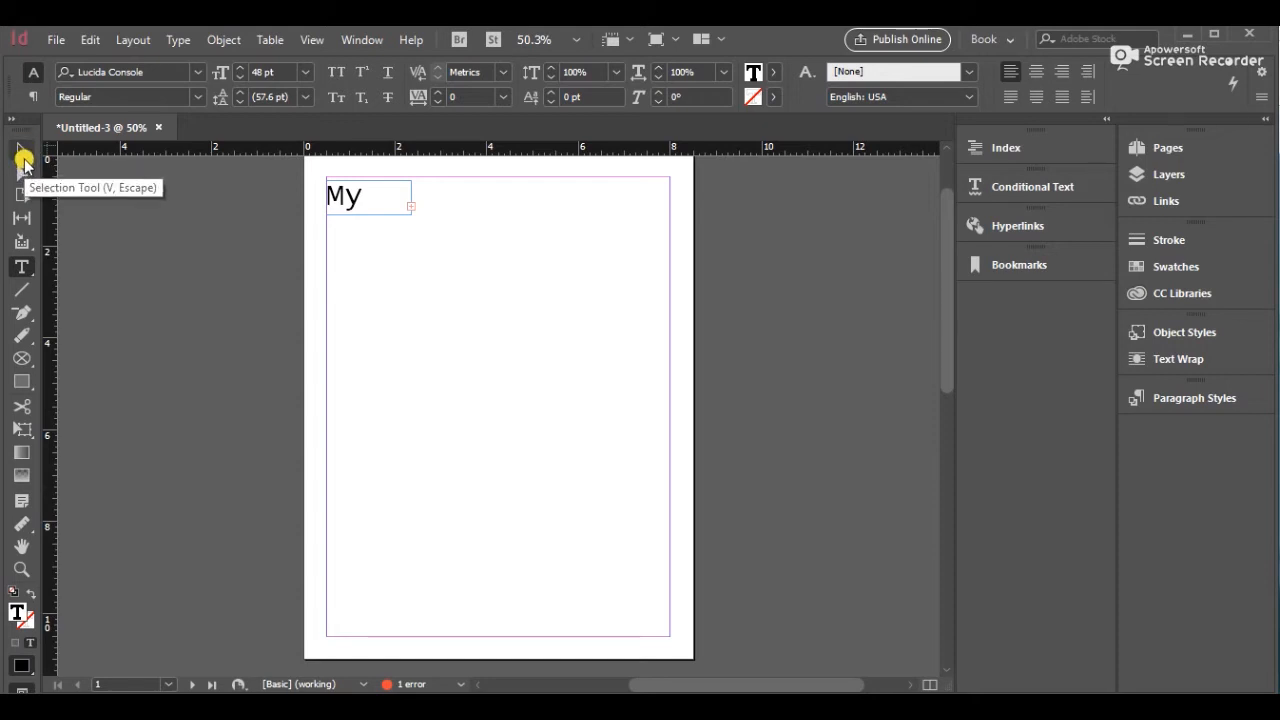
left_click(22, 153)
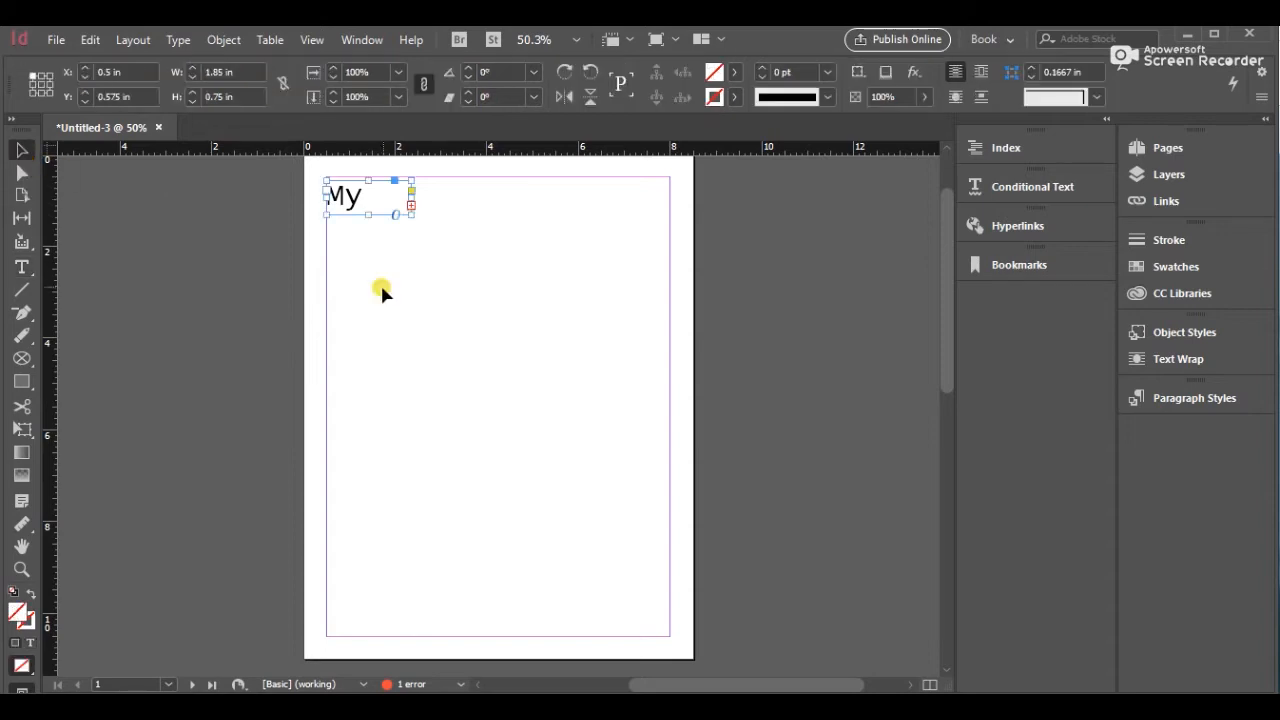
left_click_drag(402, 215, 491, 213)
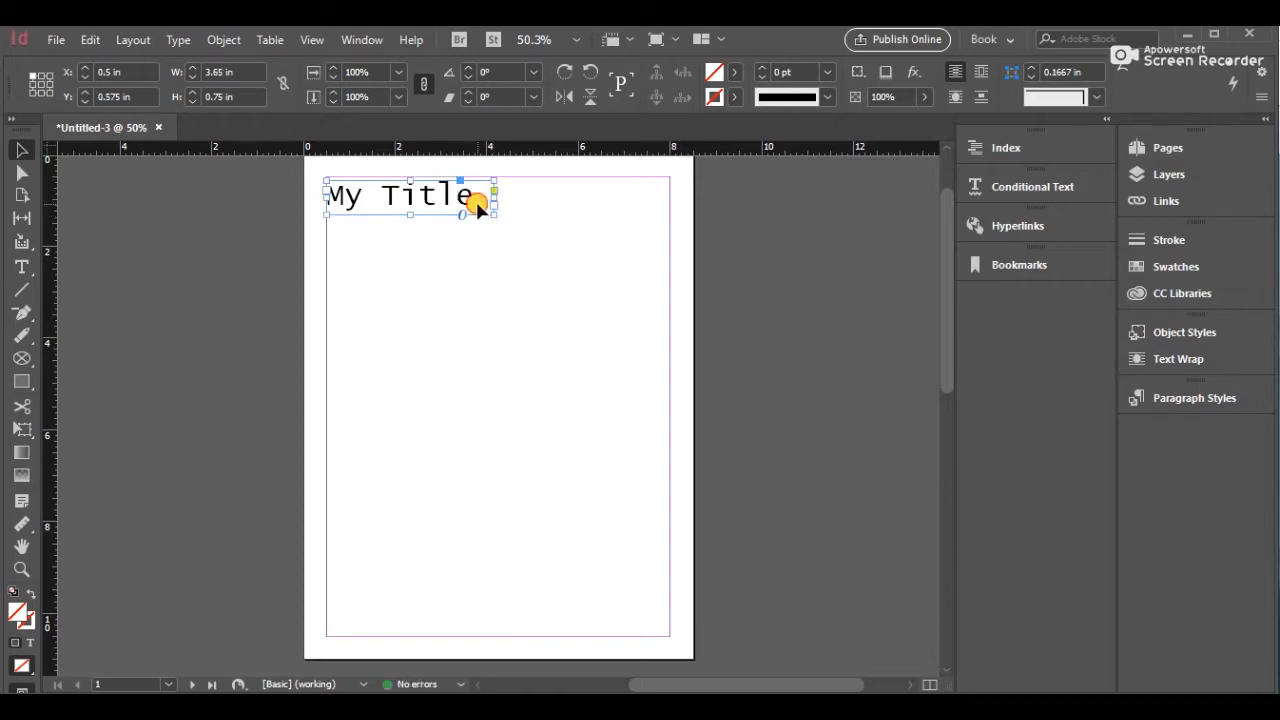
Select the title text and change its font to AR BERKLEY
double_click(476, 200)
left_click_drag(474, 197, 331, 188)
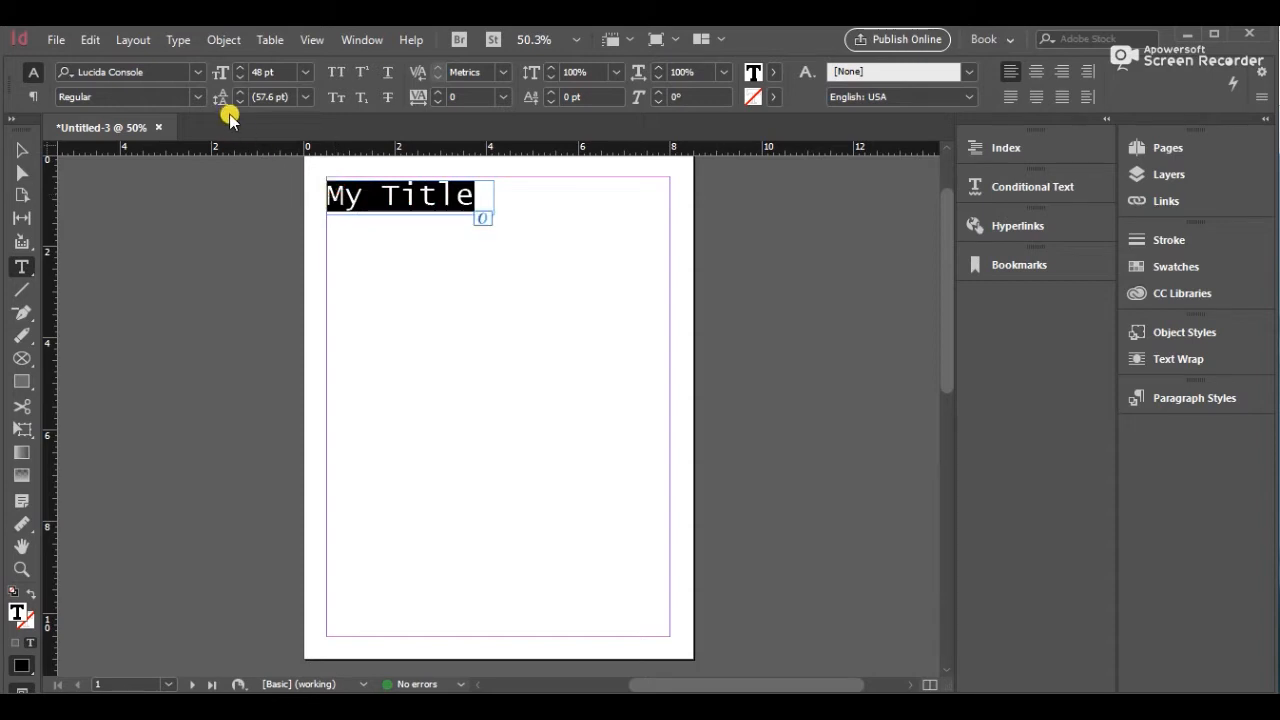
left_click(199, 73)
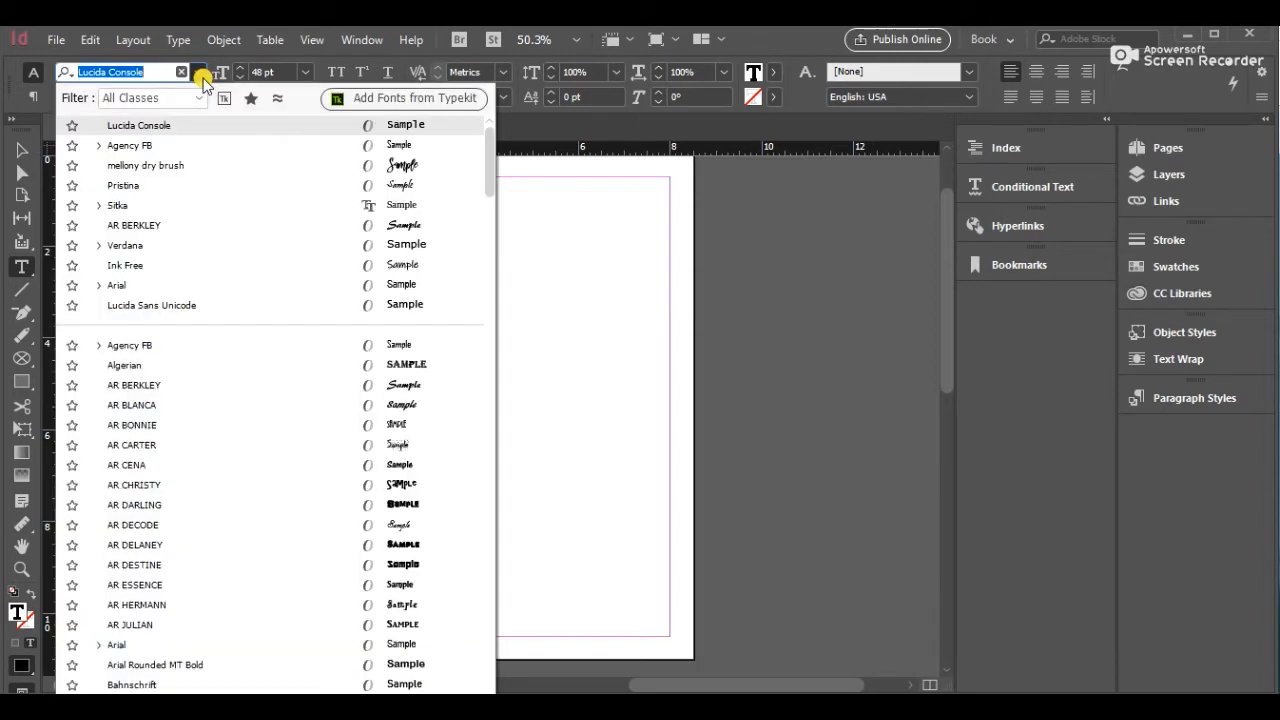
left_click(185, 395)
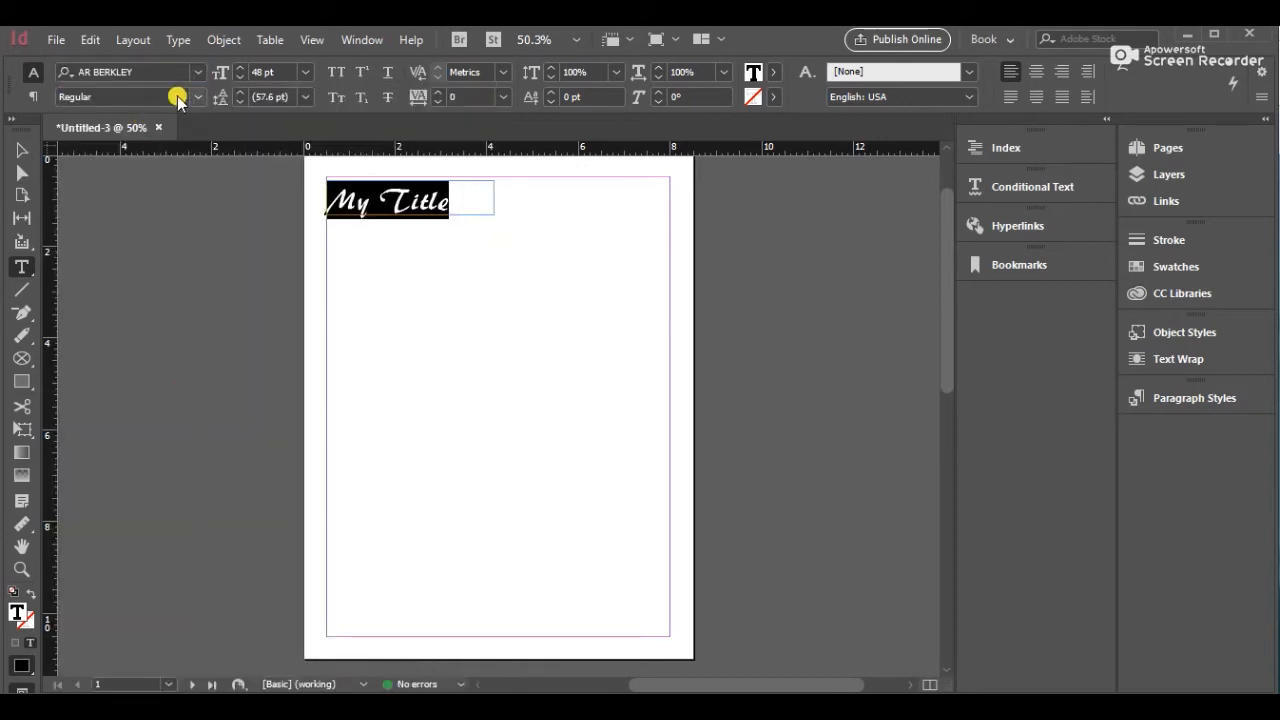
Change the title's font to mellony dry brush and narrow its frame to fit the text
left_click(199, 72)
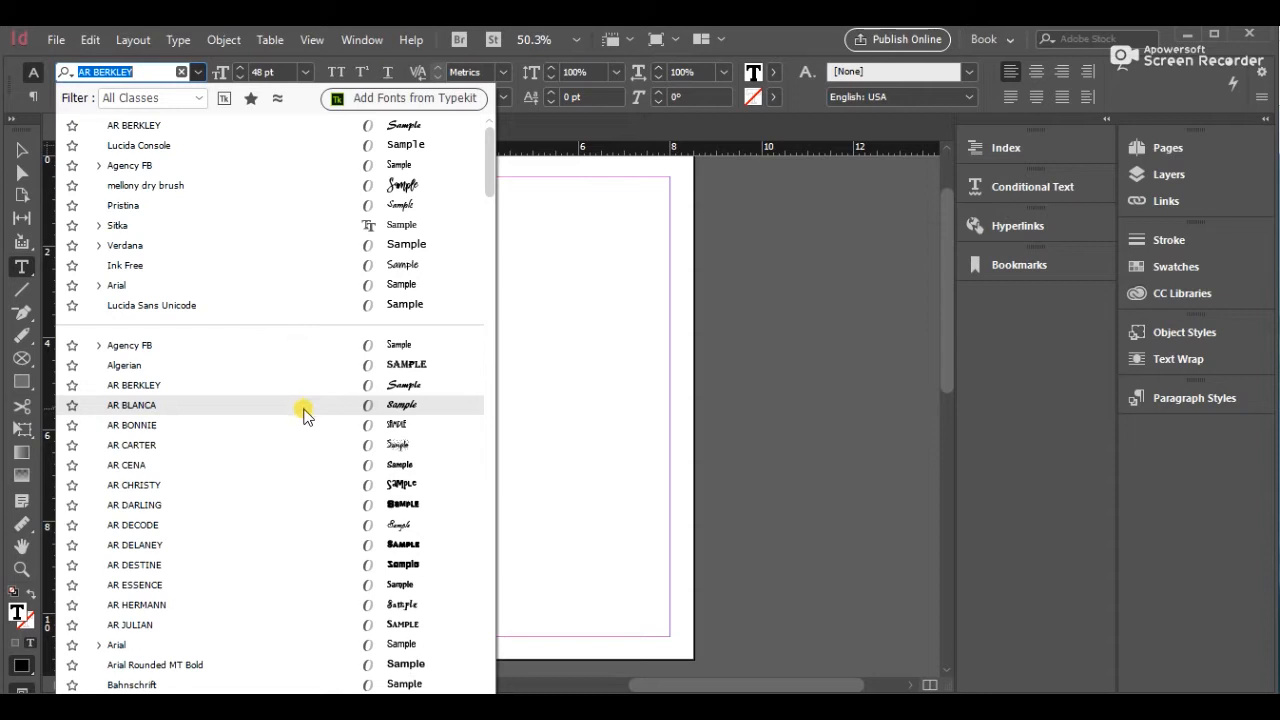
left_click(305, 186)
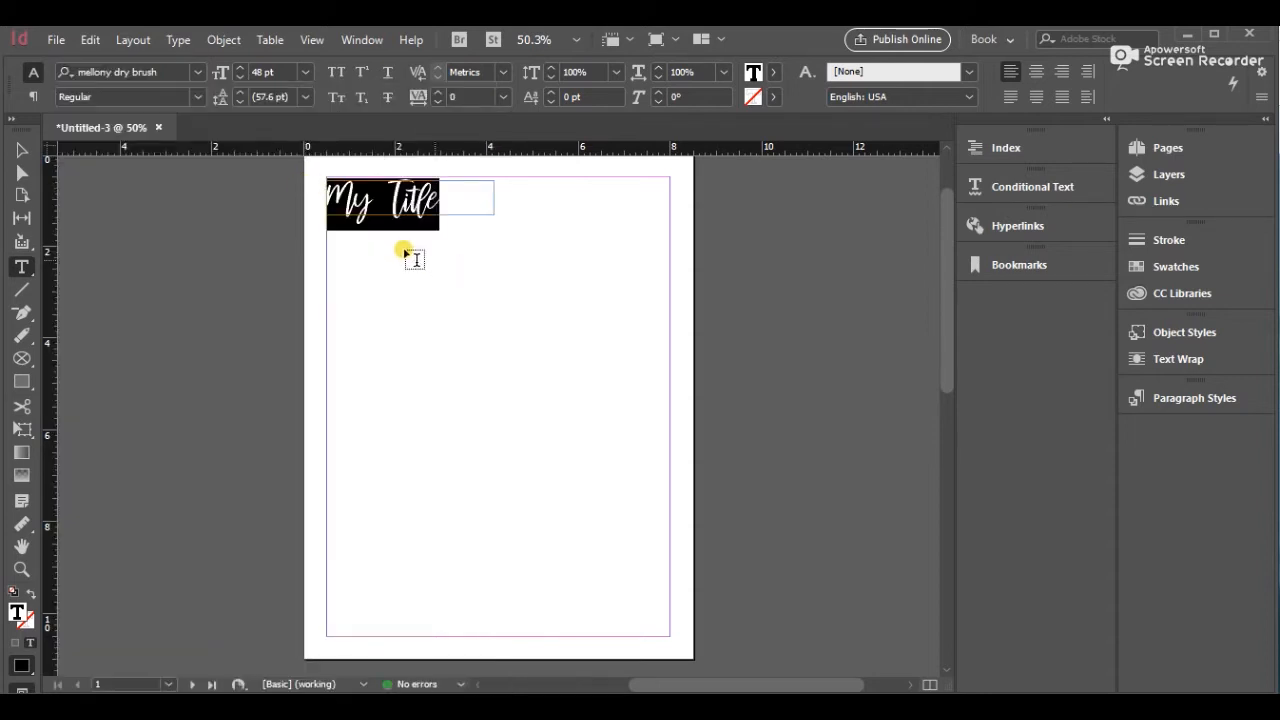
left_click(24, 152)
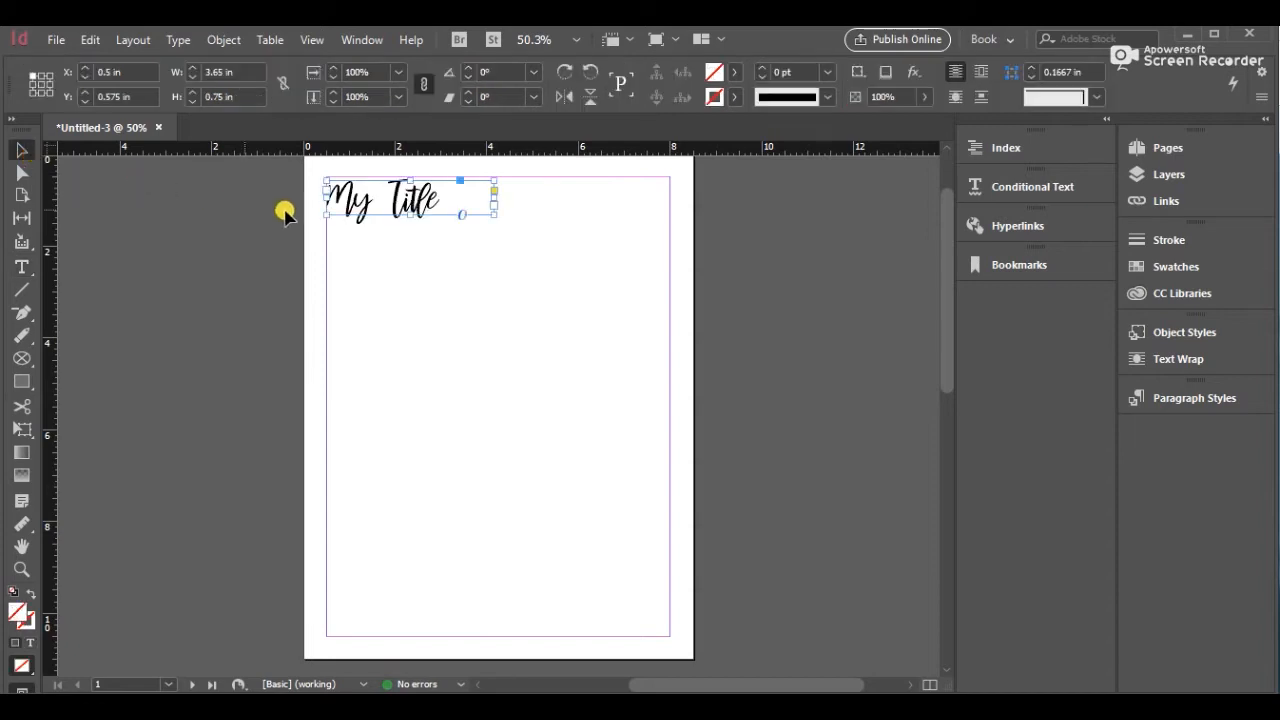
left_click_drag(496, 197, 448, 197)
Center-align the title text and move its frame to the horizontal center of the page's top
double_click(428, 194)
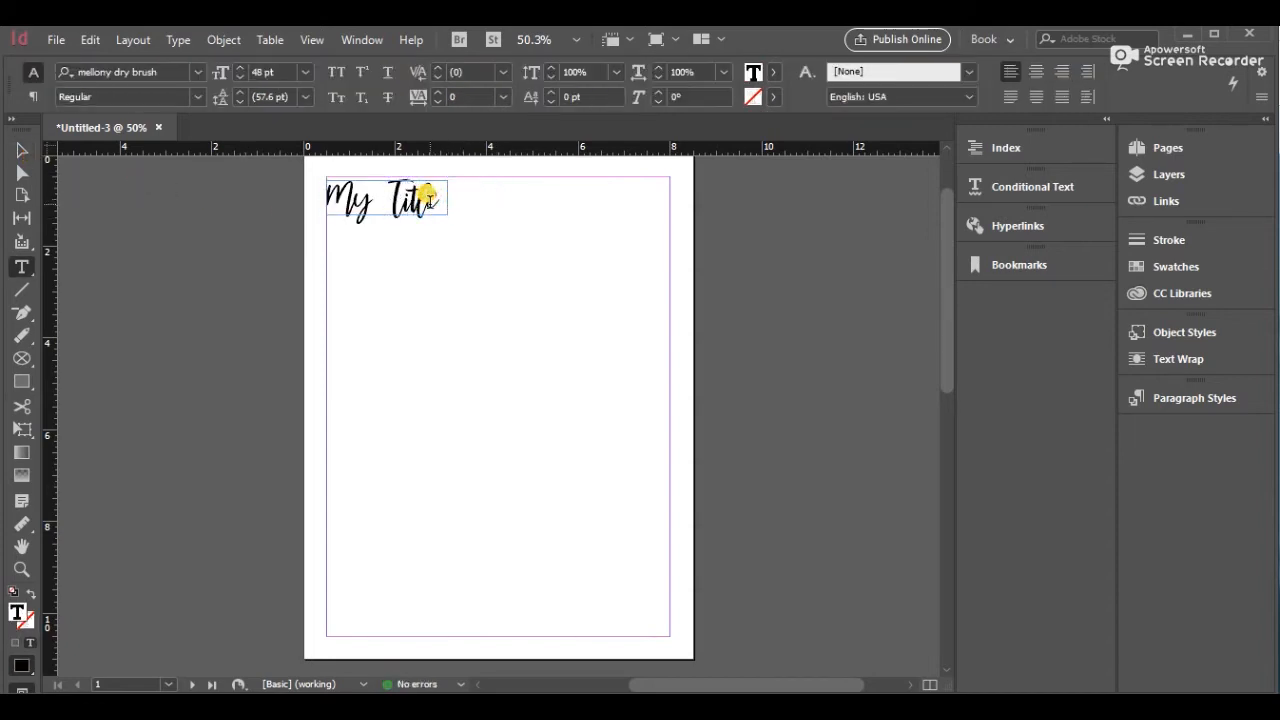
key("ctrl+a")
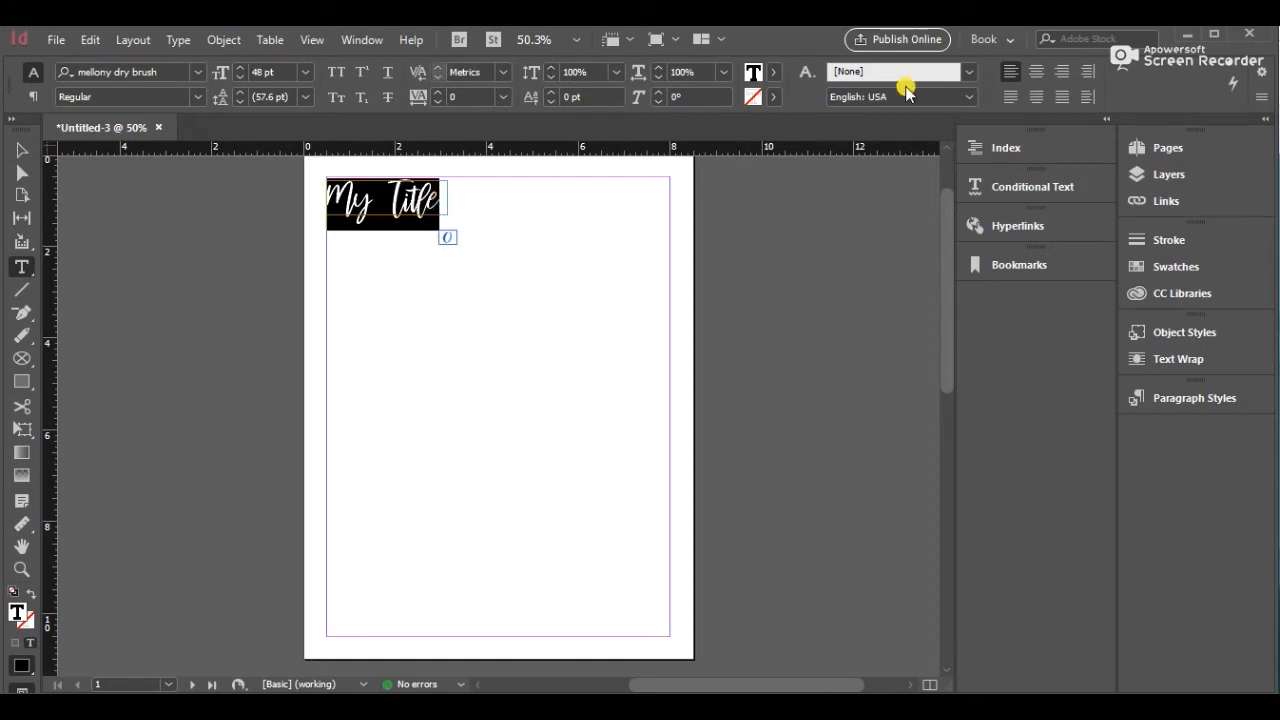
left_click(1036, 71)
left_click(21, 150)
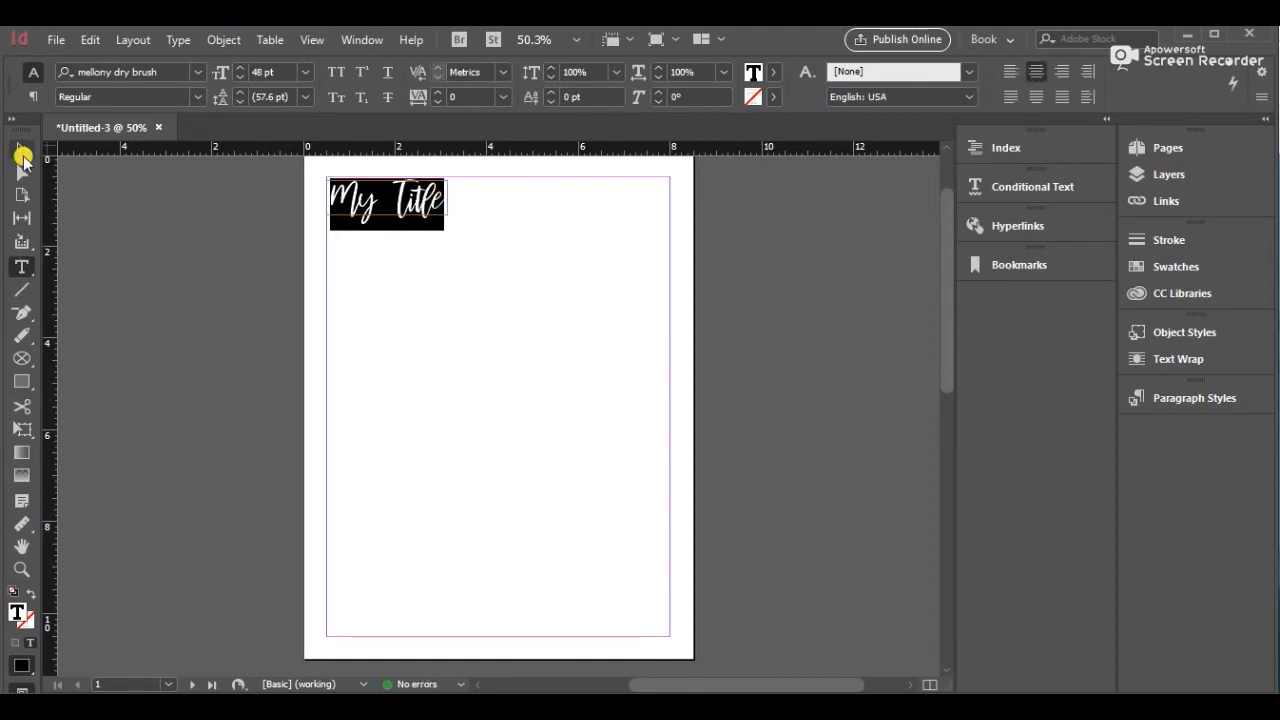
left_click_drag(390, 200, 505, 205)
left_click(503, 238)
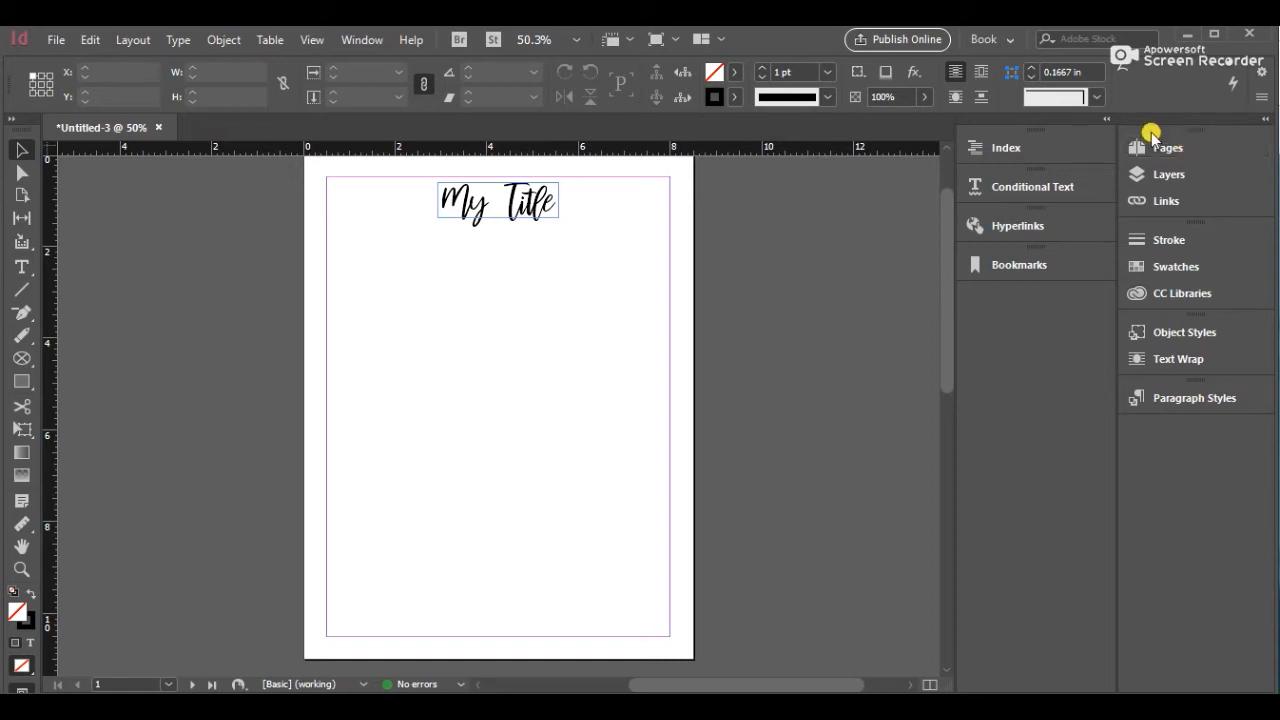
Open the Pages panel and open the A-Master spread for editing
left_click(383, 42)
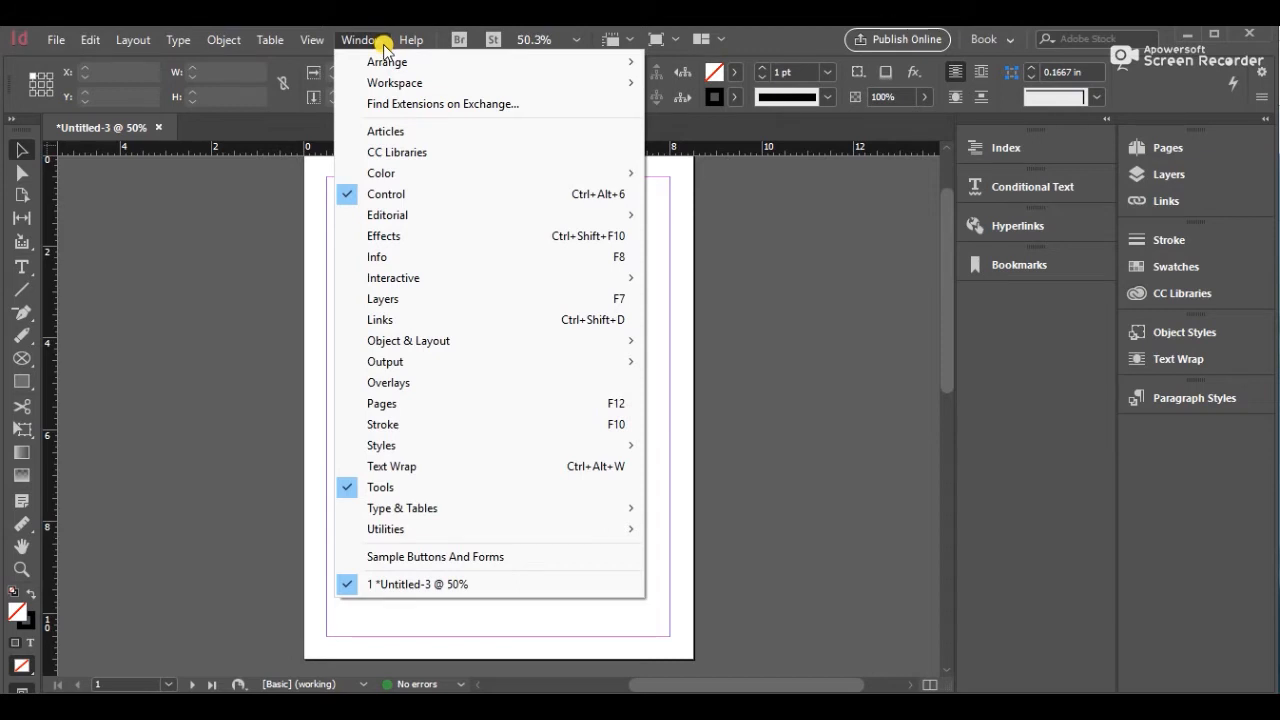
left_click(424, 408)
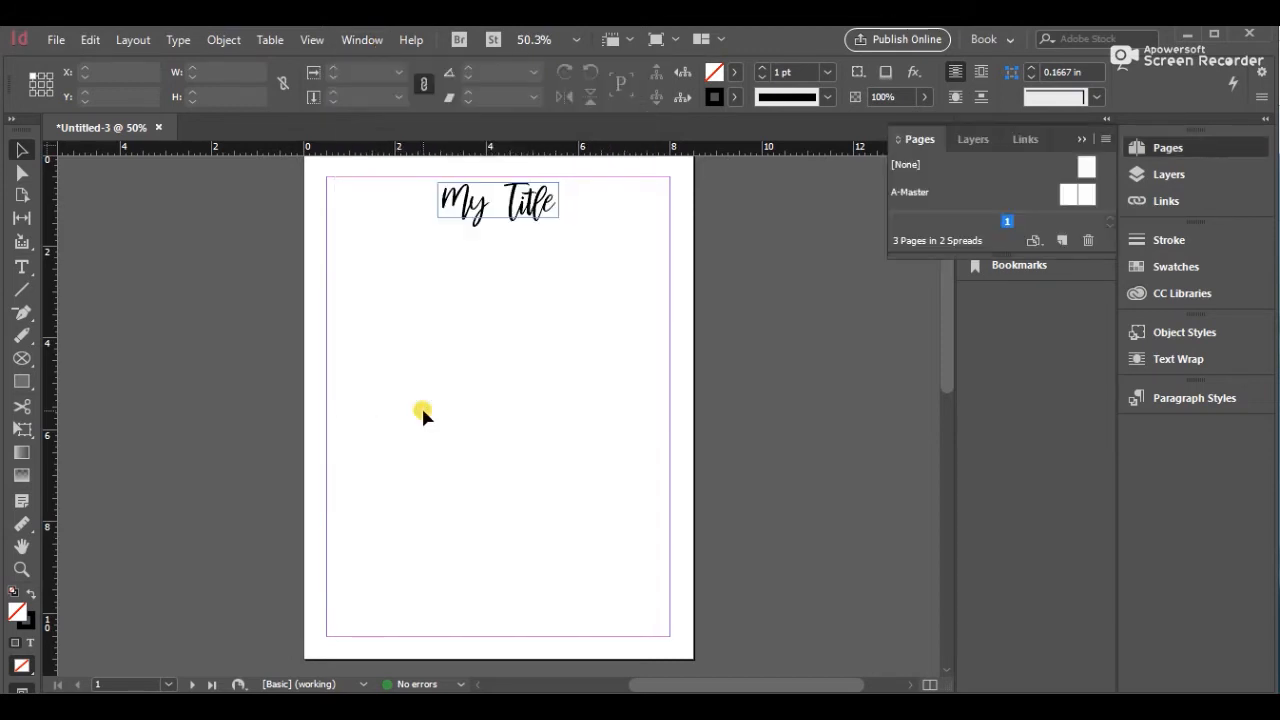
double_click(1068, 193)
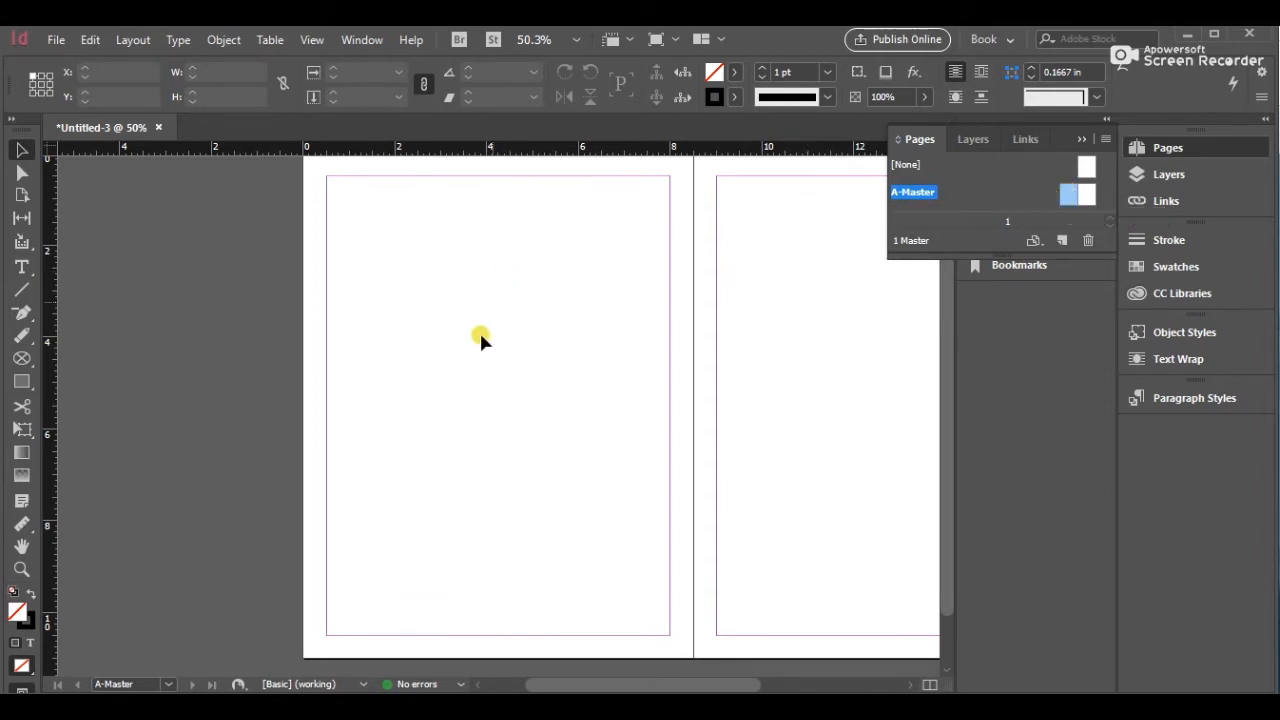
Draw a small text frame at the bottom center of the left master page and insert a Current Page Number marker
left_click(22, 268)
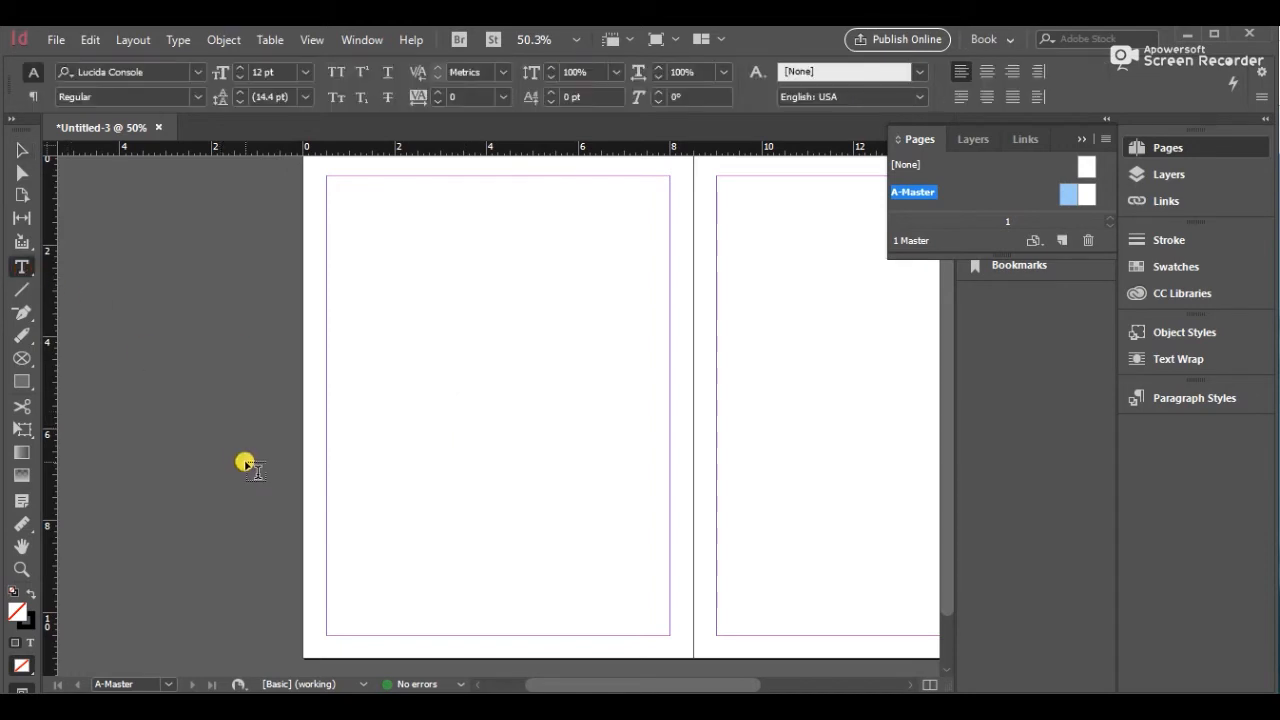
left_click_drag(477, 613, 512, 626)
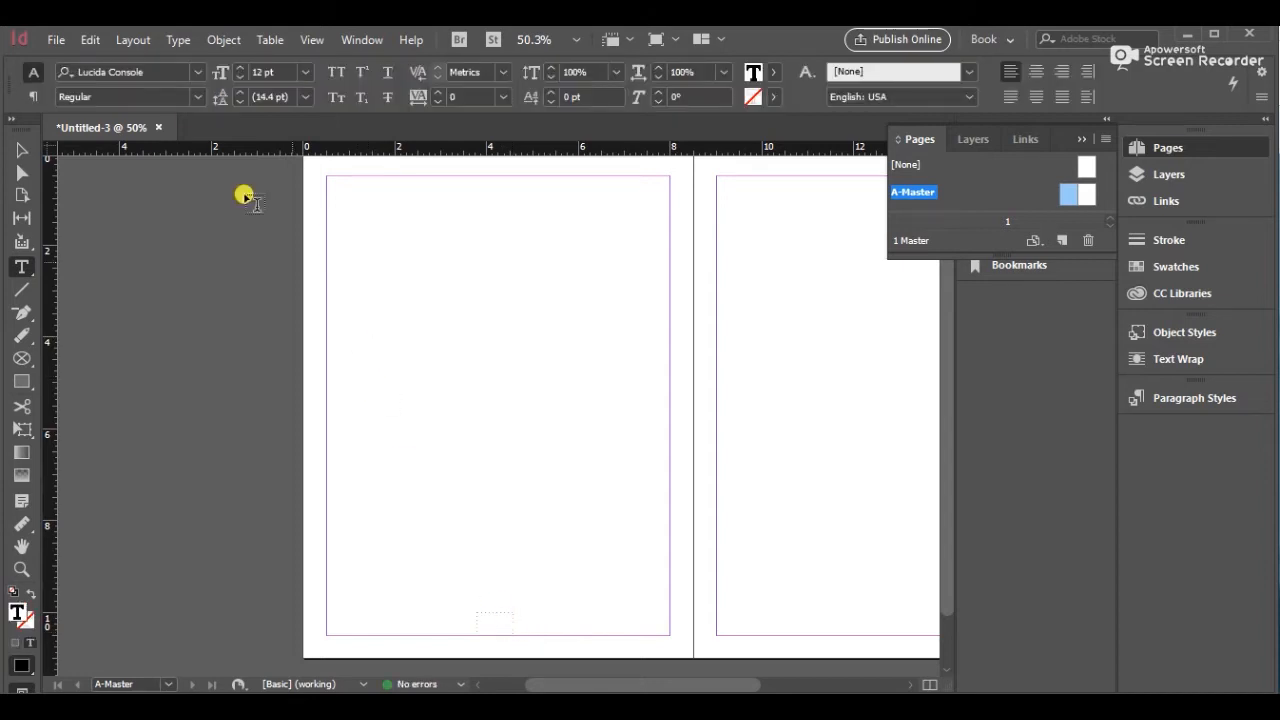
left_click(179, 41)
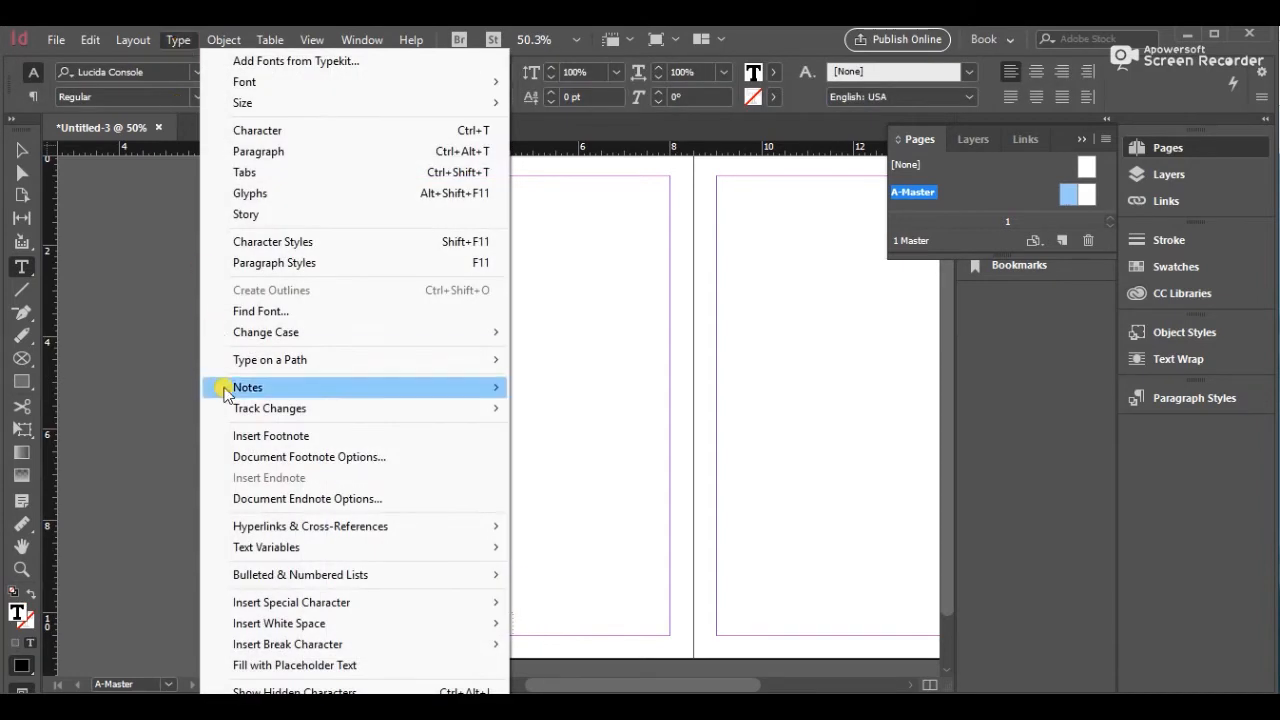
mouse_move(262, 604)
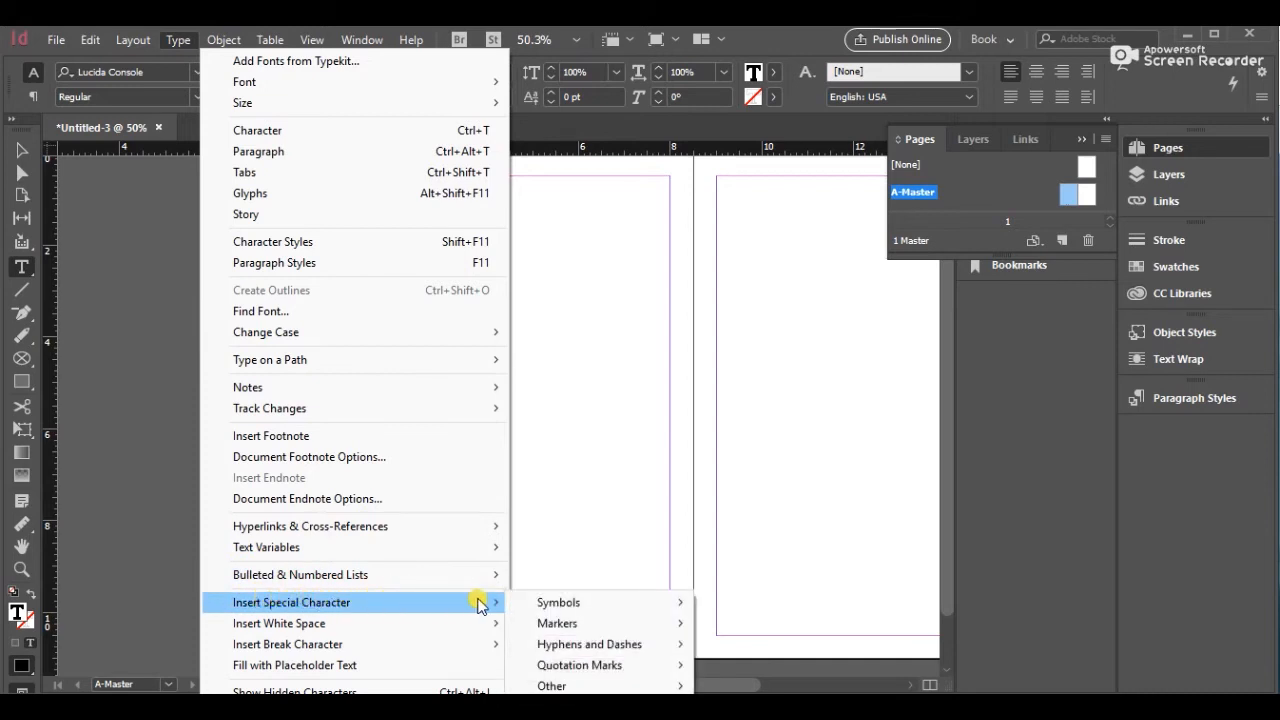
mouse_move(545, 624)
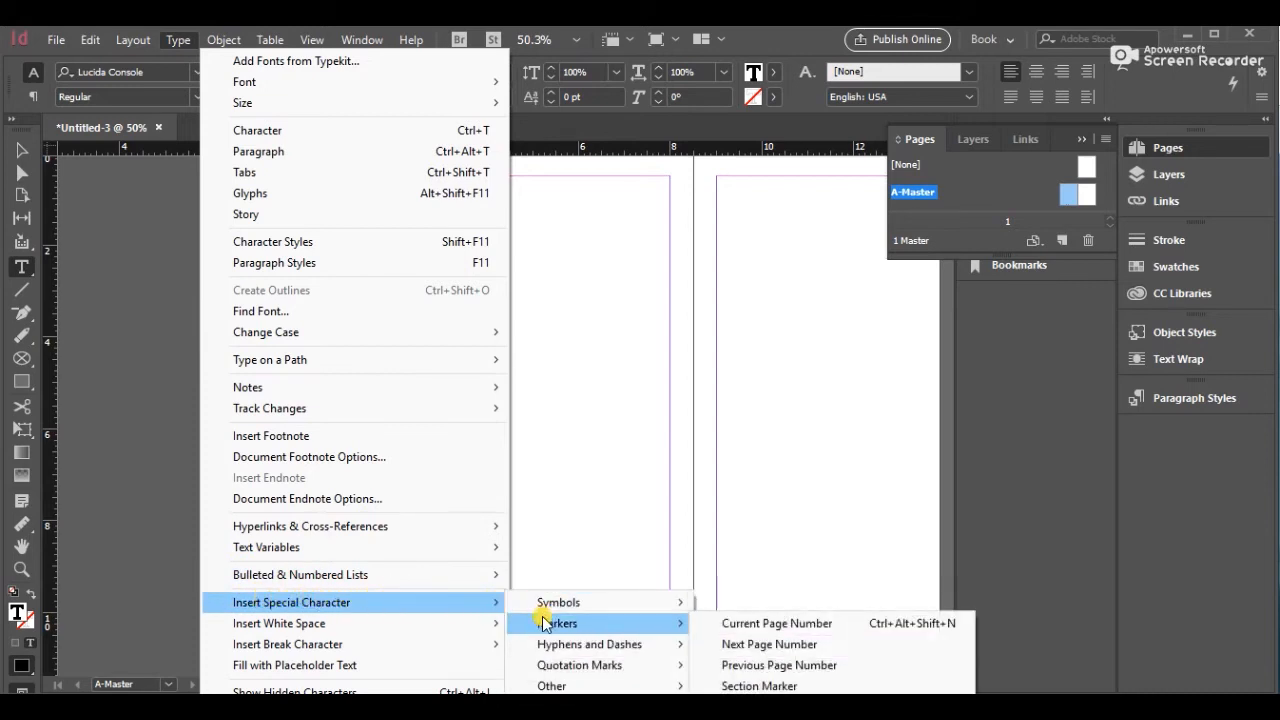
left_click(717, 623)
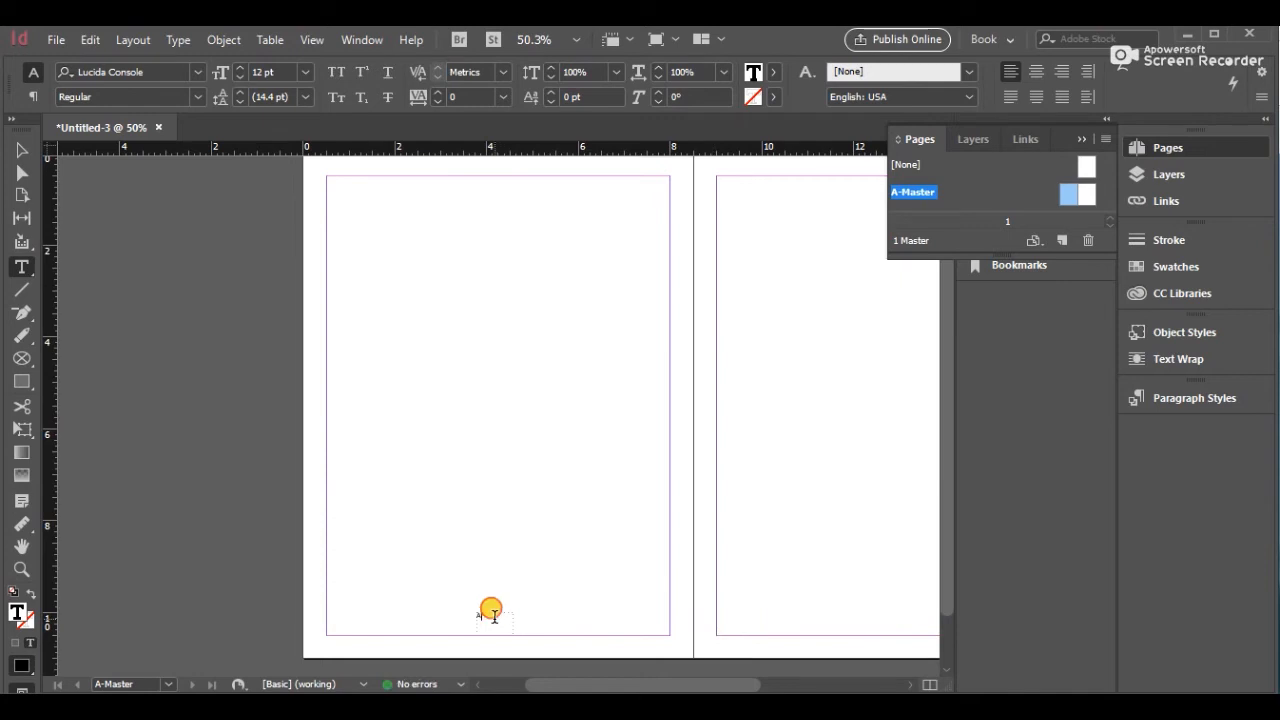
Select the page number marker and set its font to Sitka at 30 pt
left_click_drag(494, 616, 475, 610)
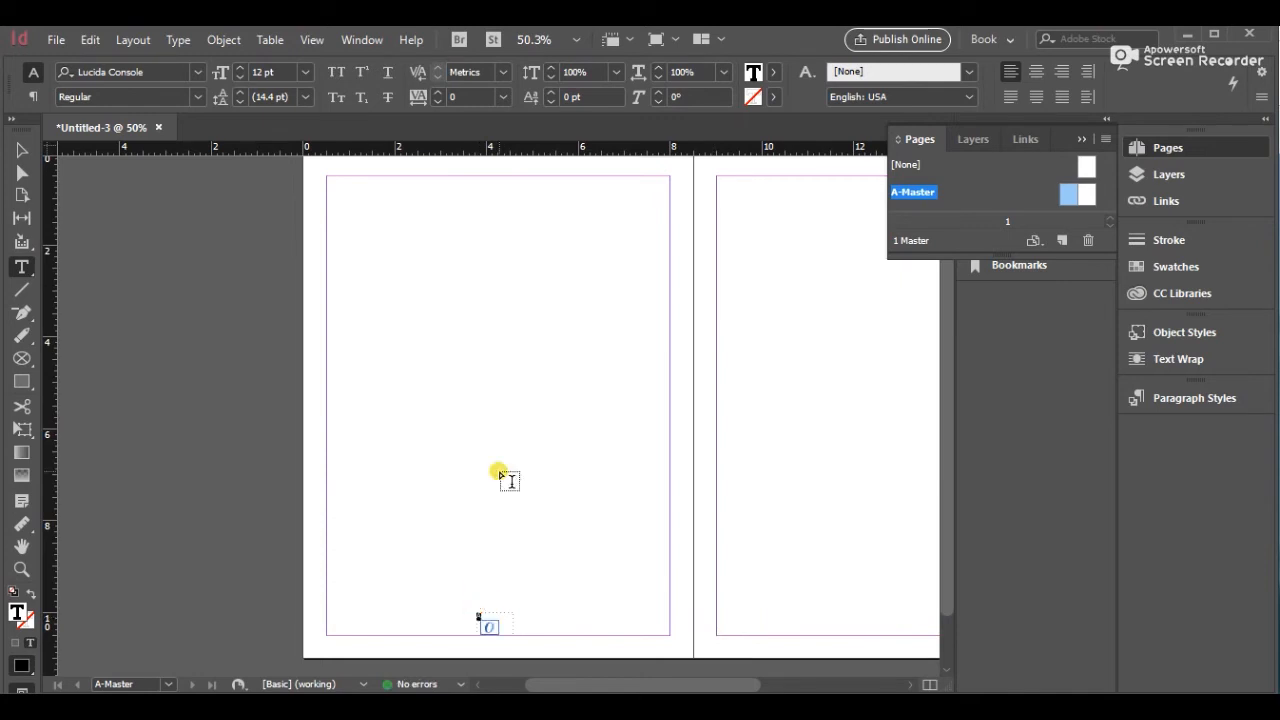
left_click(197, 72)
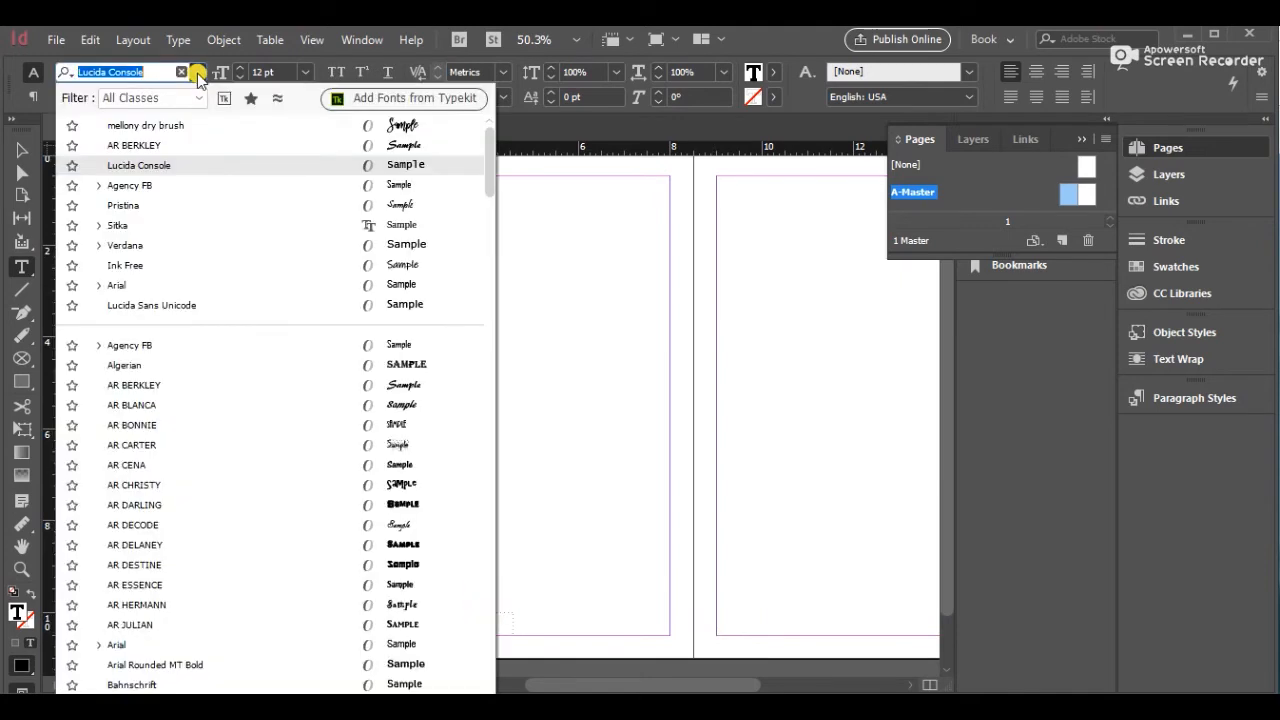
left_click(198, 228)
left_click(303, 71)
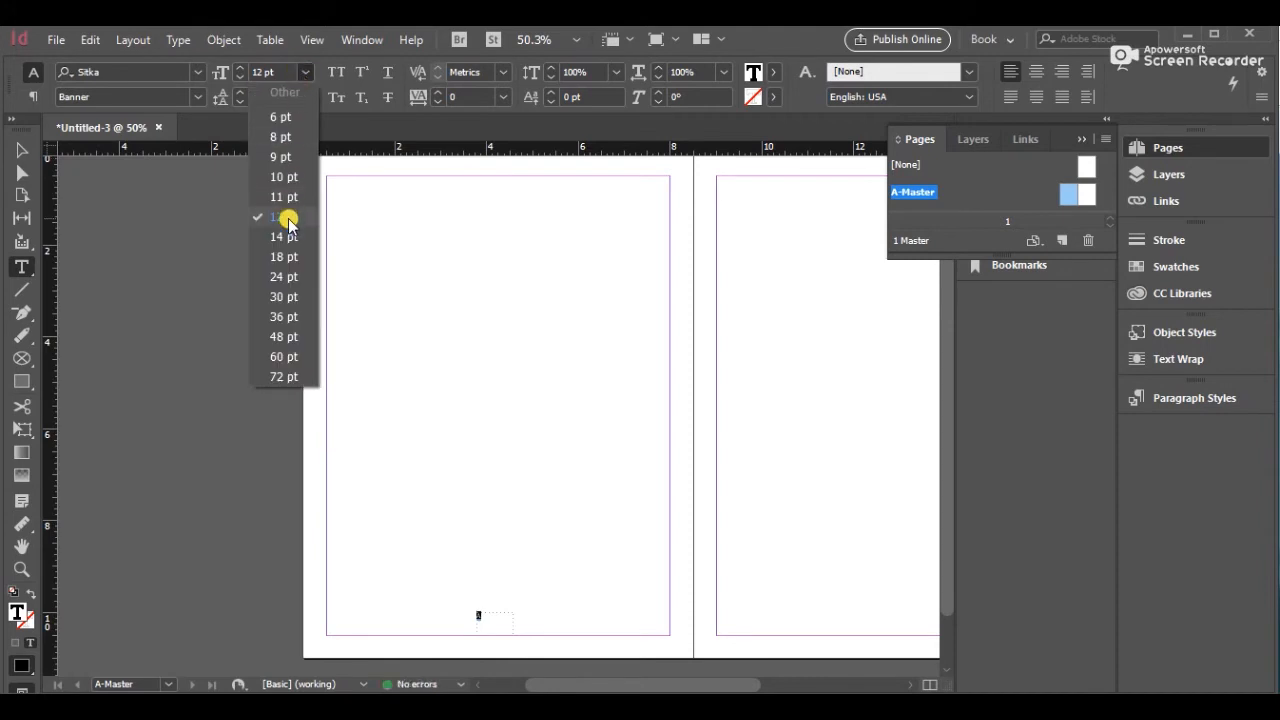
left_click(285, 275)
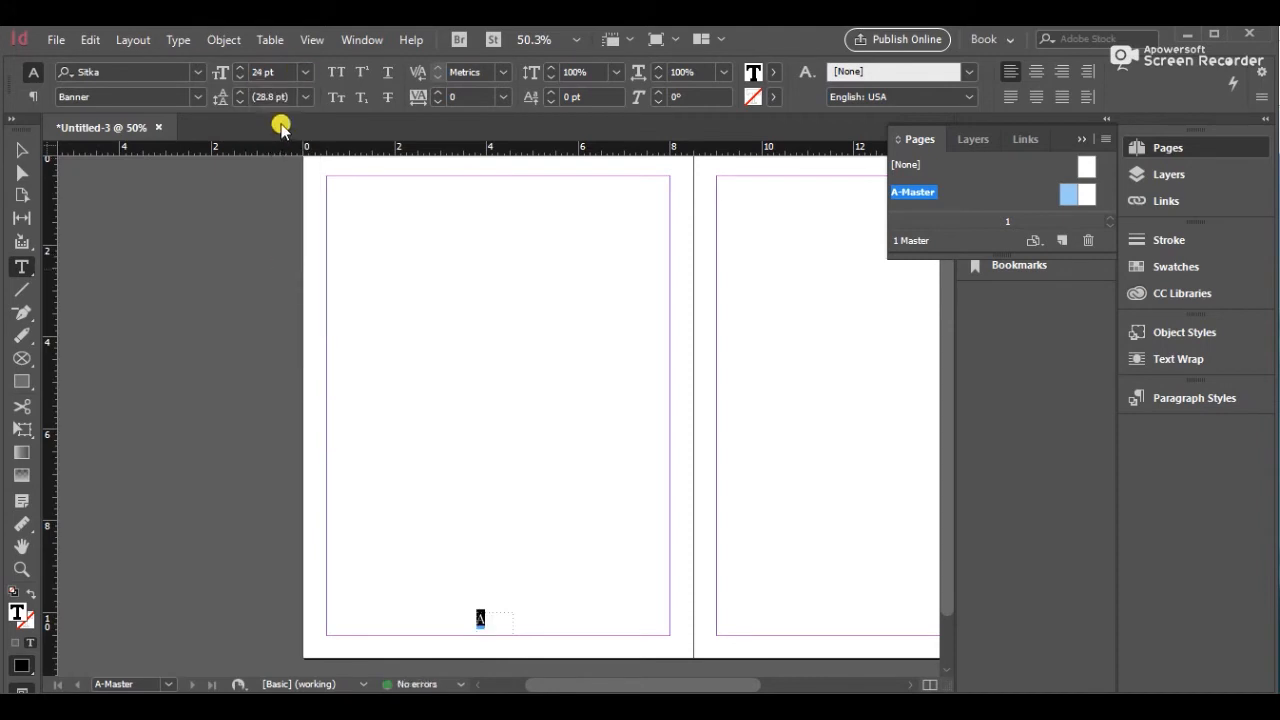
left_click(305, 72)
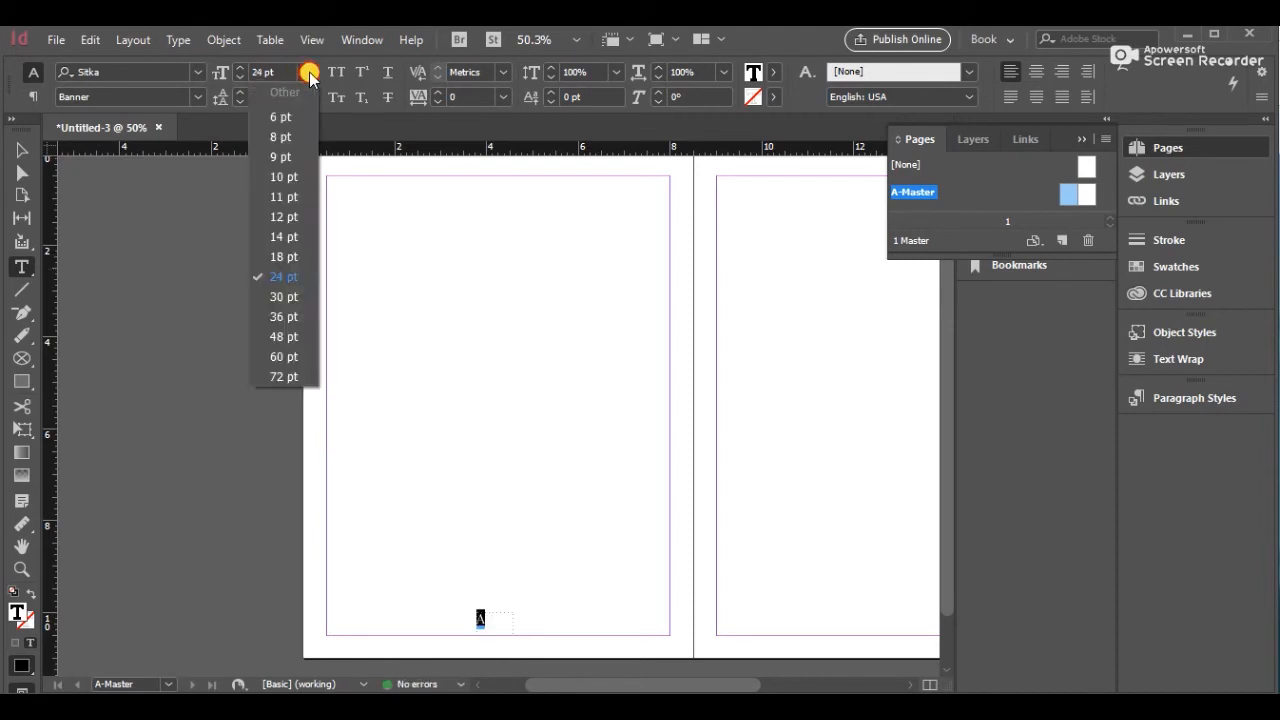
left_click(290, 296)
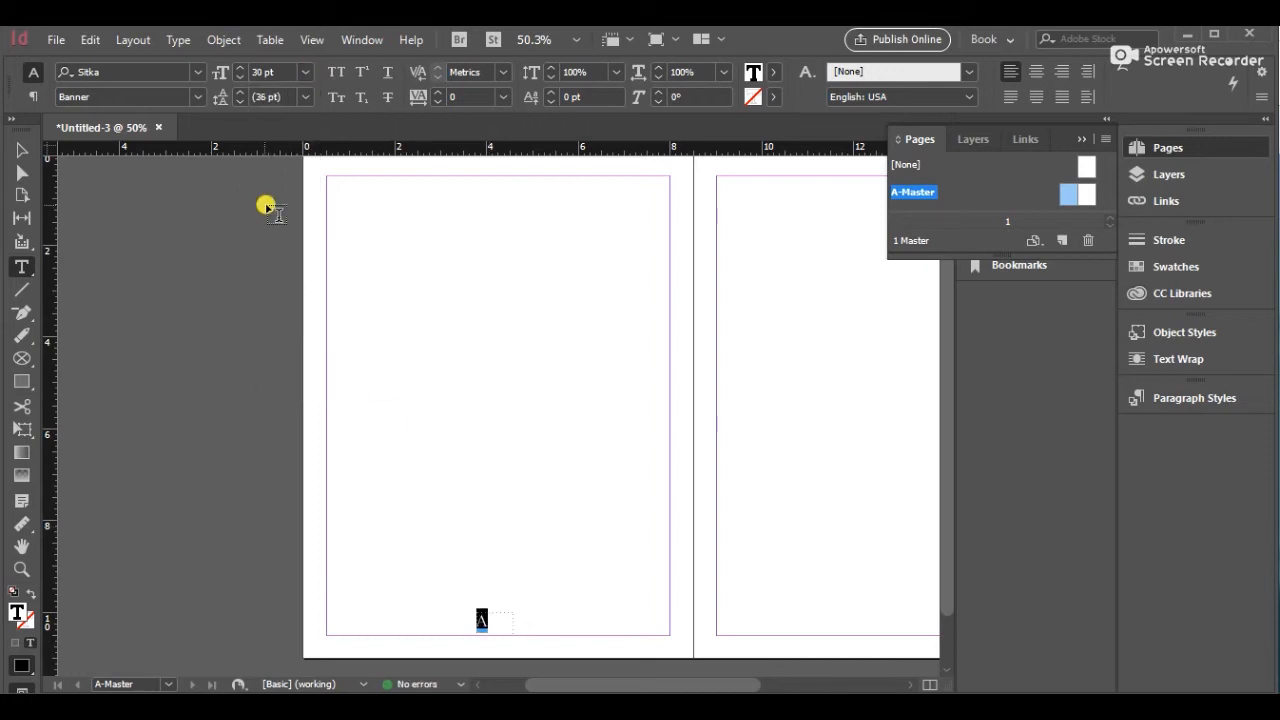
Resize the page number frame to about 0.55 in by 0.5 in at the bottom center of the left page
left_click(22, 152)
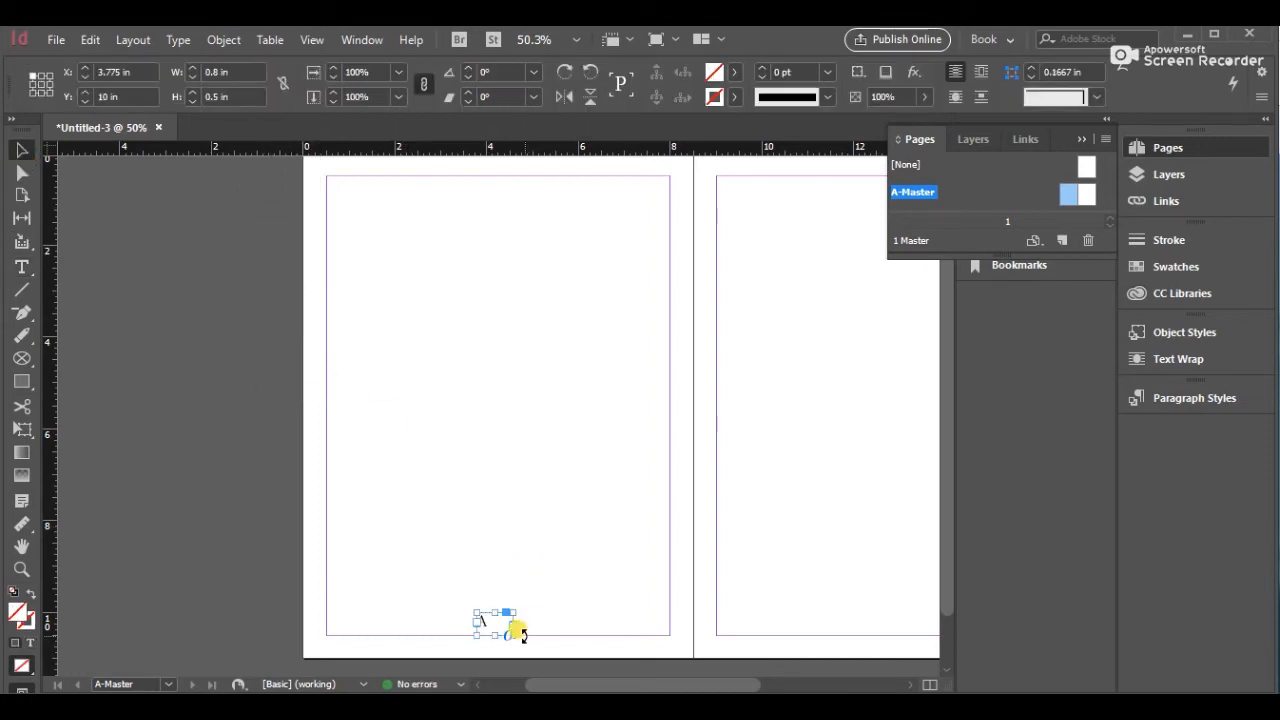
left_click(508, 635)
mouse_move(475, 621)
left_mouse_down()
mouse_move(471, 609)
mouse_move(486, 620)
left_mouse_up()
key("ctrl+z")
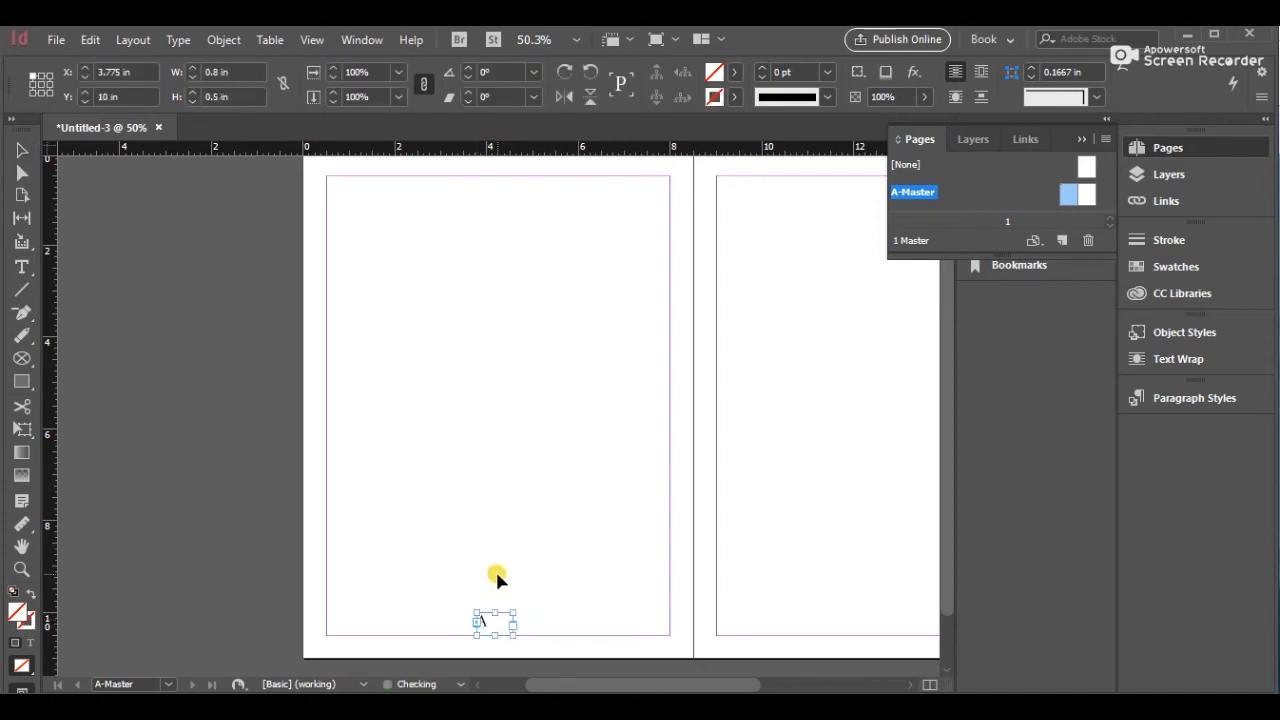
key("ctrl+z")
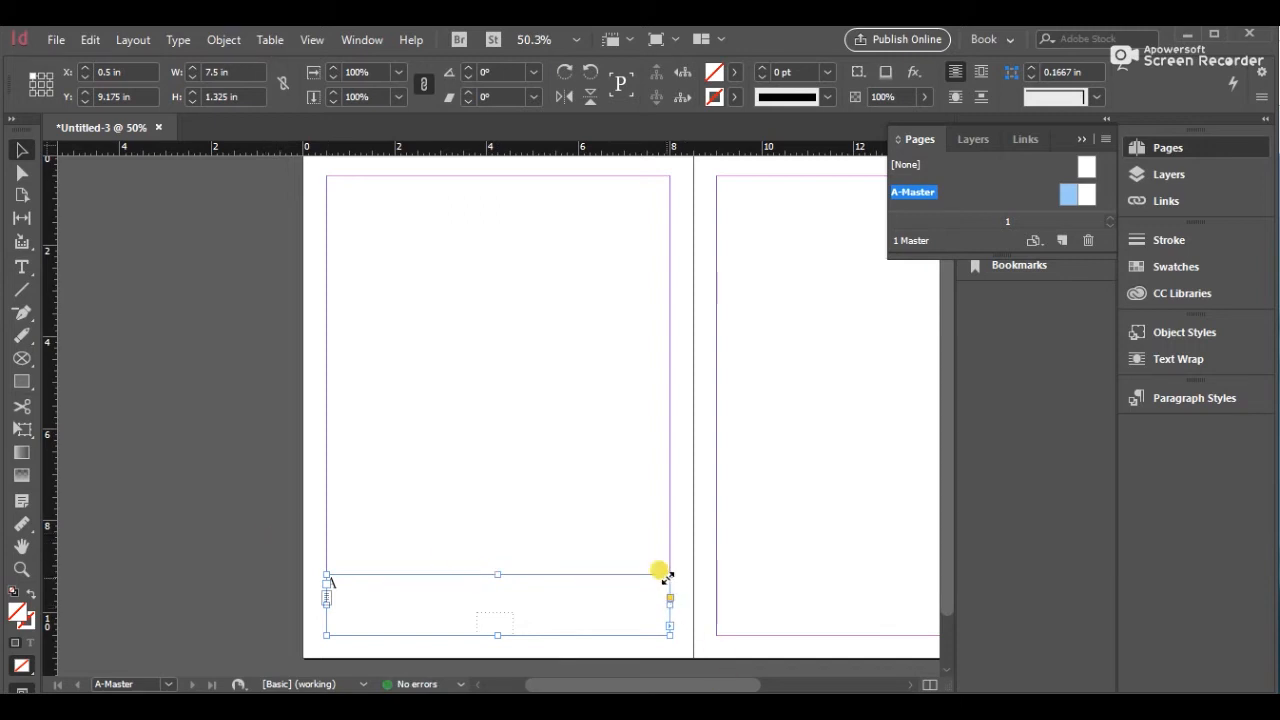
left_click_drag(669, 573, 494, 628)
left_click(388, 518)
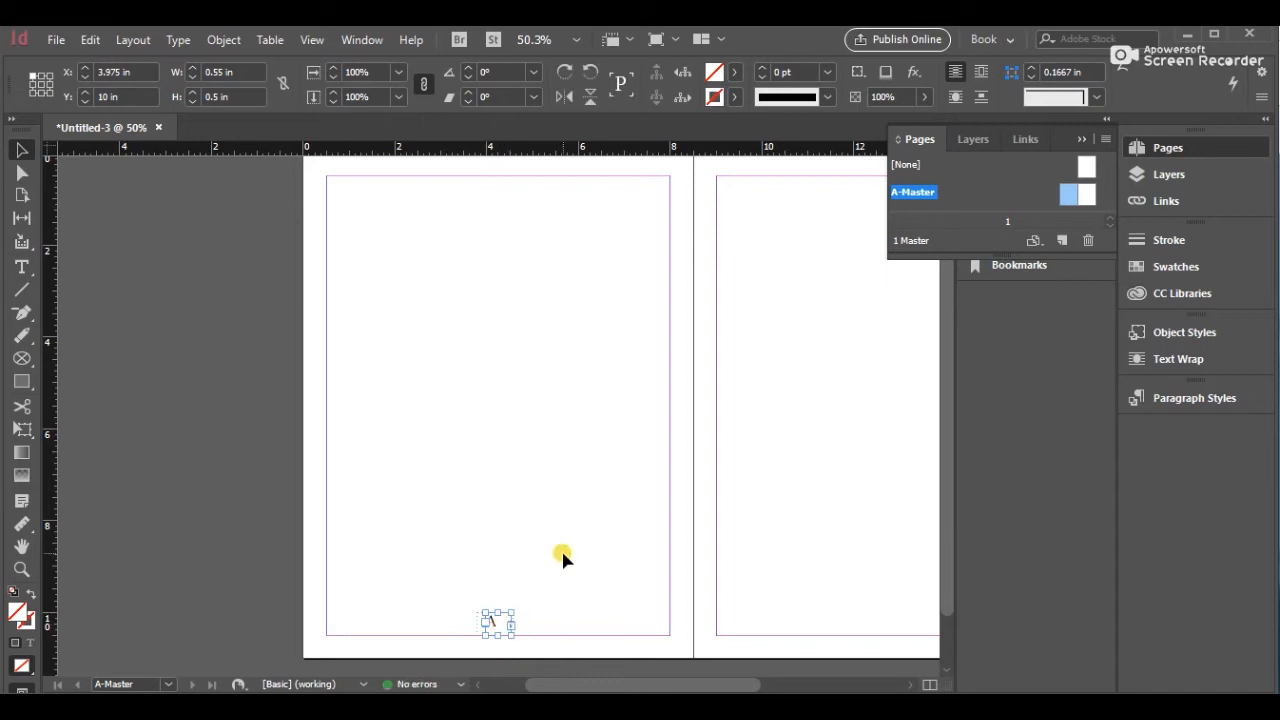
Center-align the page number marker within its frame
double_click(497, 623)
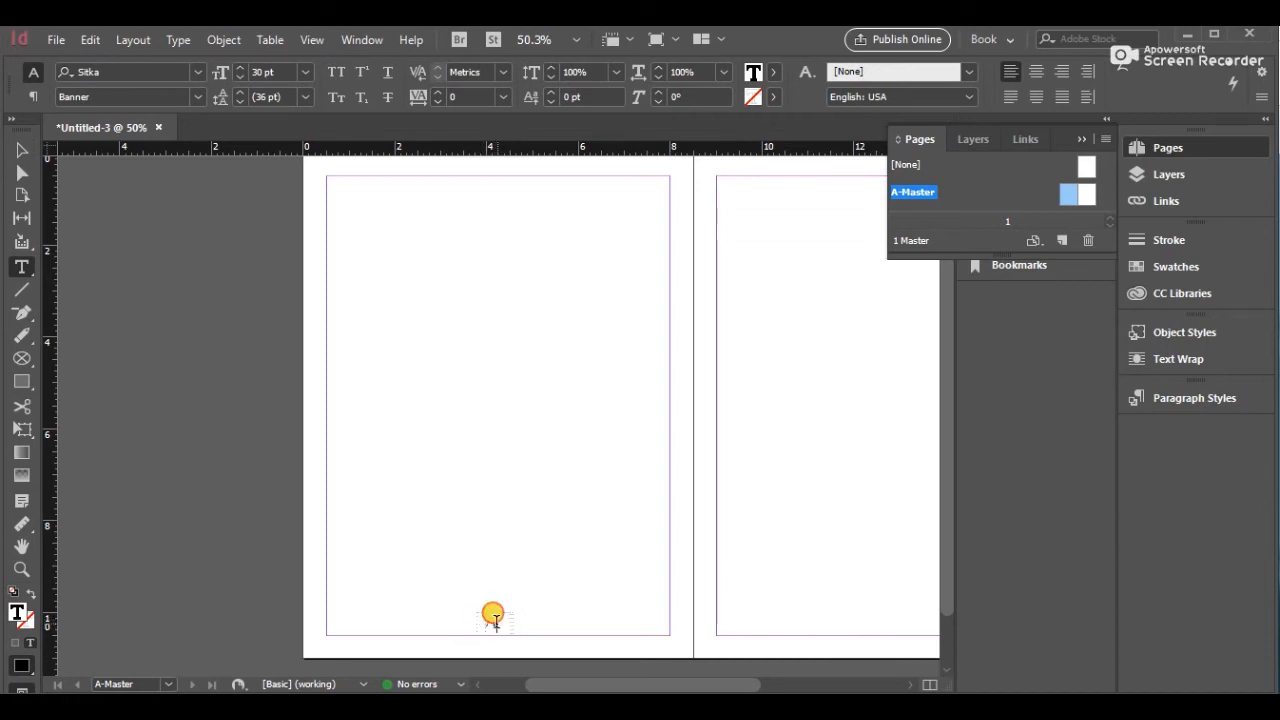
double_click(489, 617)
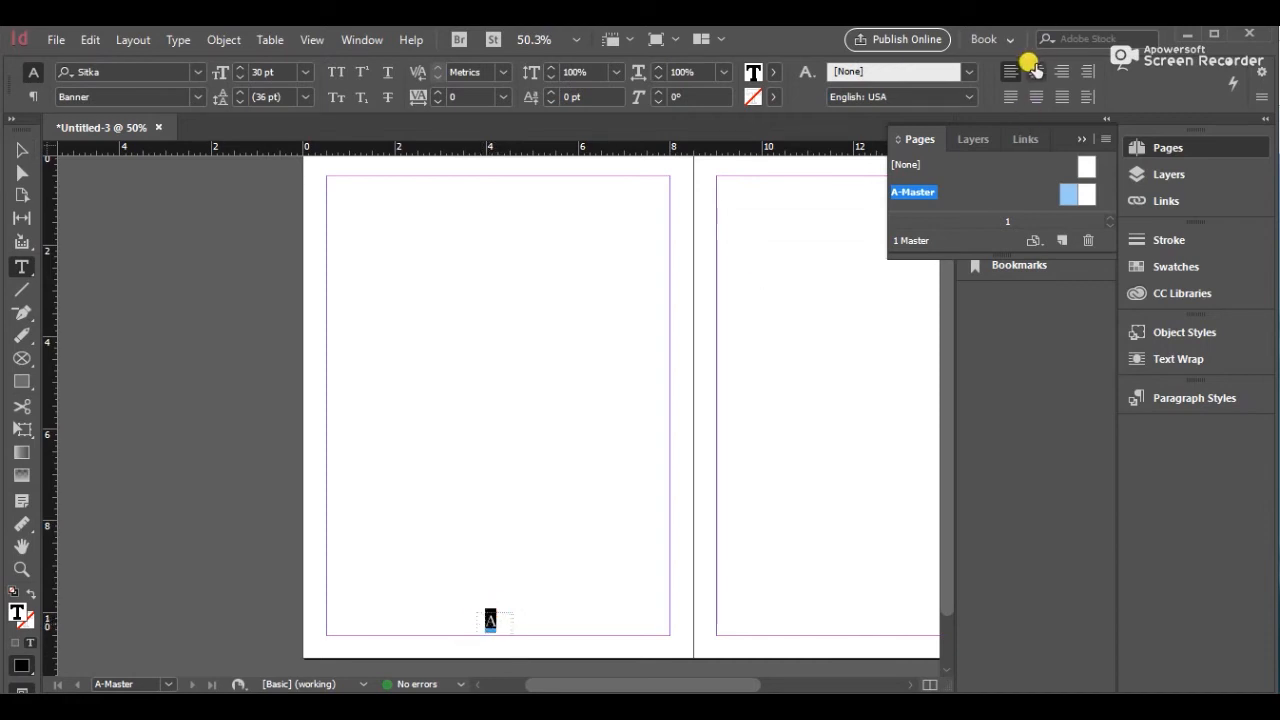
left_click(625, 503)
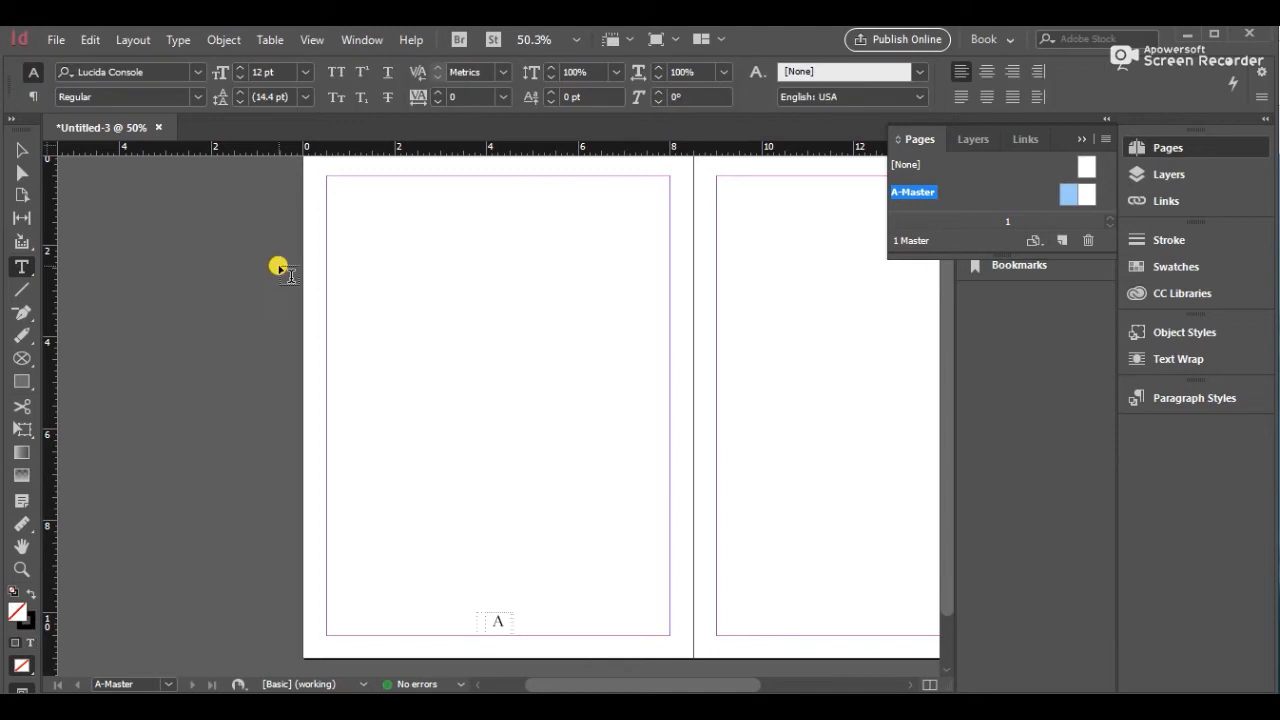
Duplicate the page number frame and place the copy at the bottom center of the right master page
left_click(22, 152)
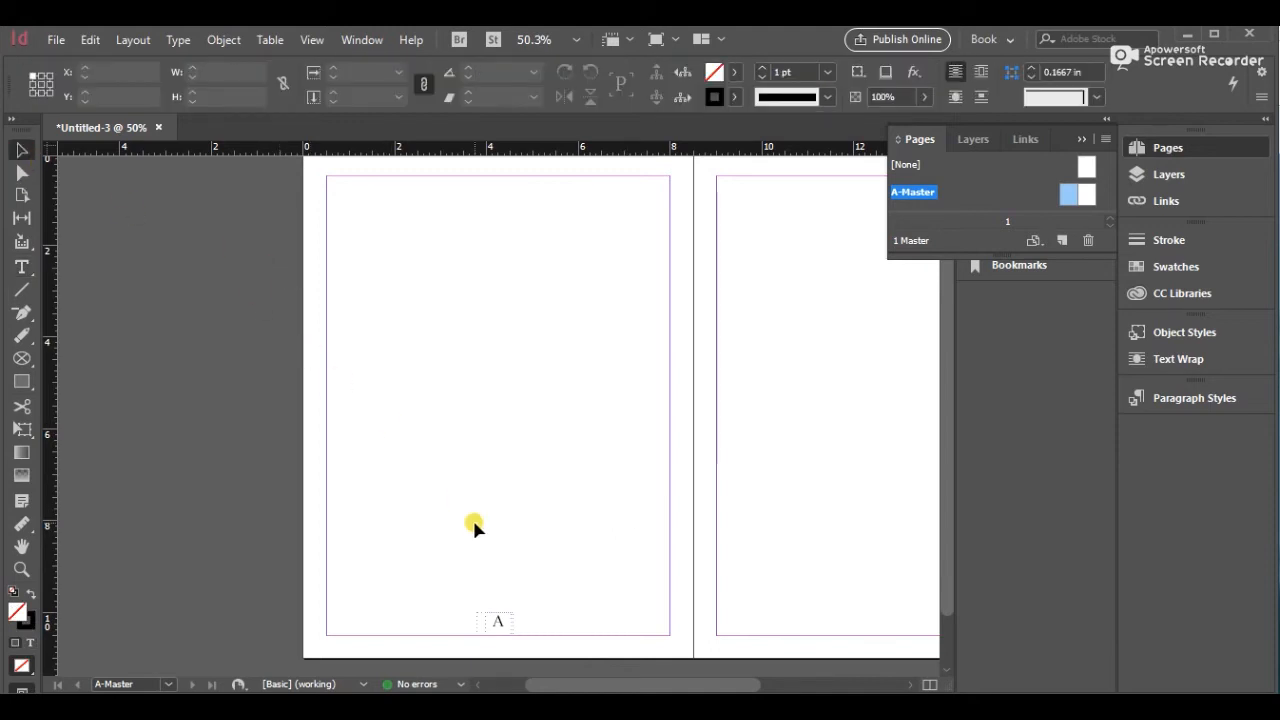
left_click(499, 618)
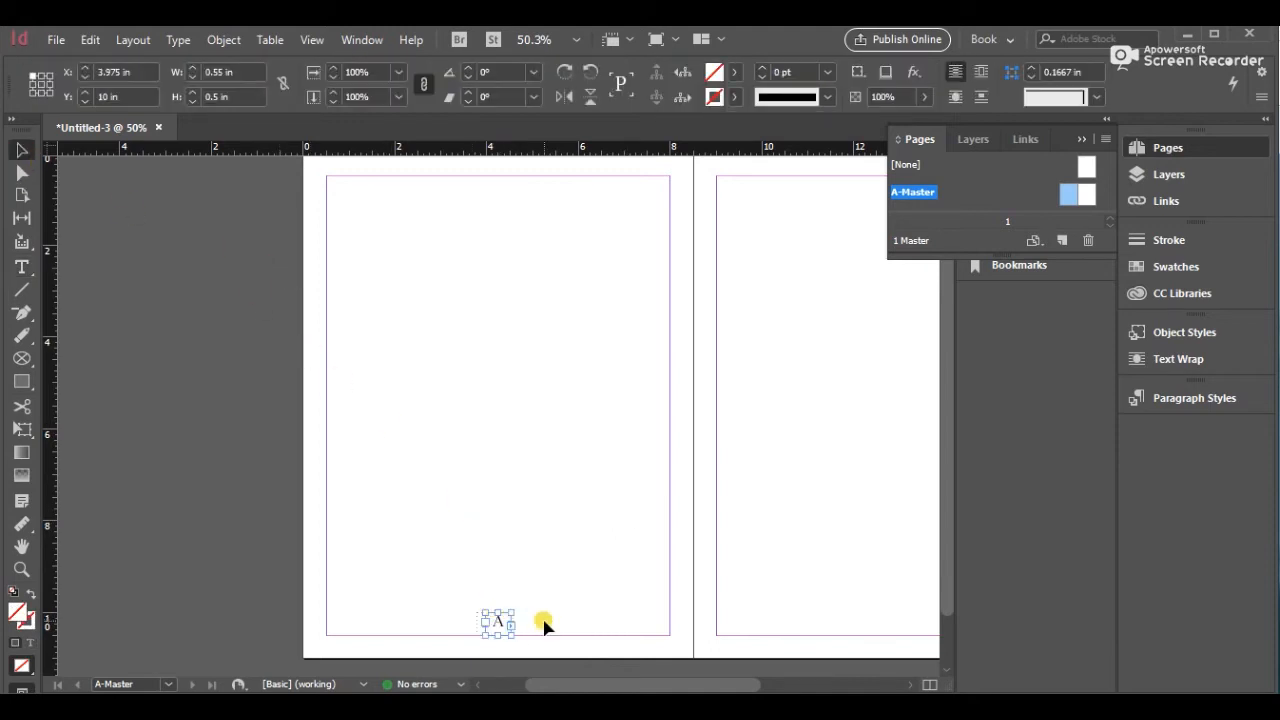
key("ctrl+v")
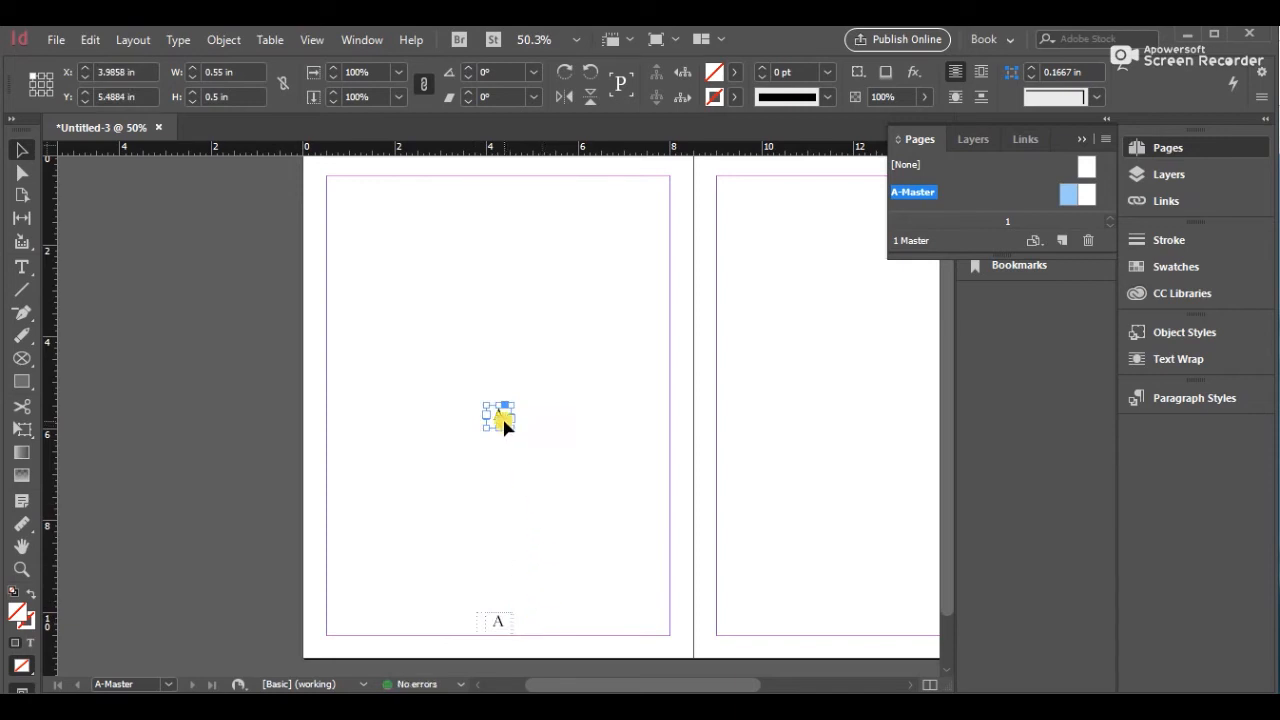
left_click_drag(503, 425, 889, 624)
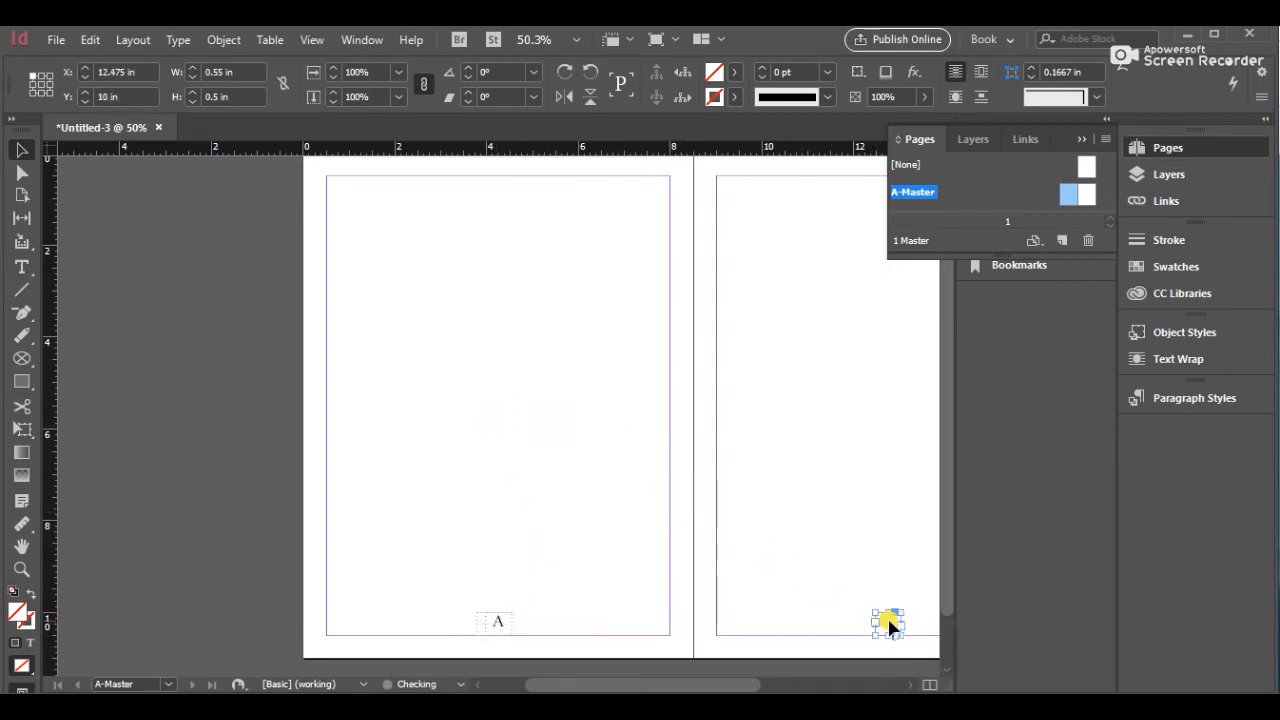
left_click(855, 510)
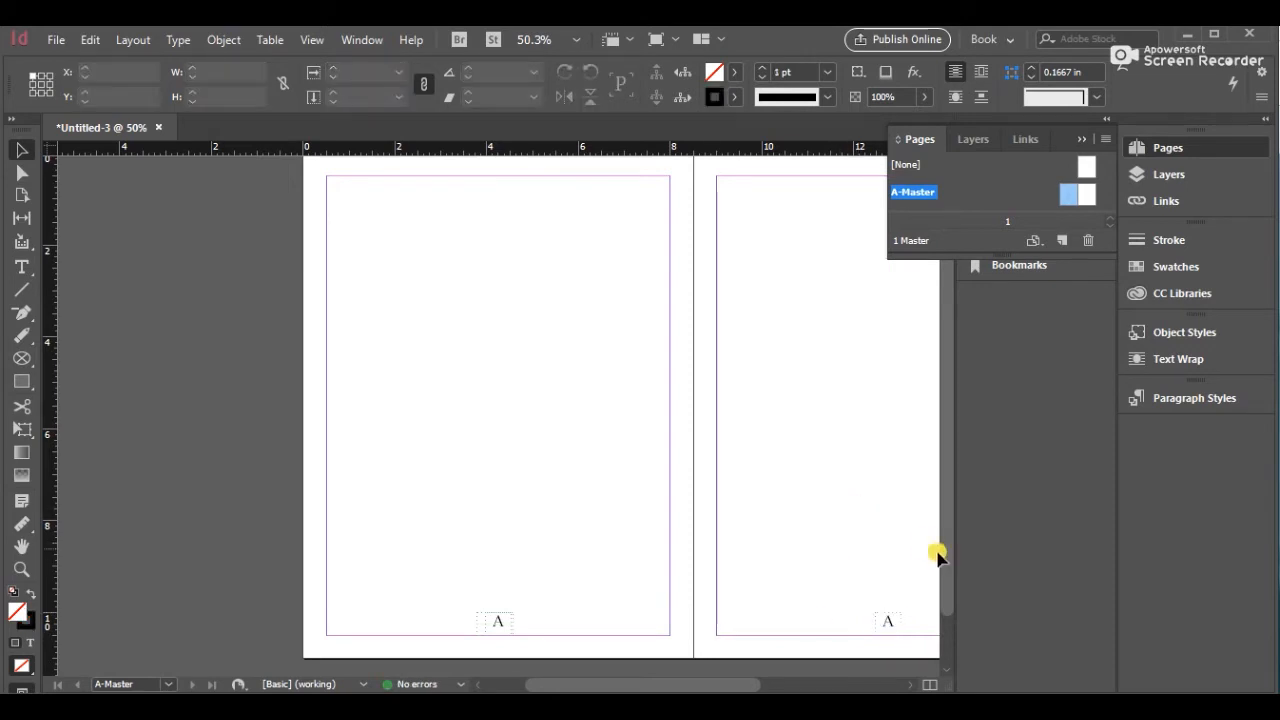
left_click_drag(946, 563, 947, 644)
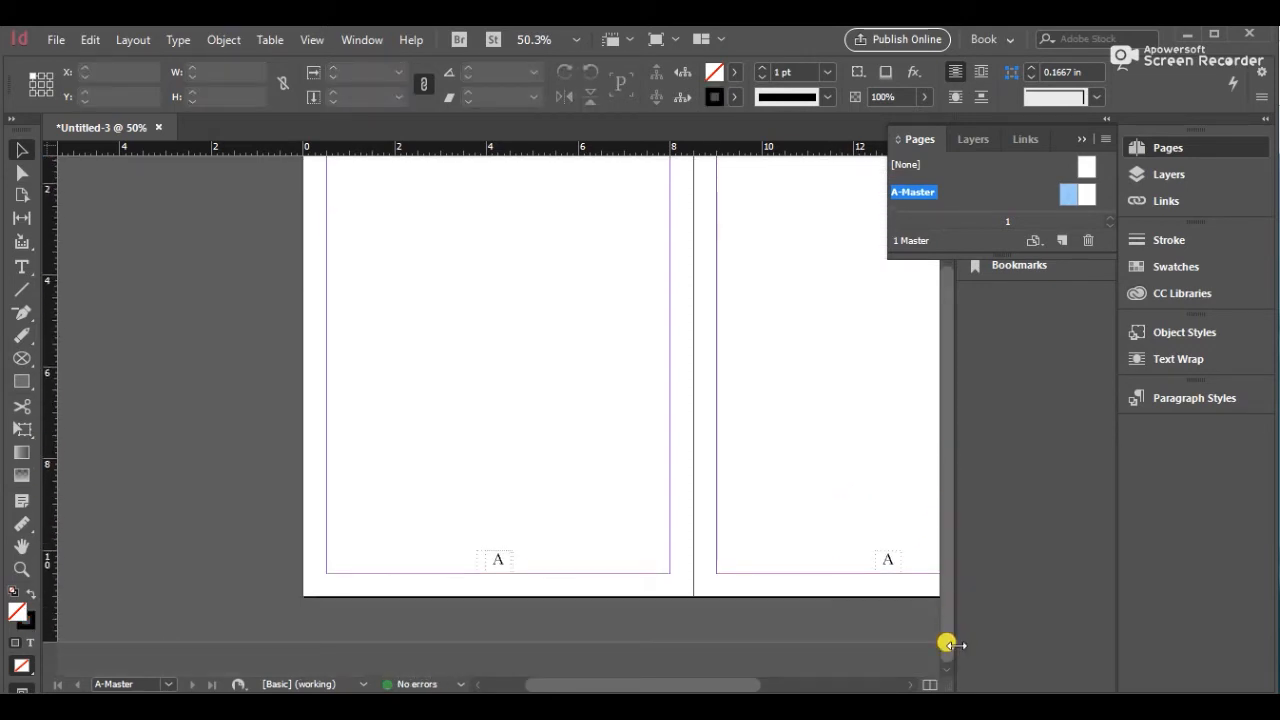
left_click(986, 168)
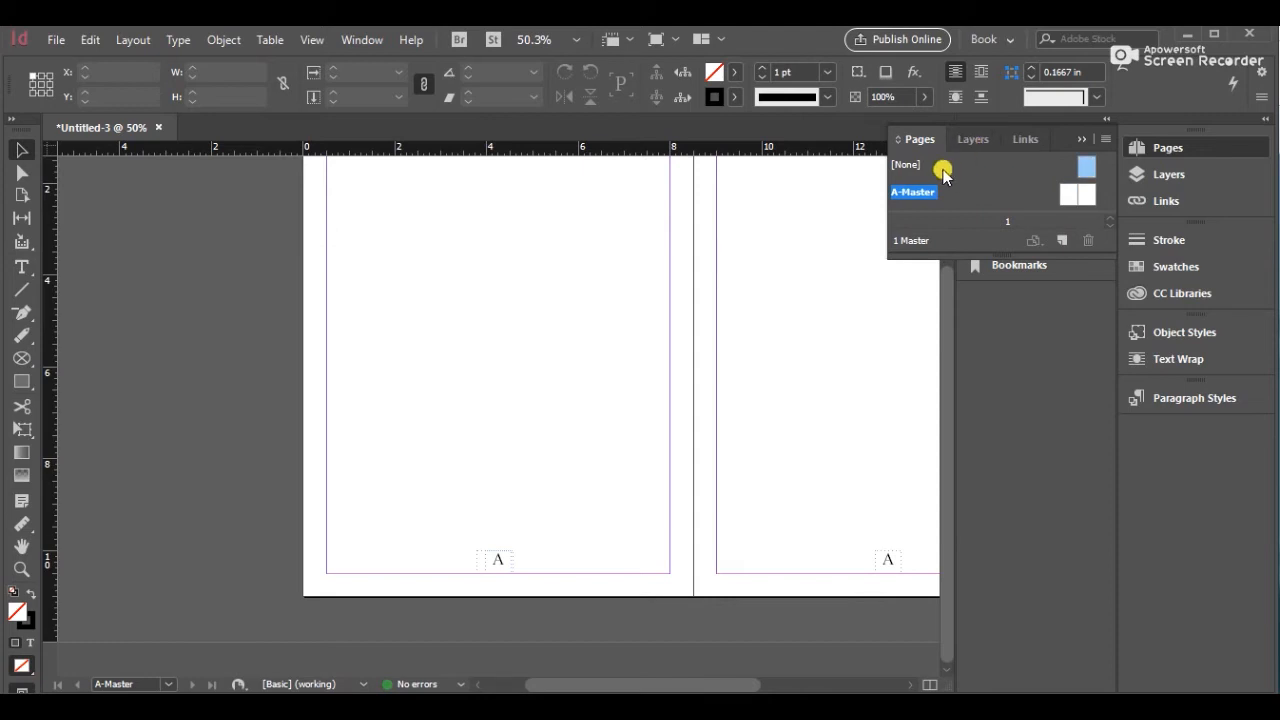
left_click(973, 145)
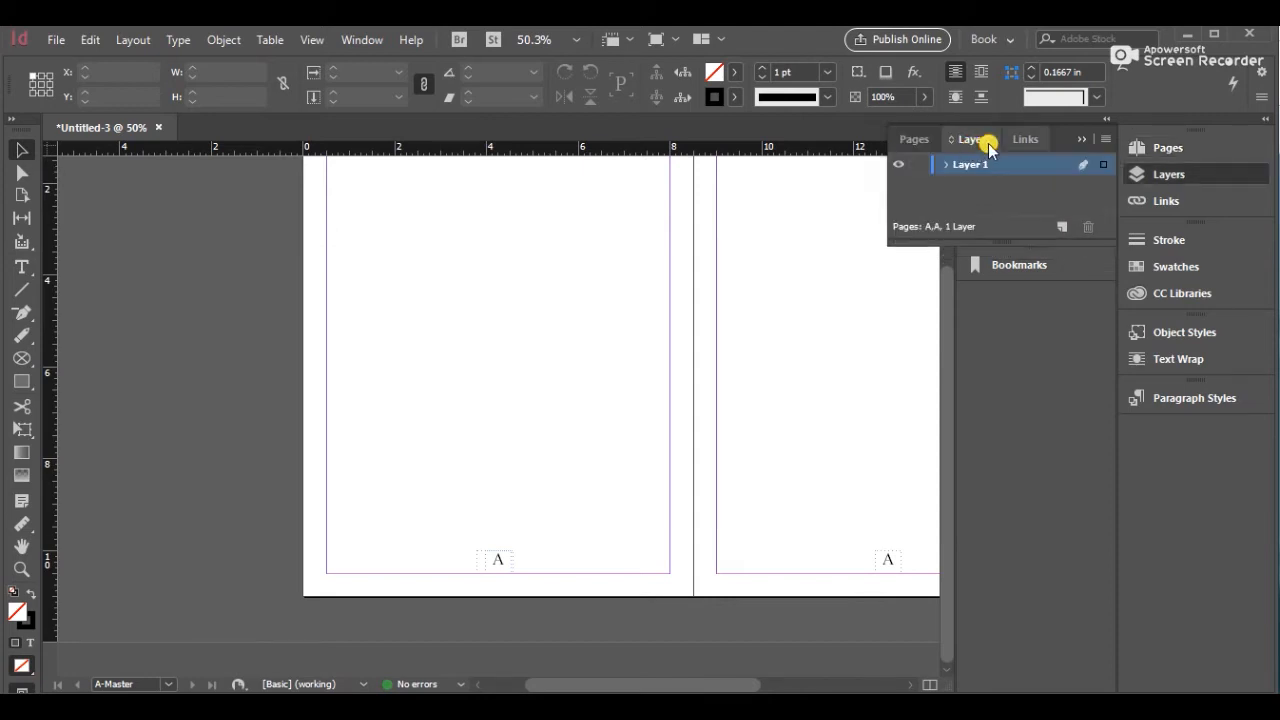
left_click(1077, 140)
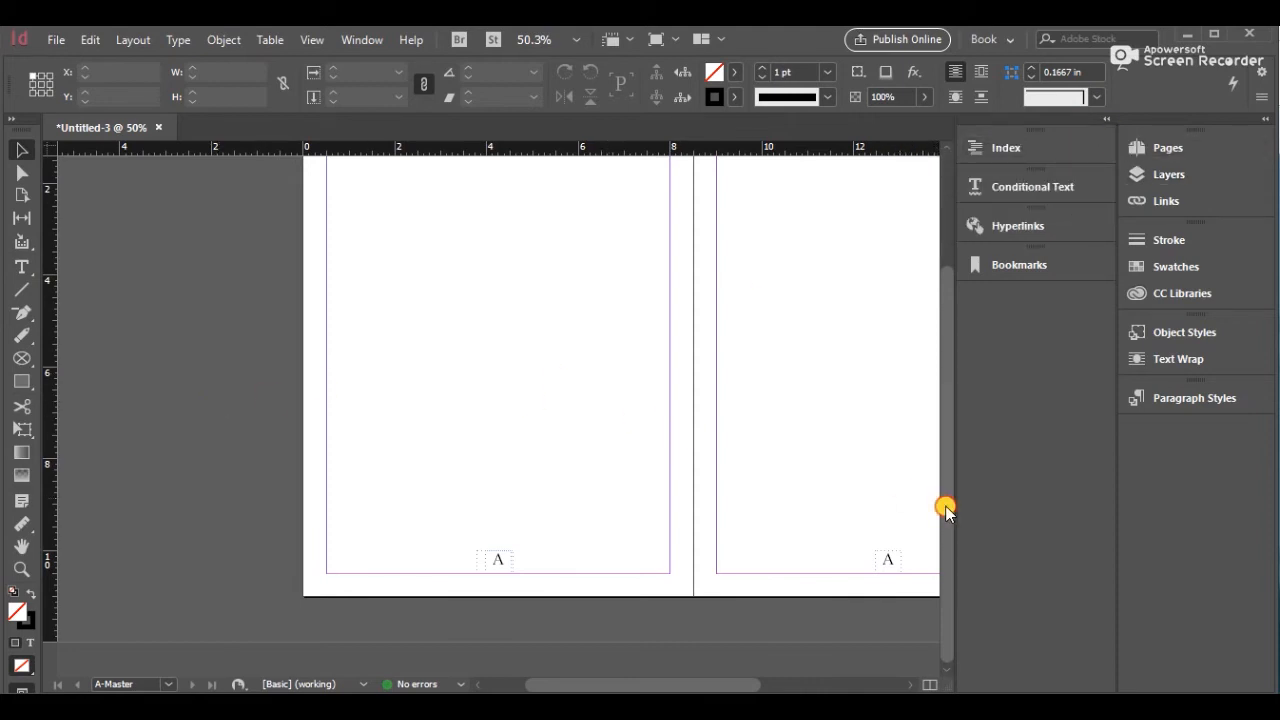
scroll(945, 505, "up", 3)
left_click(1195, 152)
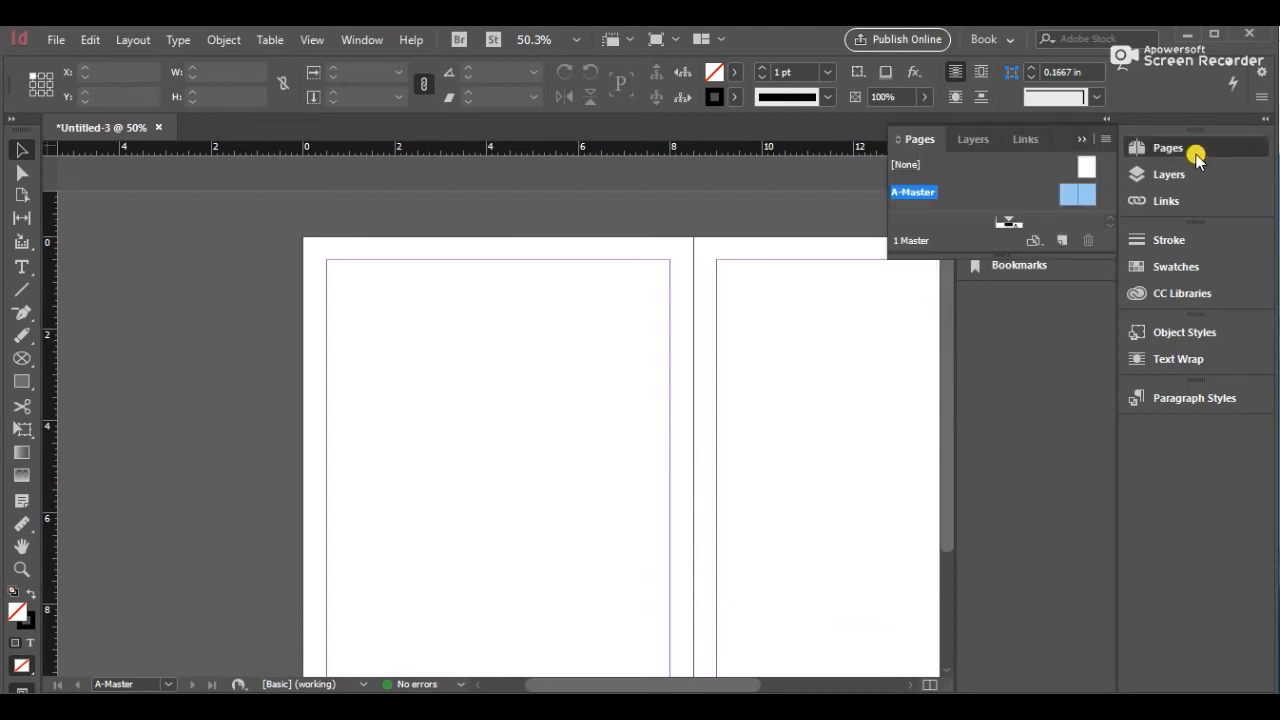
Go to document page 1 and draw a rectangle frame about 1.9 in square below the title
double_click(904, 165)
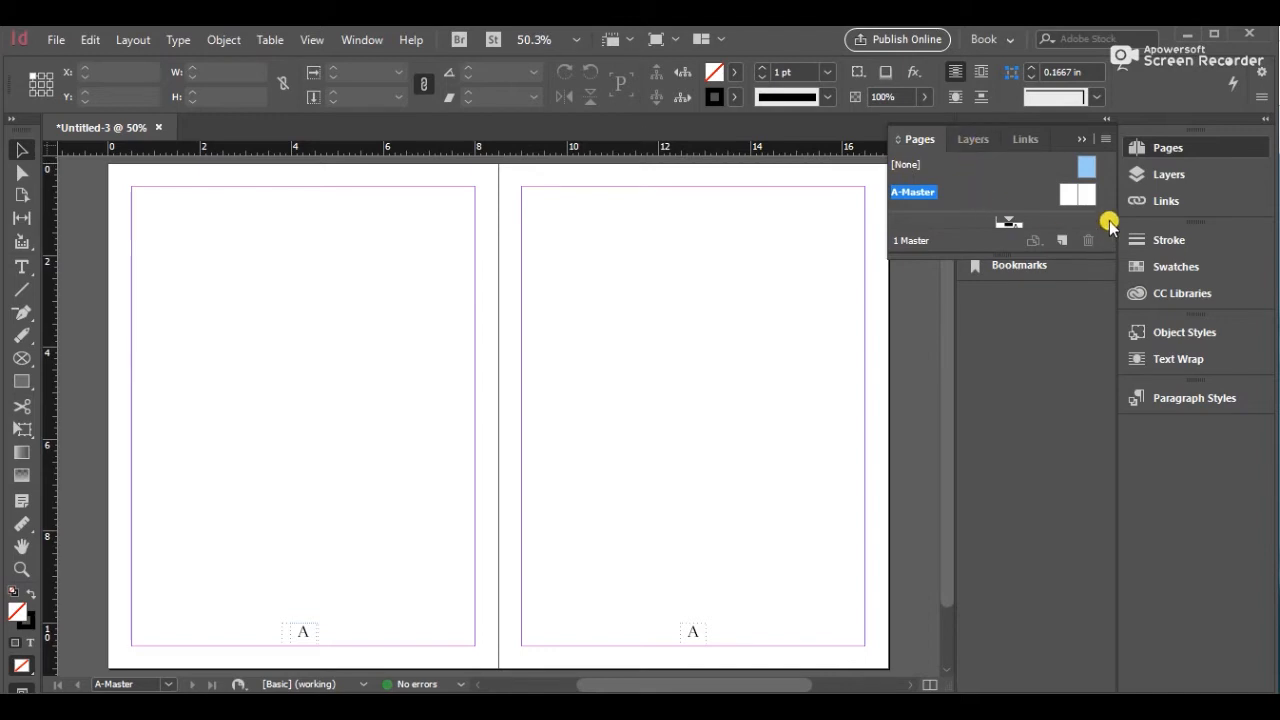
left_click_drag(1007, 212, 1000, 172)
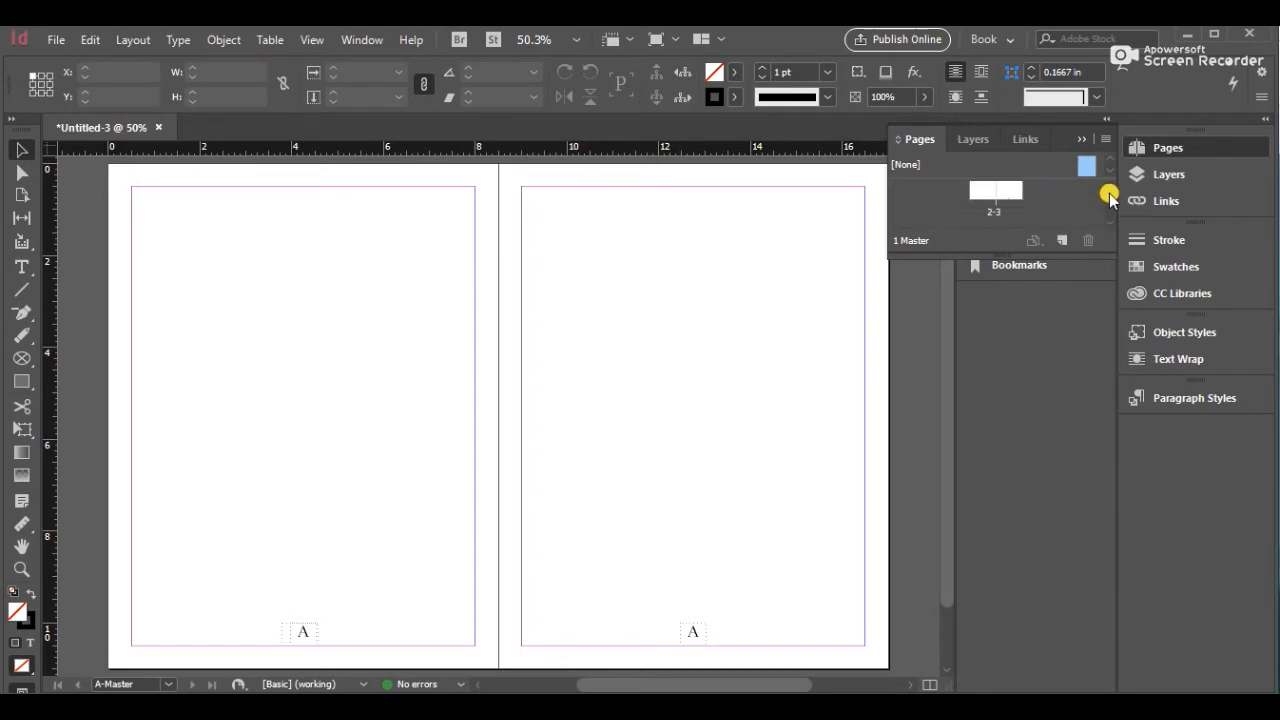
left_click(1109, 187)
left_click(1109, 187)
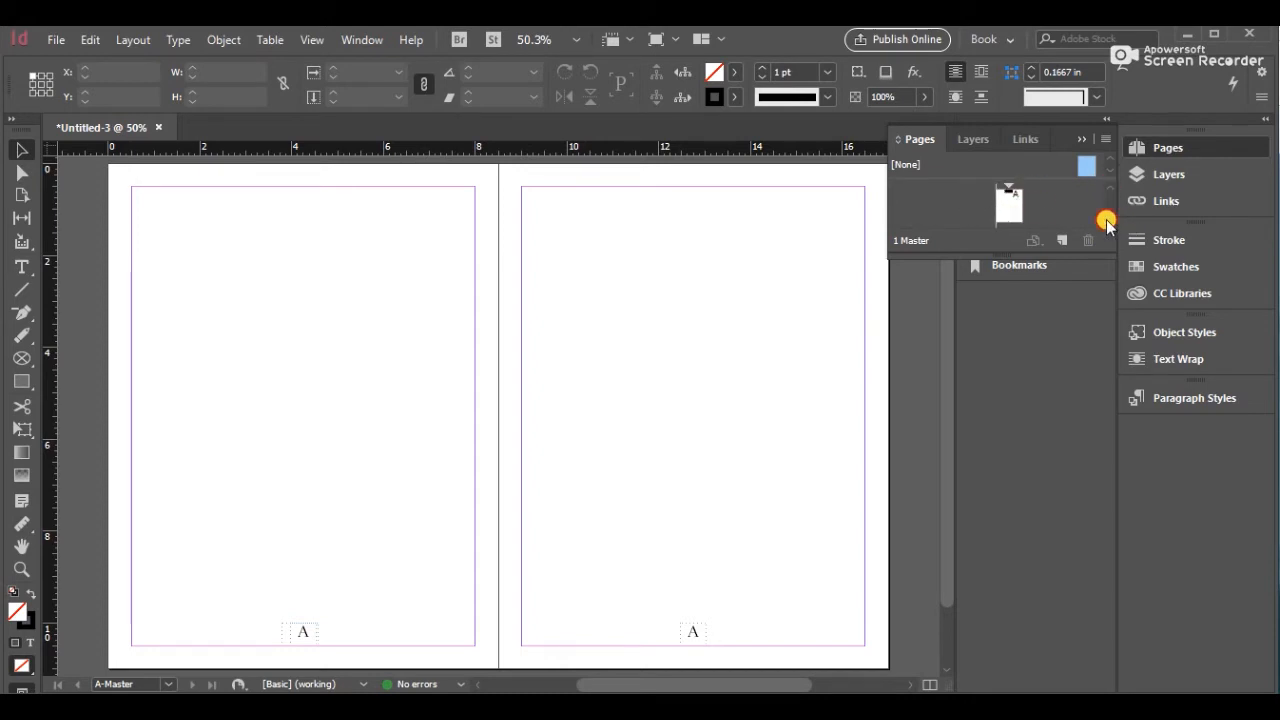
scroll(1107, 222, "down", 2)
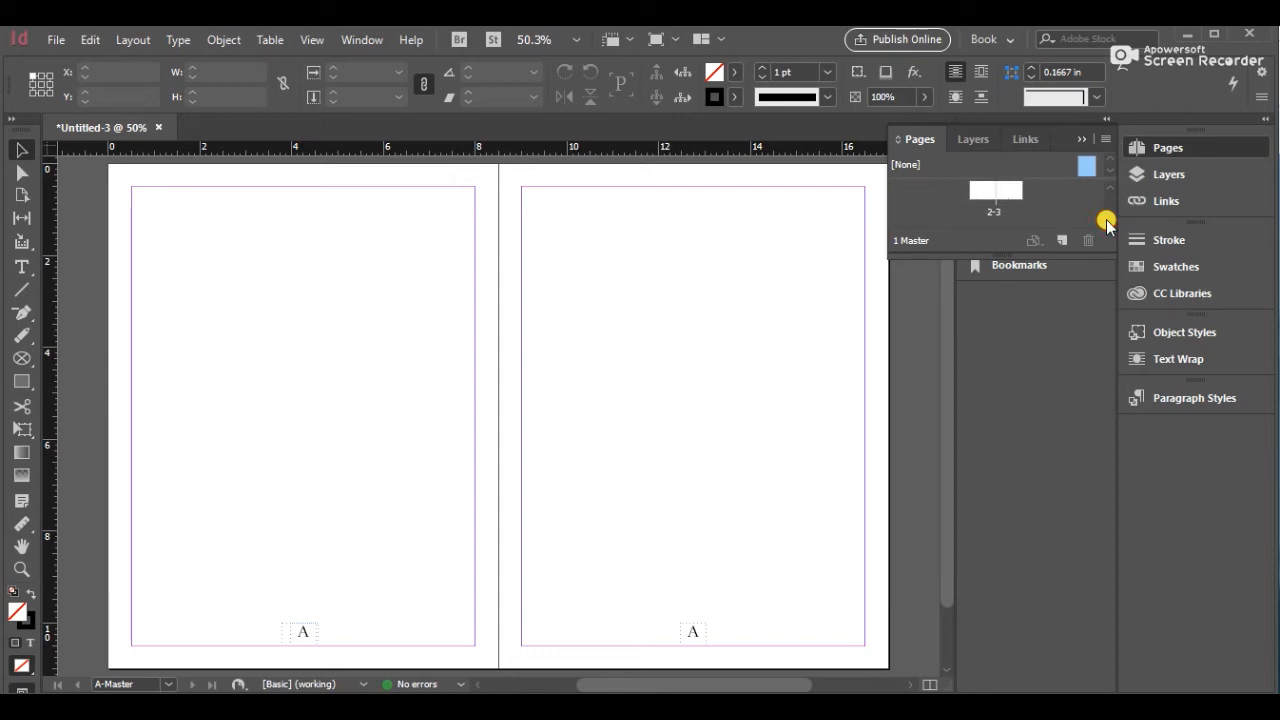
left_click(1108, 183)
double_click(1004, 202)
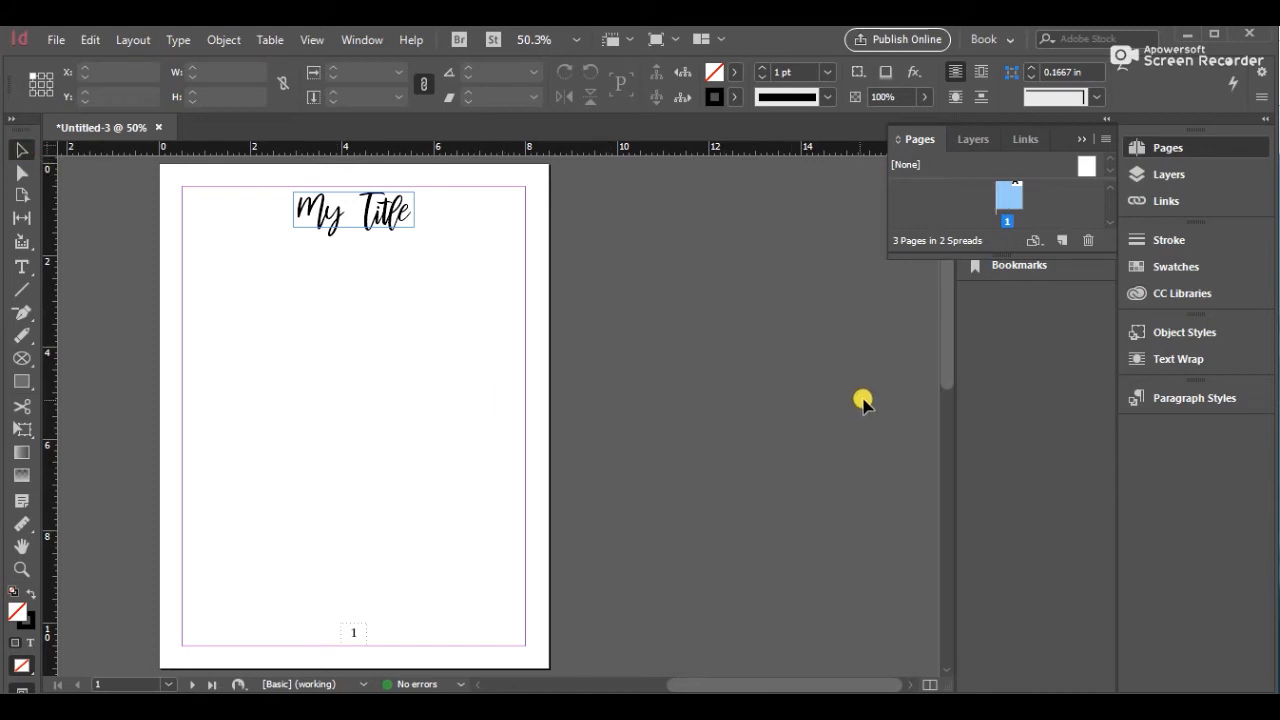
left_click_drag(946, 369, 909, 371)
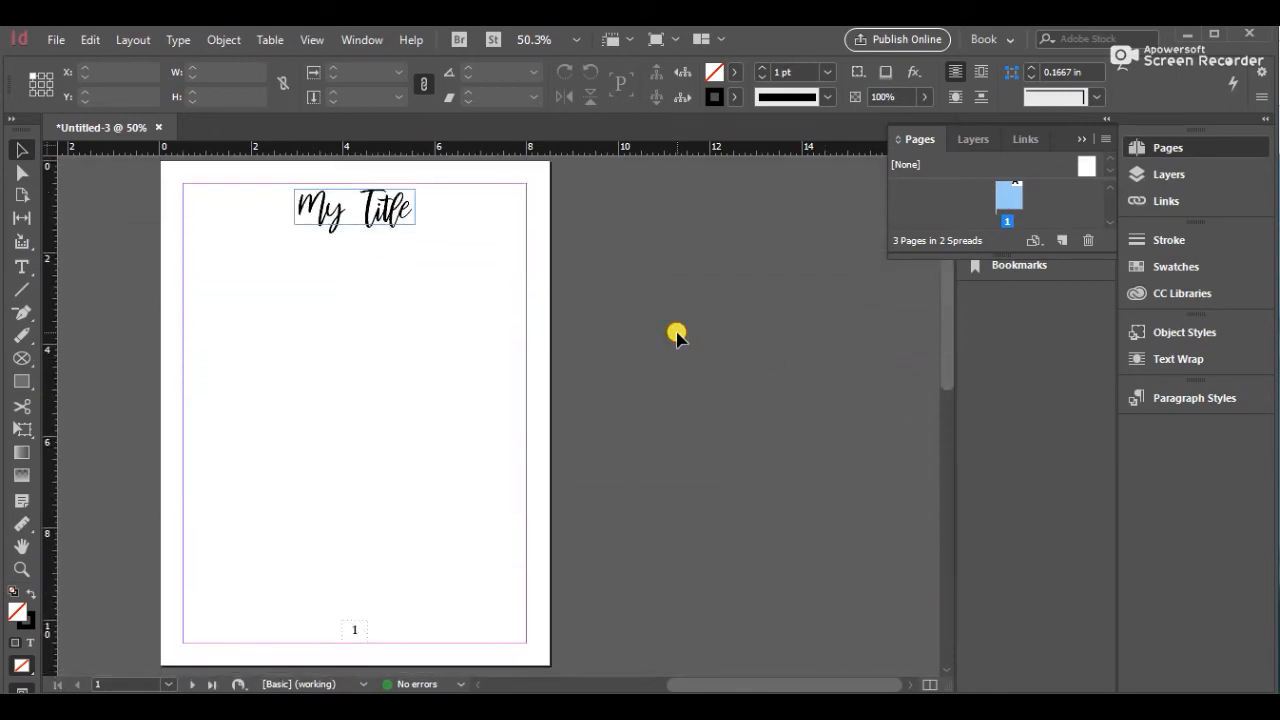
left_click(1081, 139)
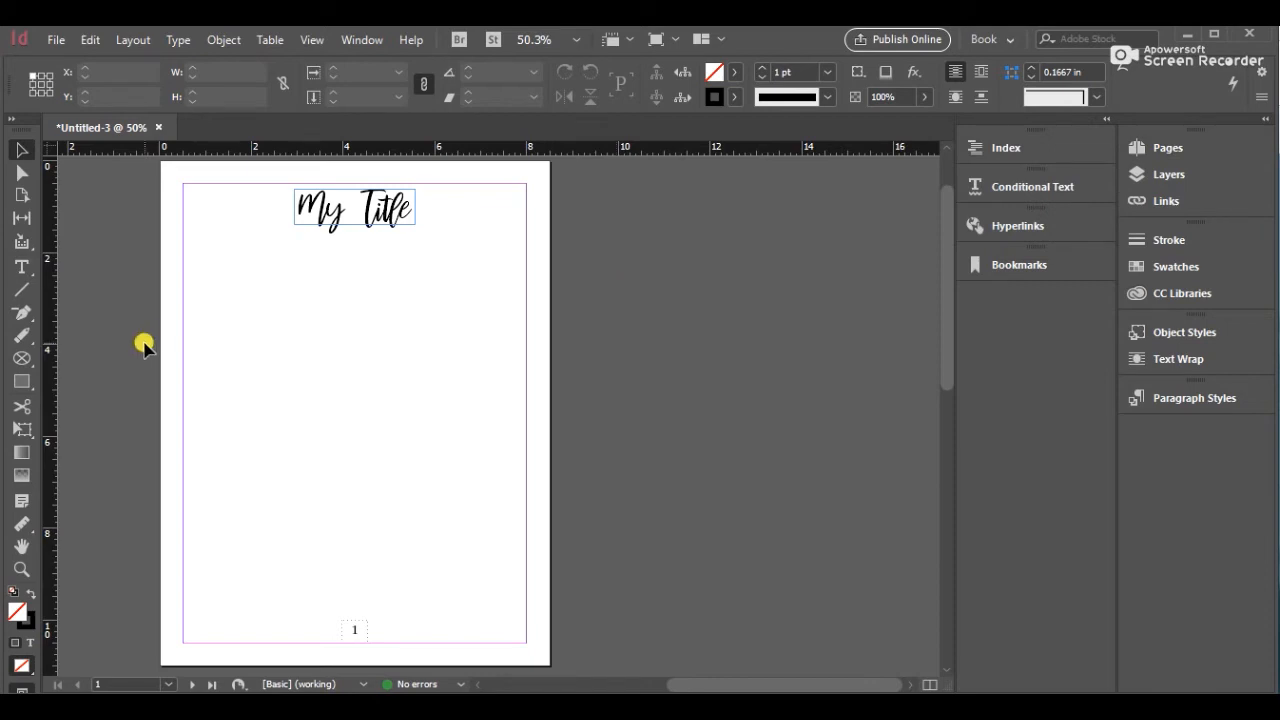
left_click(15, 364)
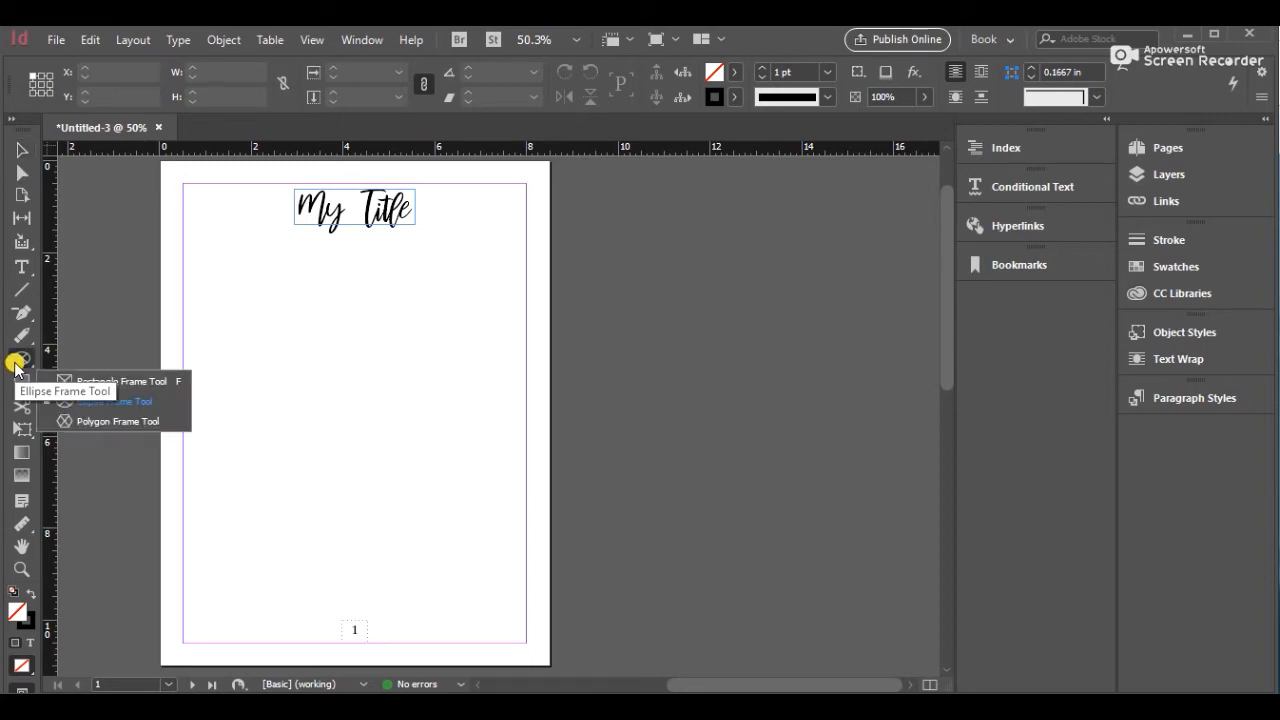
left_click(143, 382)
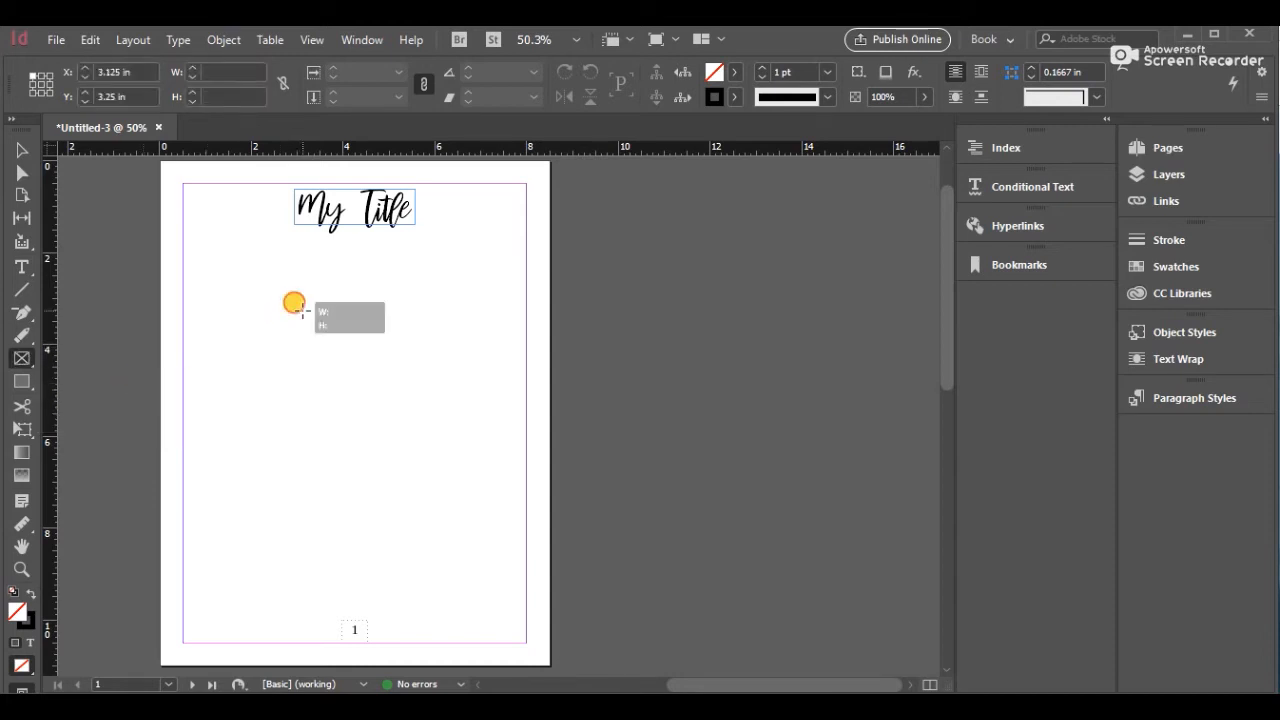
left_click_drag(302, 312, 391, 398)
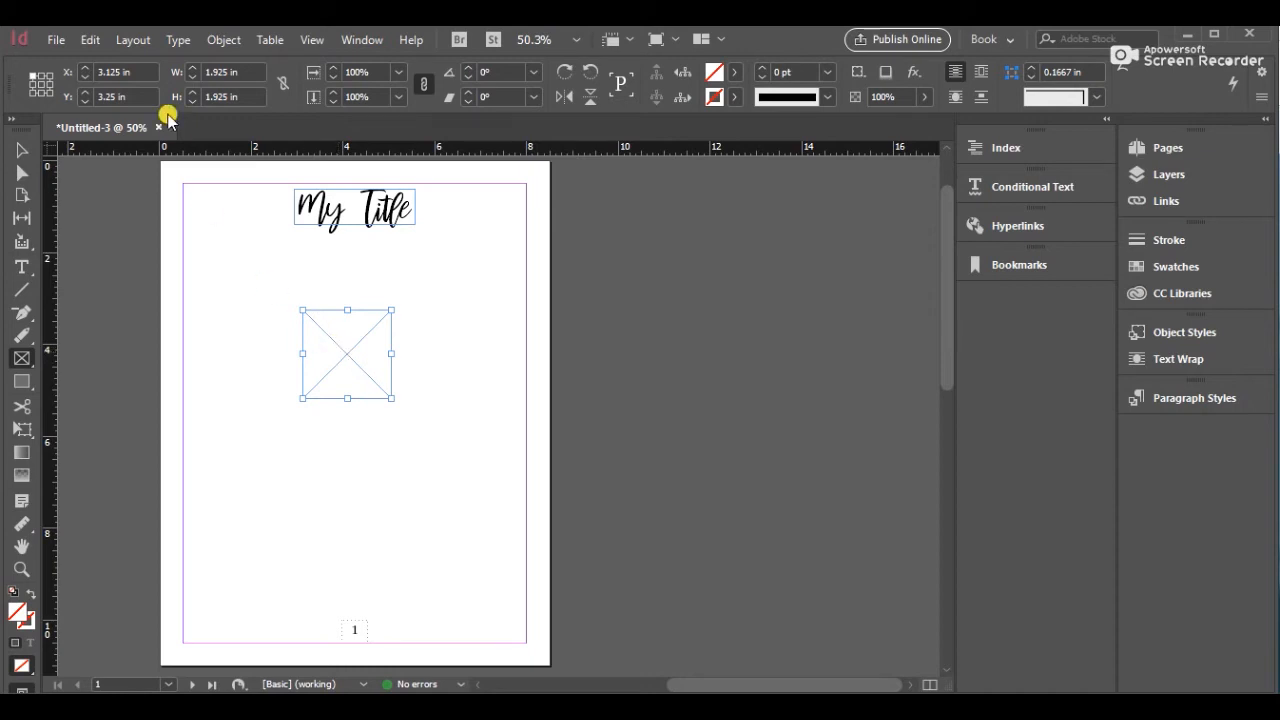
Place the laptop image from the Pictures folder into the selected rectangle frame
left_click(58, 39)
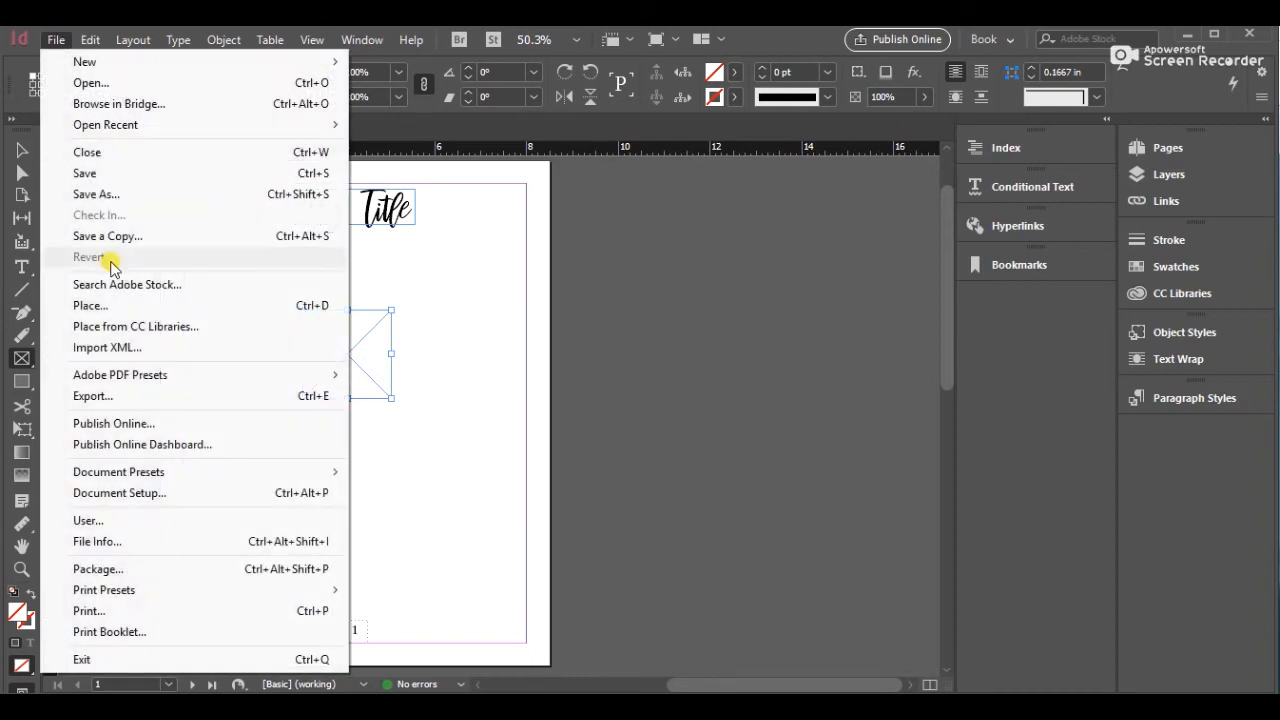
left_click(113, 305)
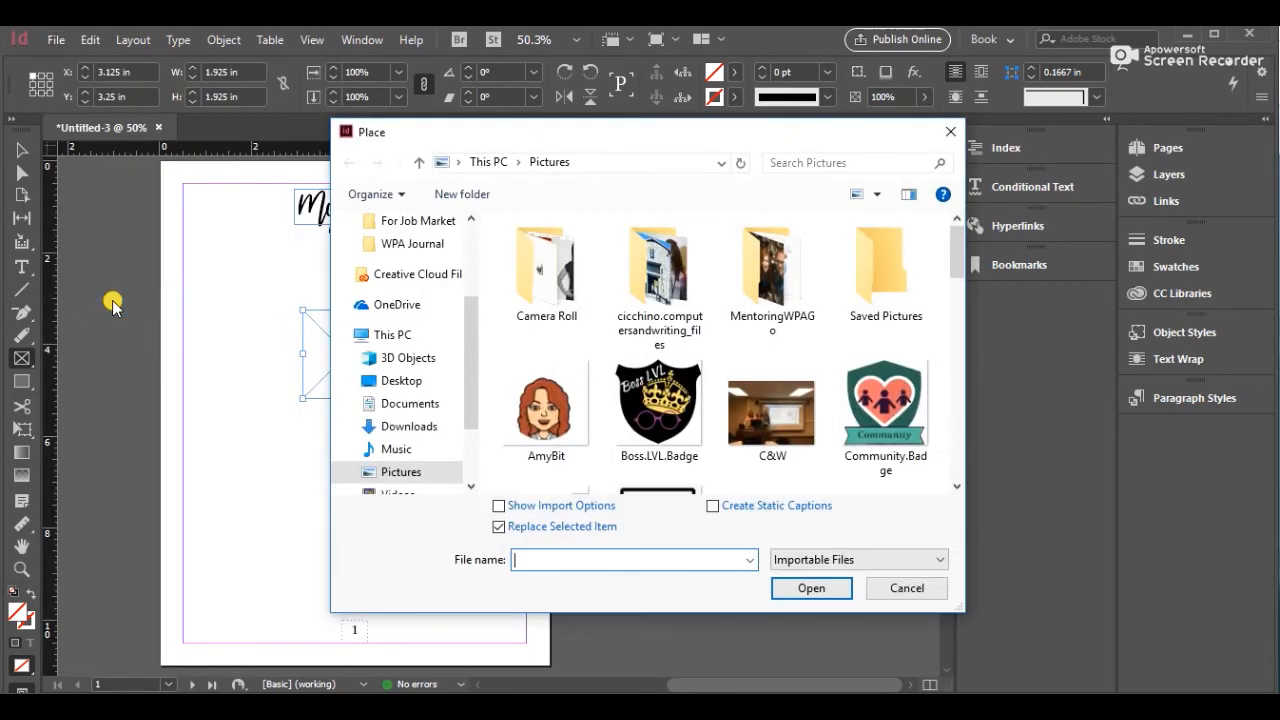
left_click_drag(957, 262, 955, 300)
double_click(634, 372)
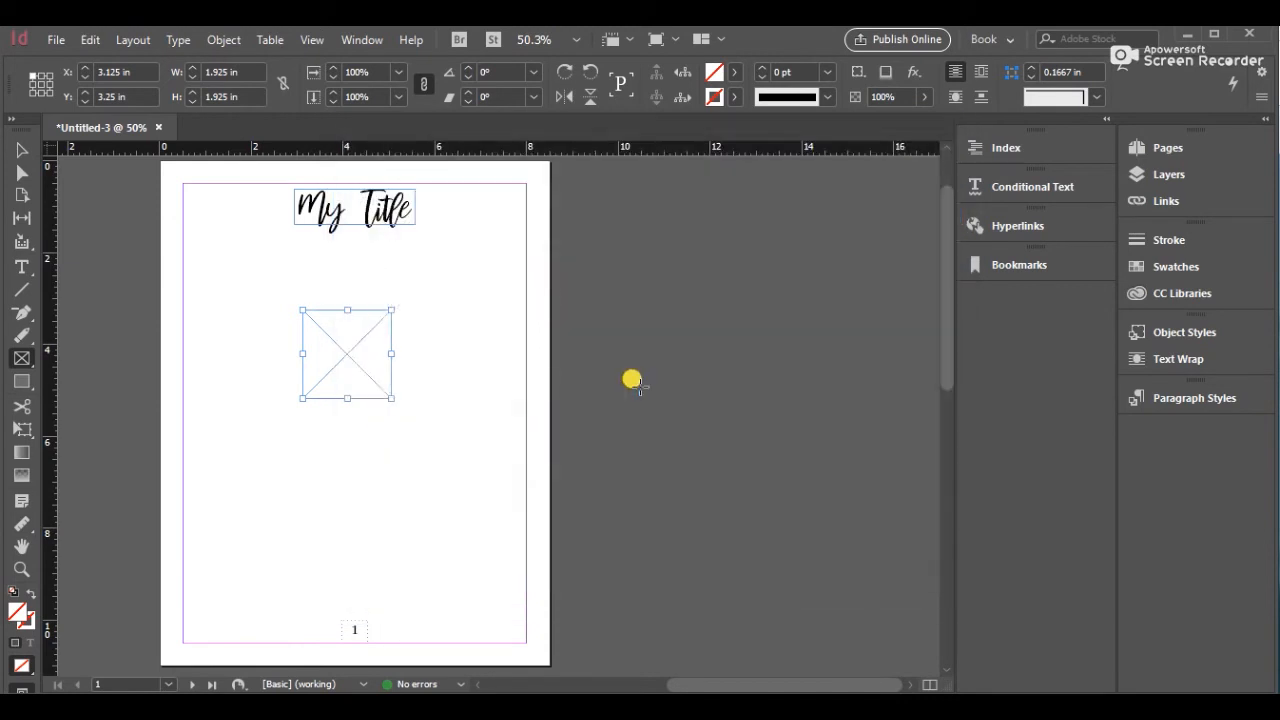
left_click_drag(640, 387, 430, 387)
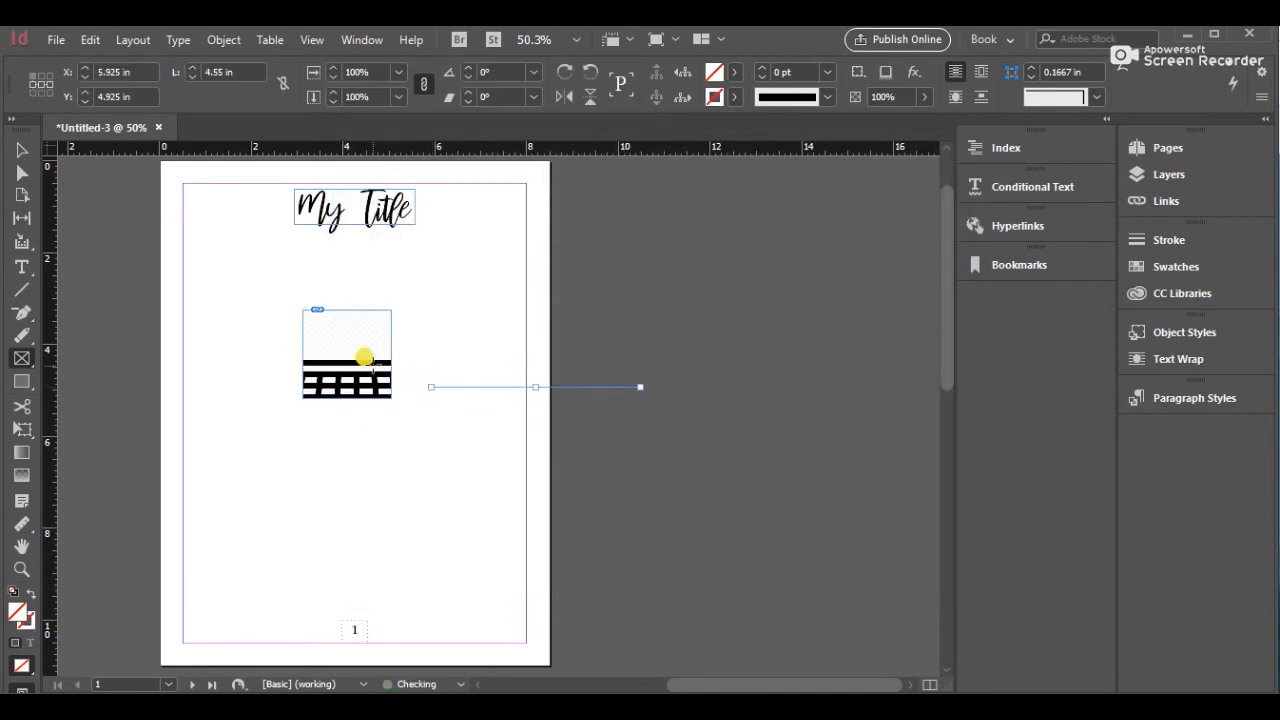
key("ctrl+z")
Fit the laptop image content to its frame
left_click(360, 350)
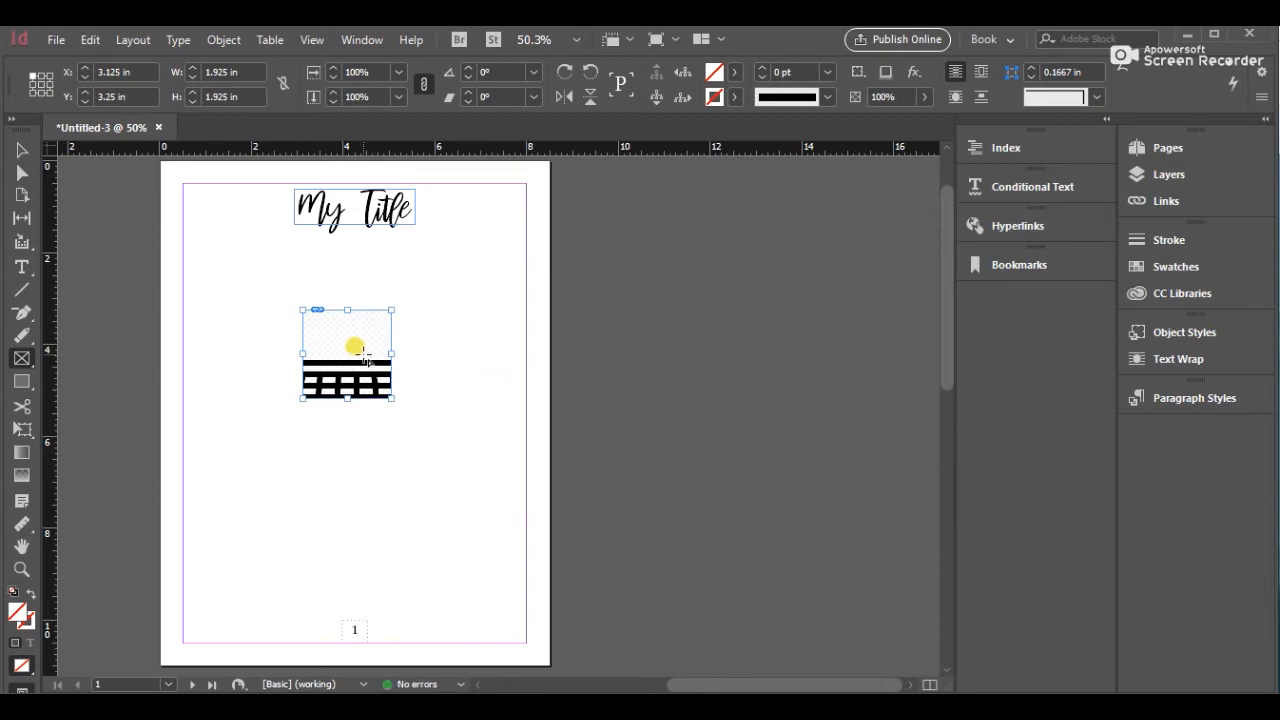
right_click(363, 357)
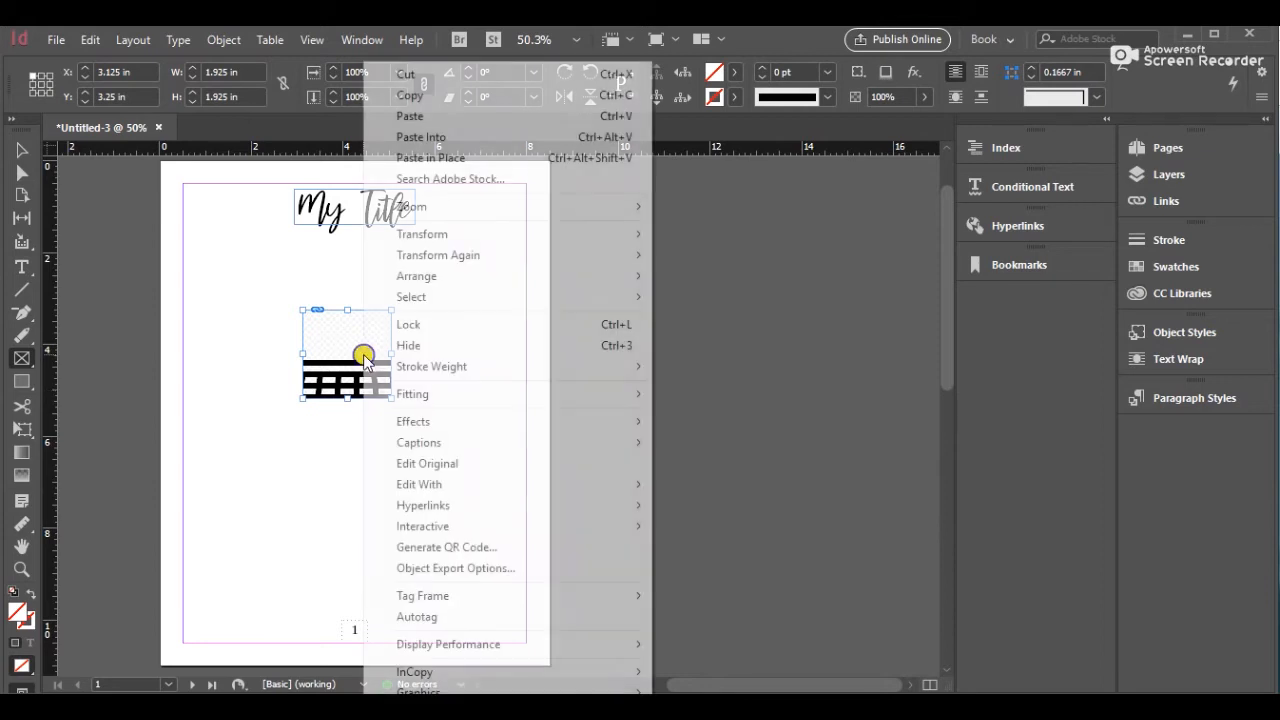
mouse_move(404, 397)
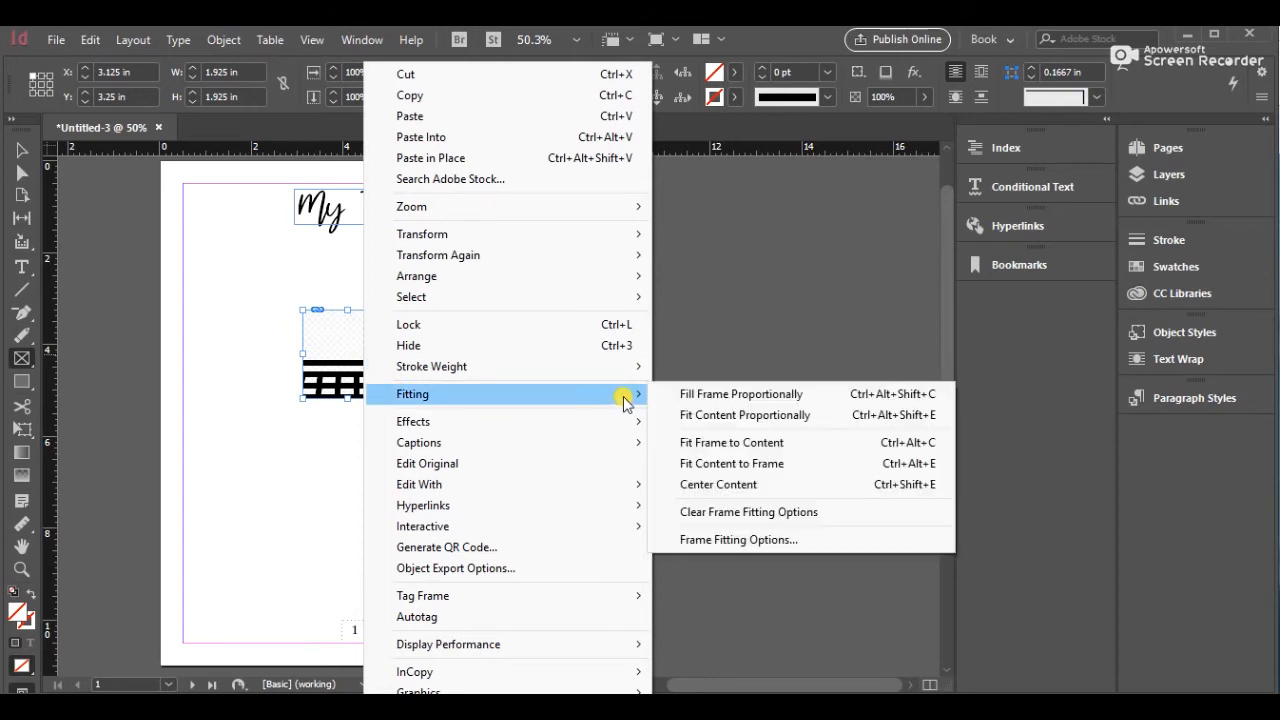
left_click(691, 462)
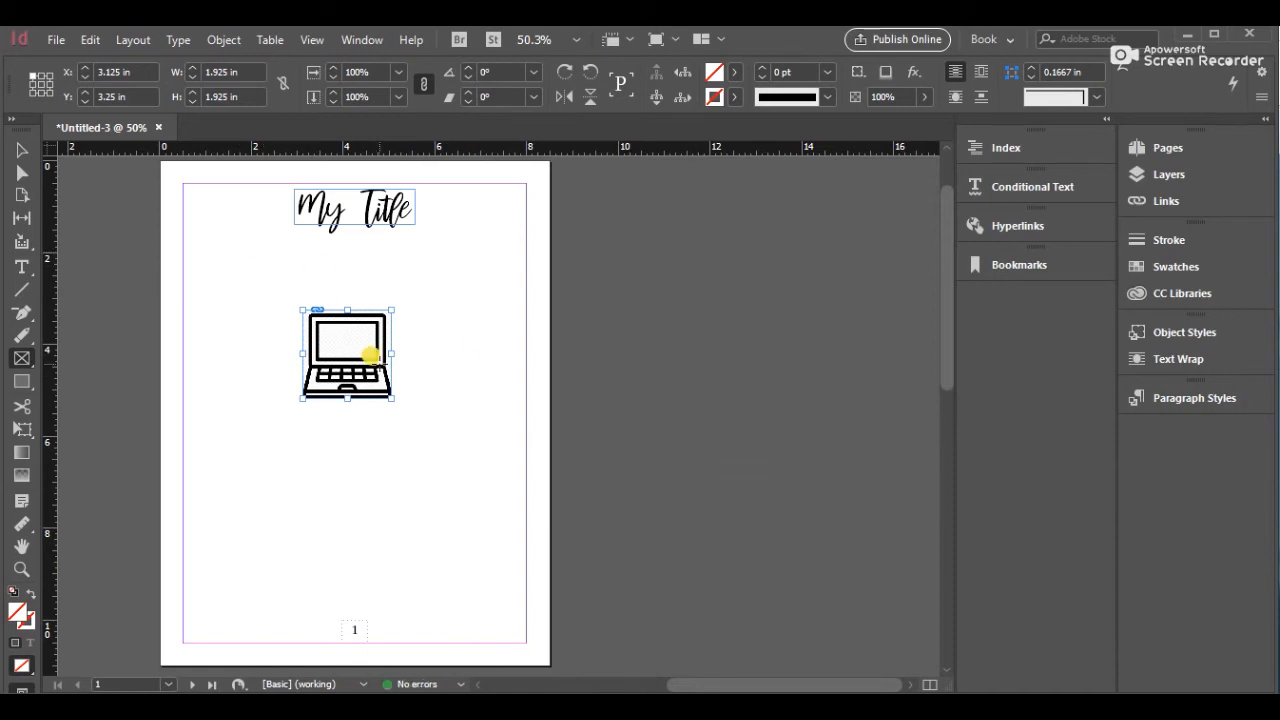
Enlarge the image frame to about 2.2 in by 2.15 in
left_click(21, 153)
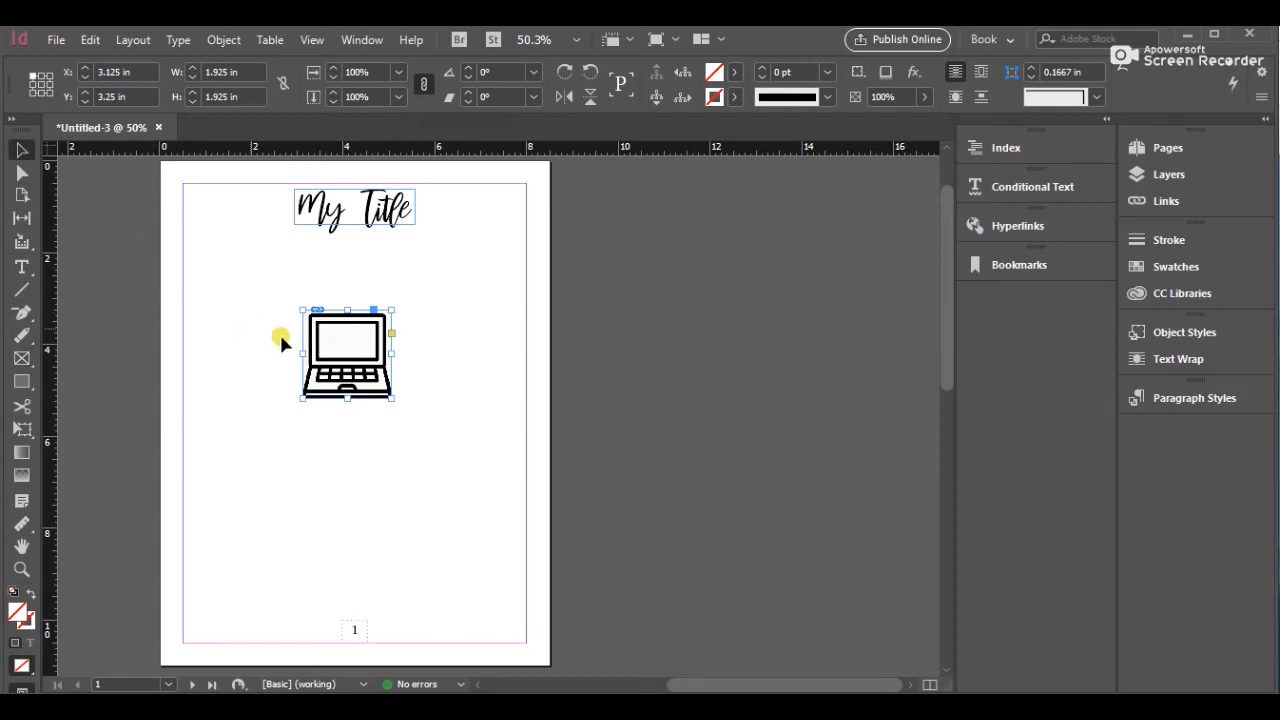
left_click(330, 356)
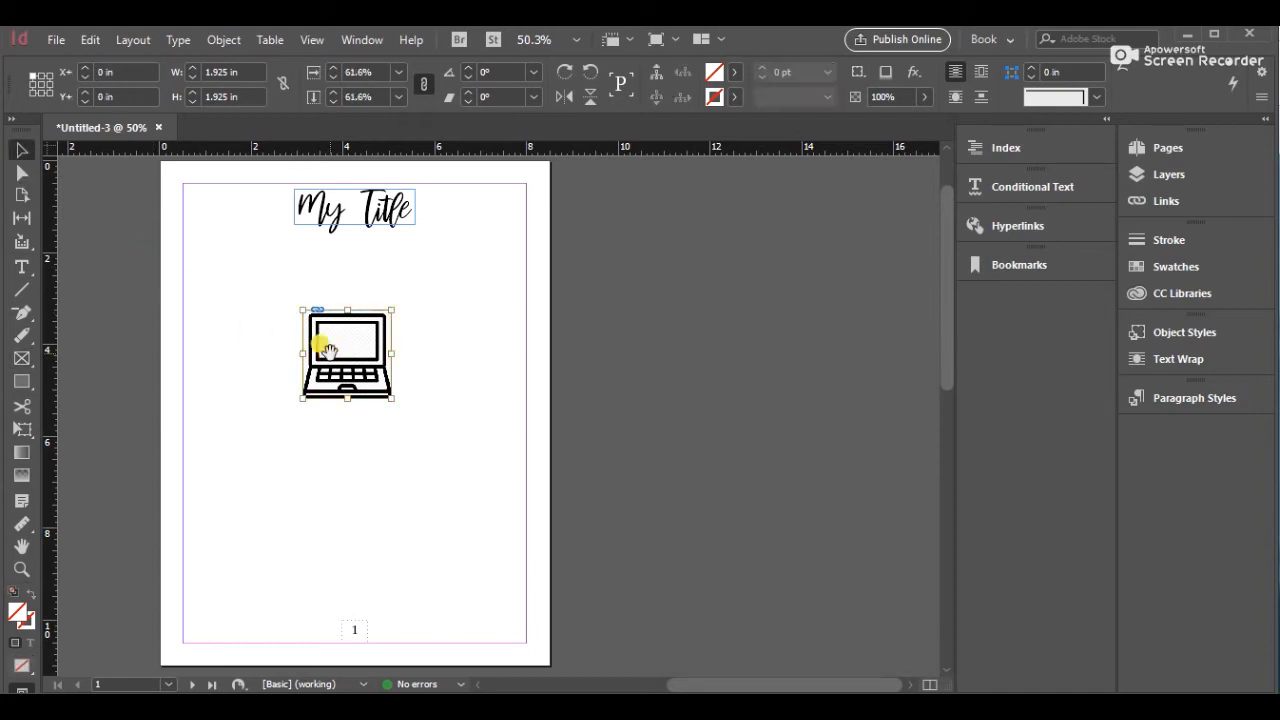
left_click(340, 461)
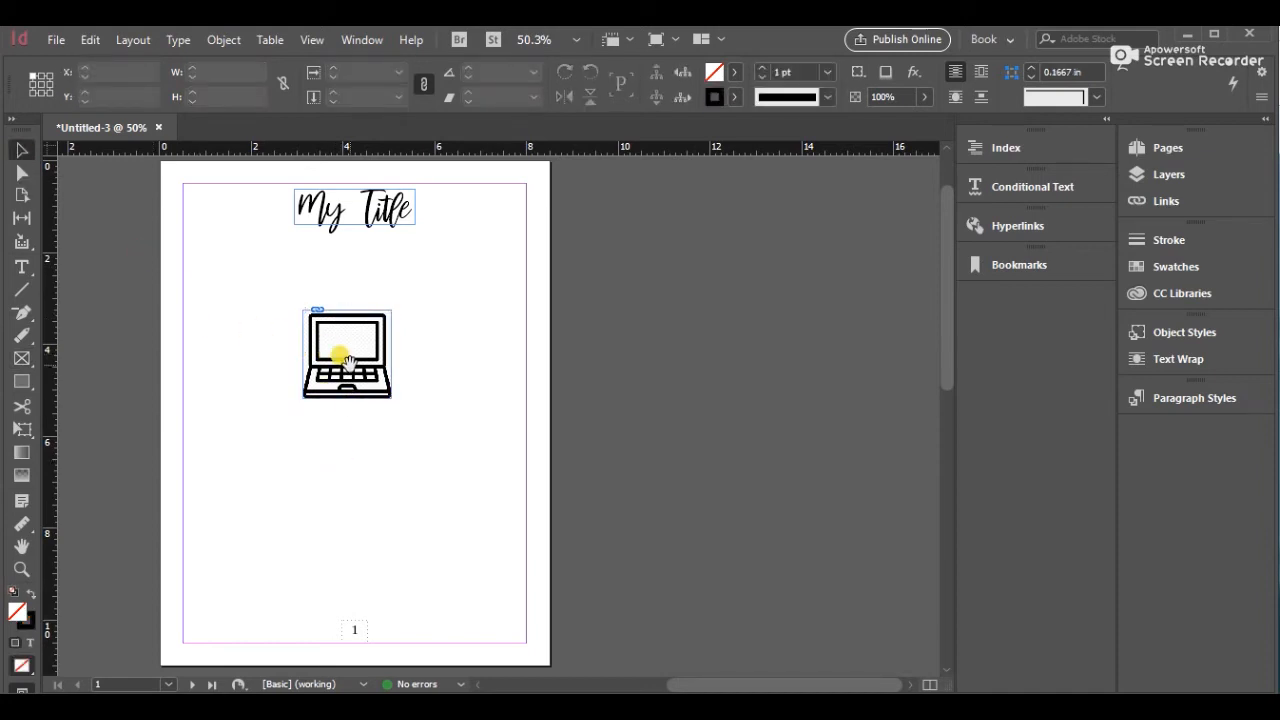
left_click(355, 360)
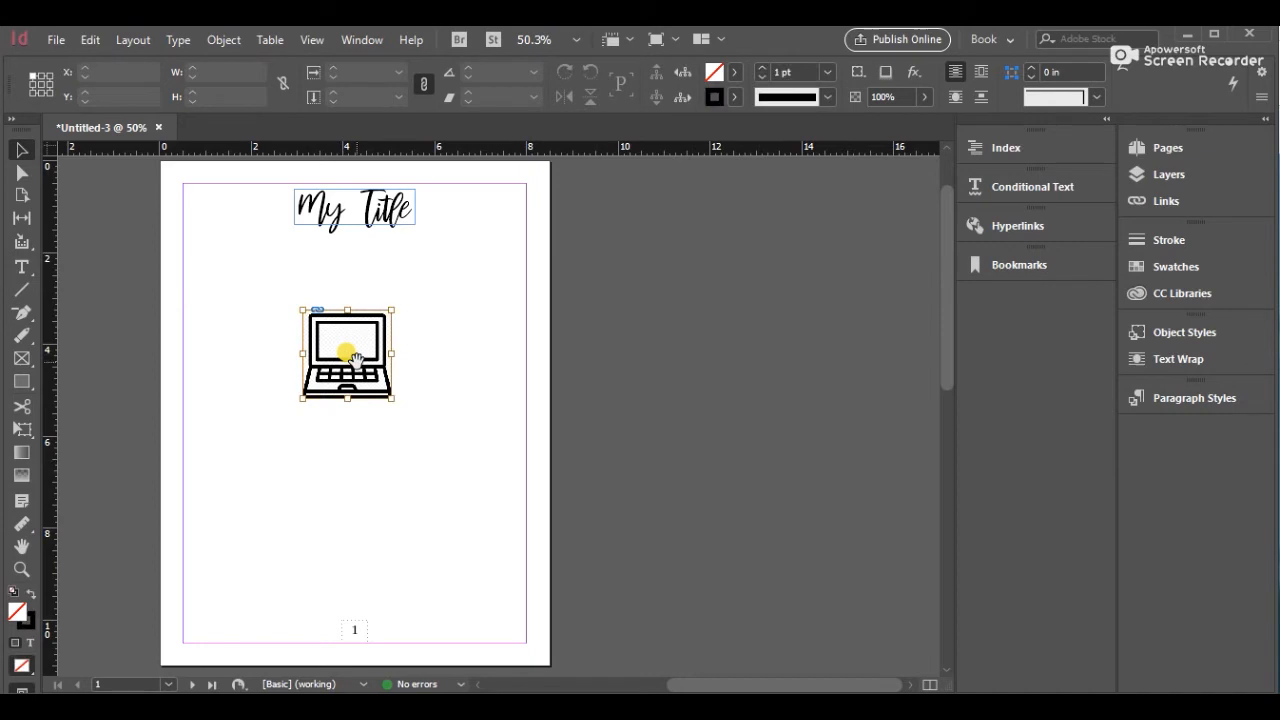
left_click(387, 415)
left_click(386, 398)
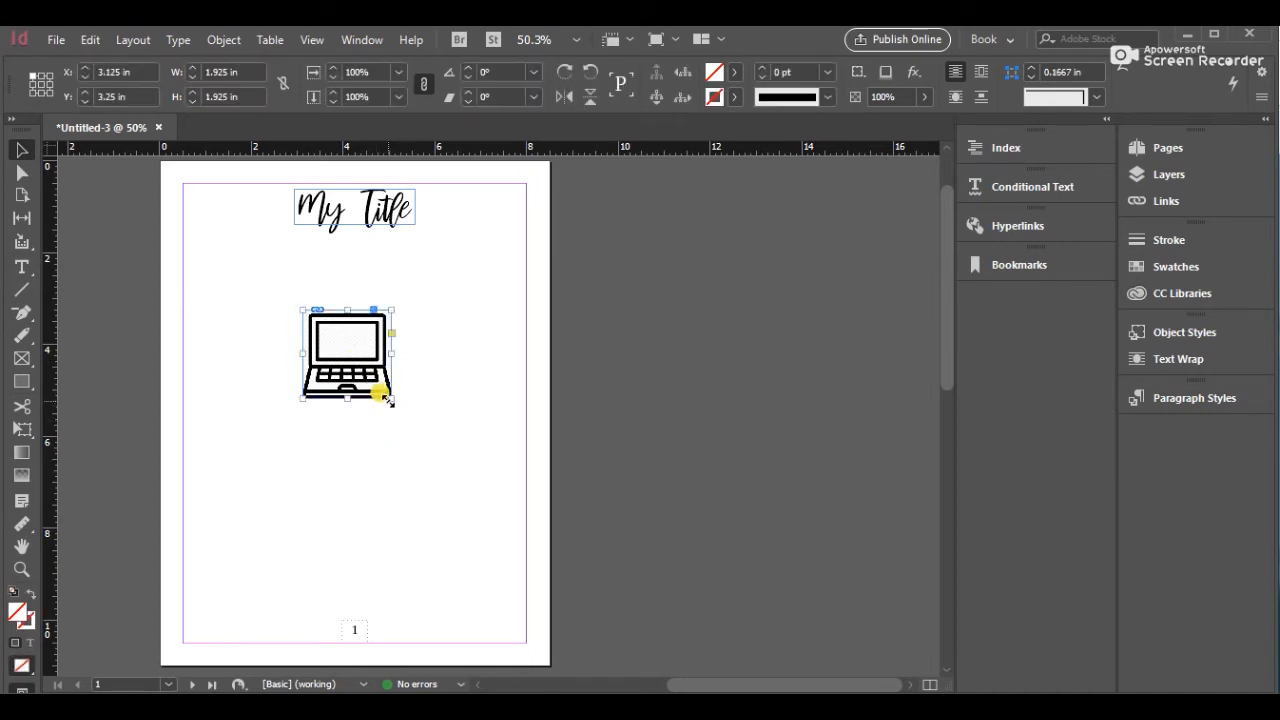
left_click_drag(391, 396, 403, 407)
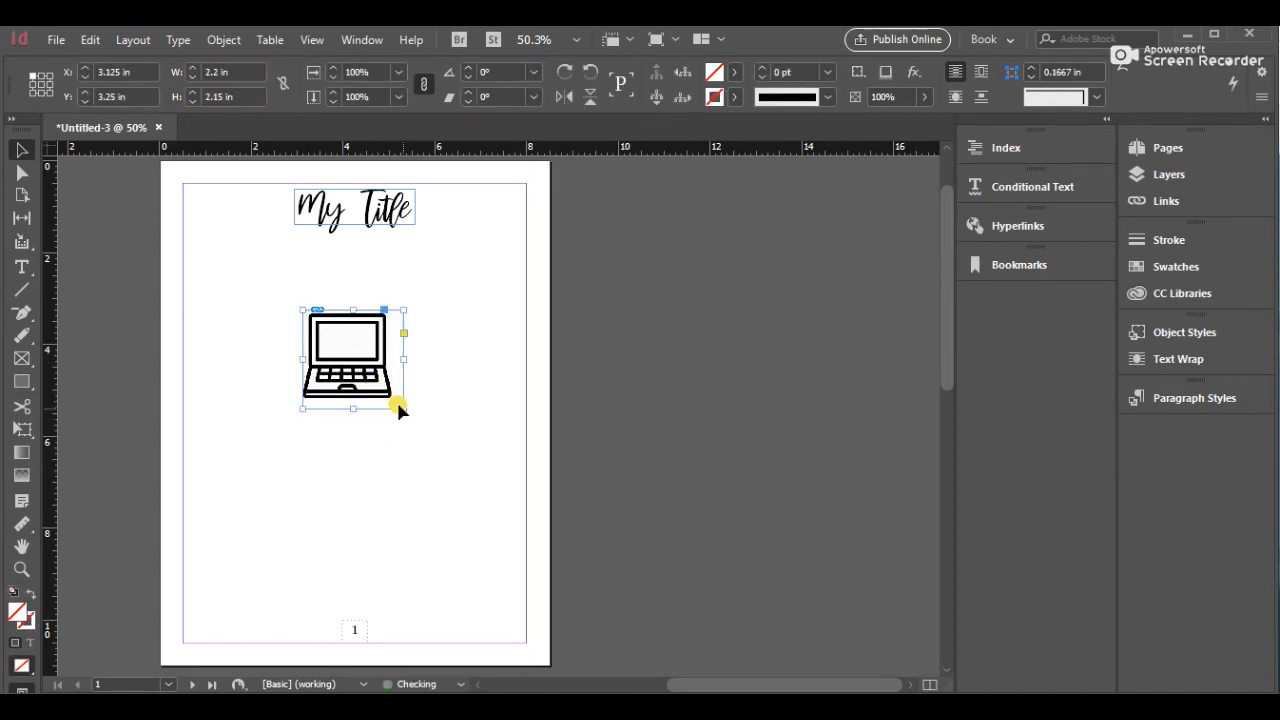
Move the laptop image lower on the page, to about X 2.925 in and Y 4.425 in
left_click(350, 352)
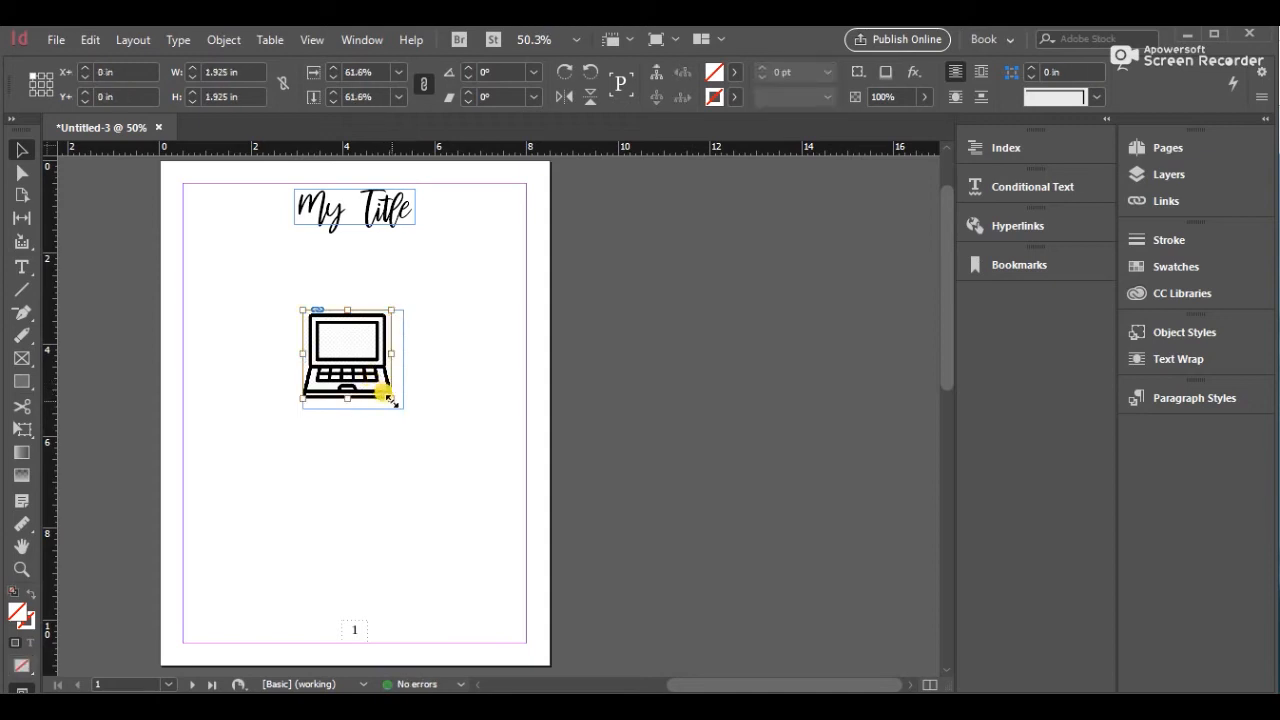
left_click_drag(388, 397, 377, 427)
left_click(411, 460)
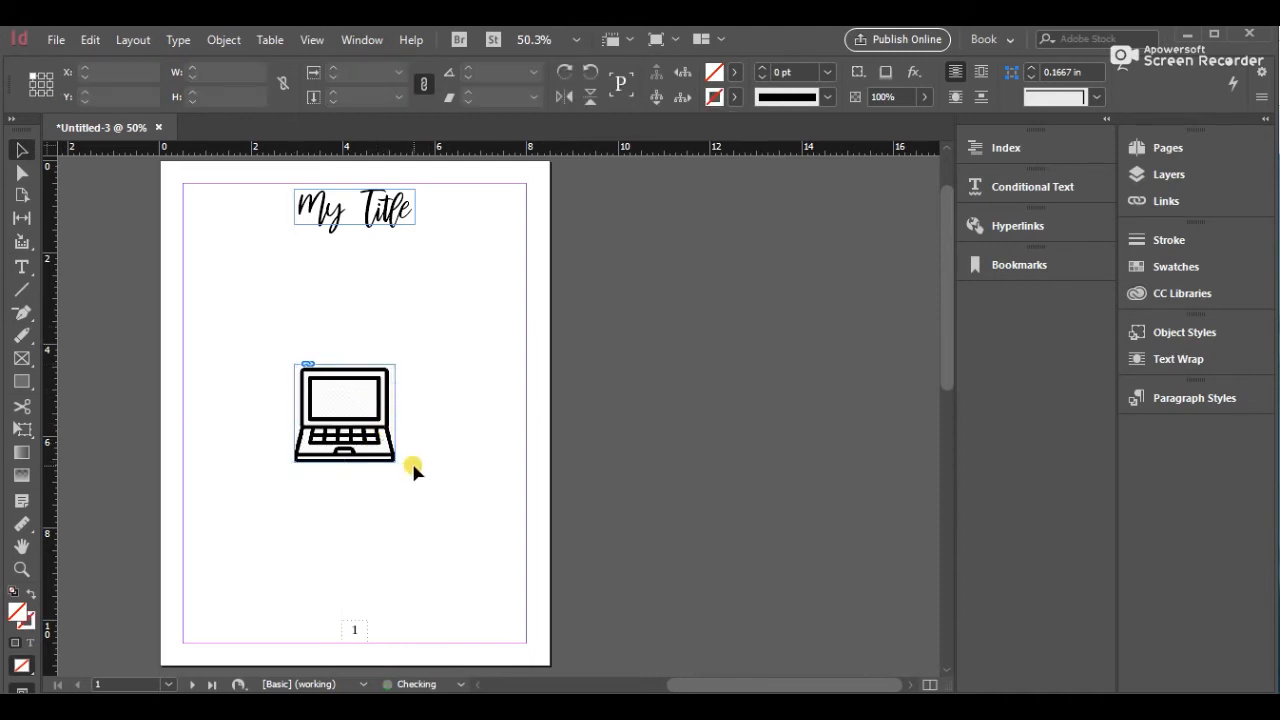
left_click(381, 436)
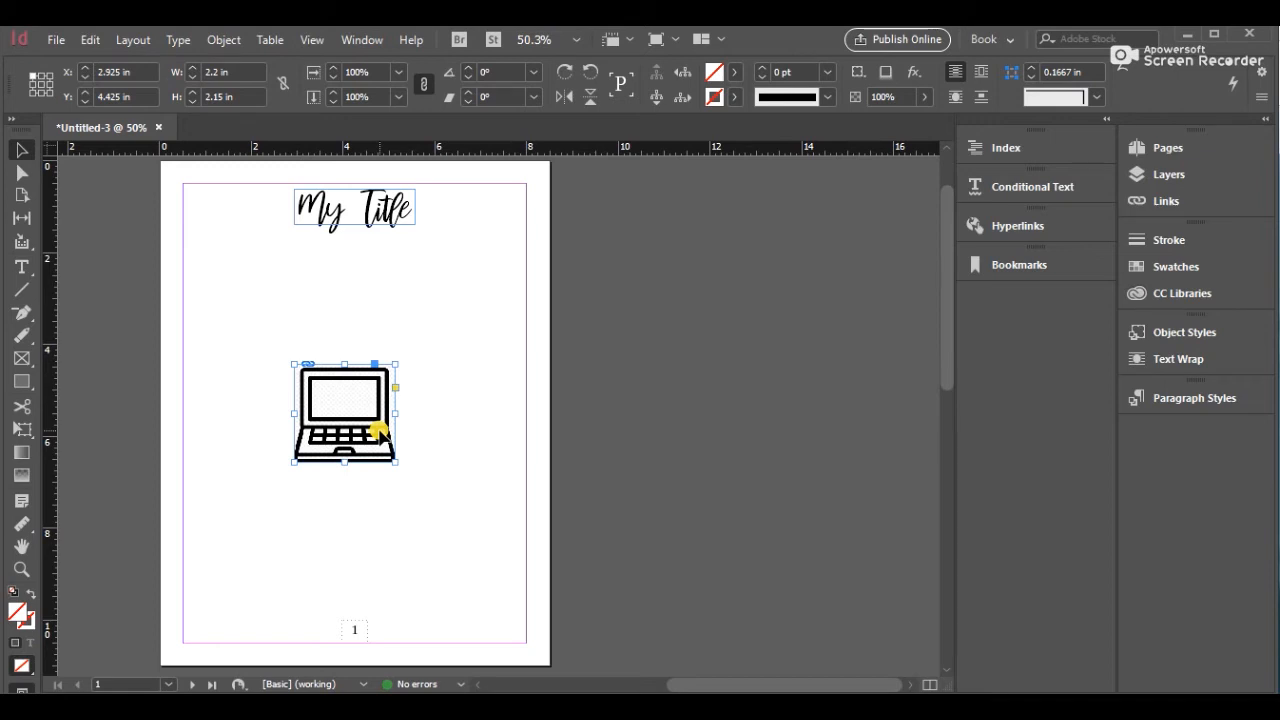
Add custom alt text "A cartoonish style laptop computer" to the laptop image through its object export options
left_click(223, 40)
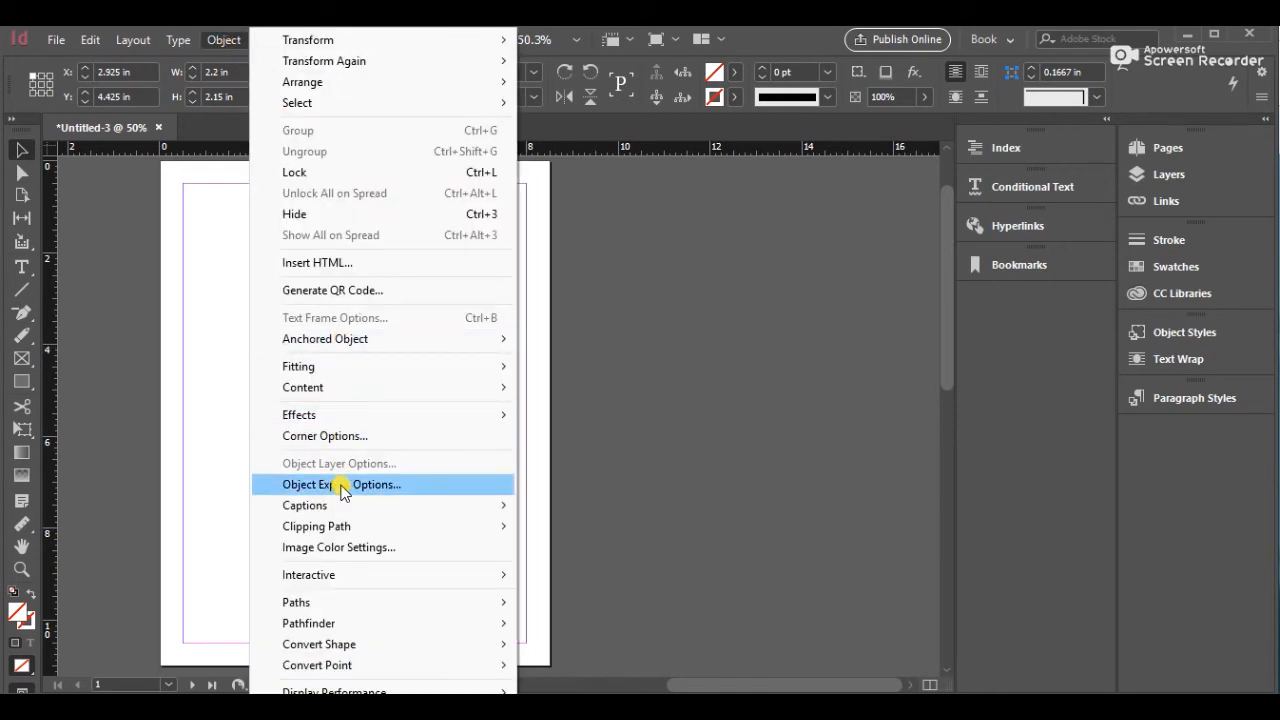
mouse_move(340, 507)
left_click(340, 486)
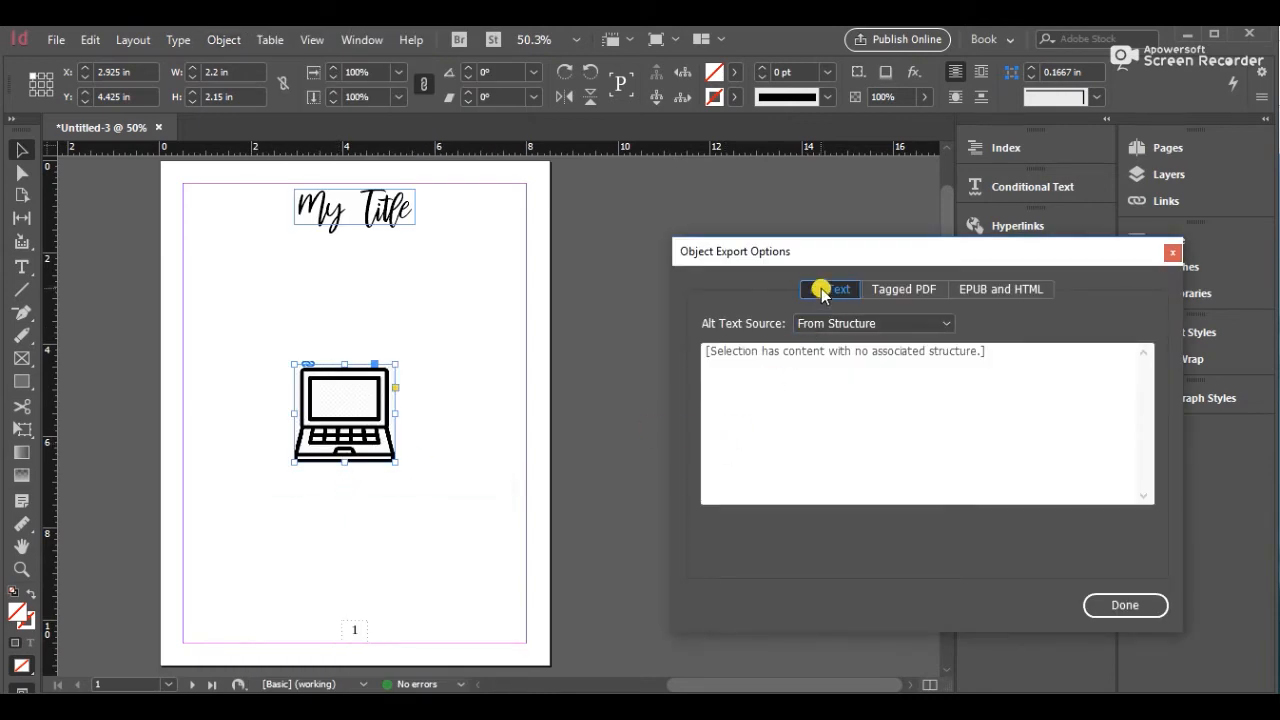
left_click(814, 322)
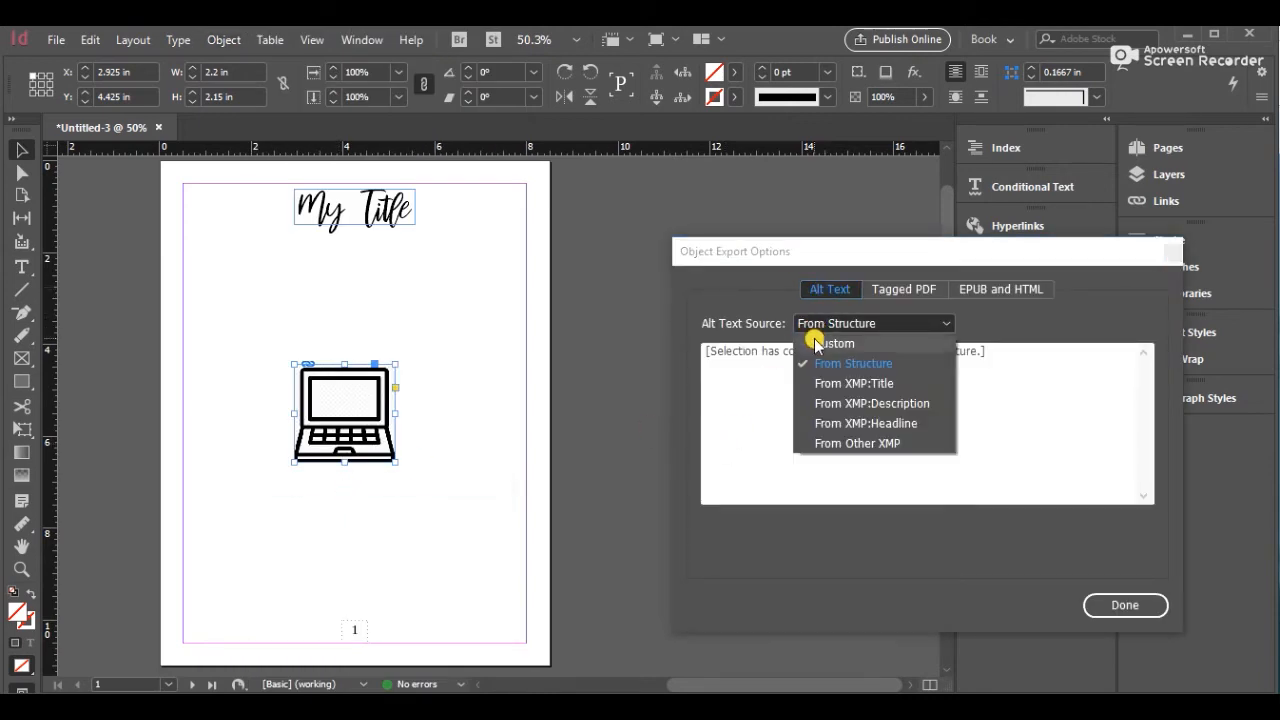
left_click(815, 341)
left_click(807, 351)
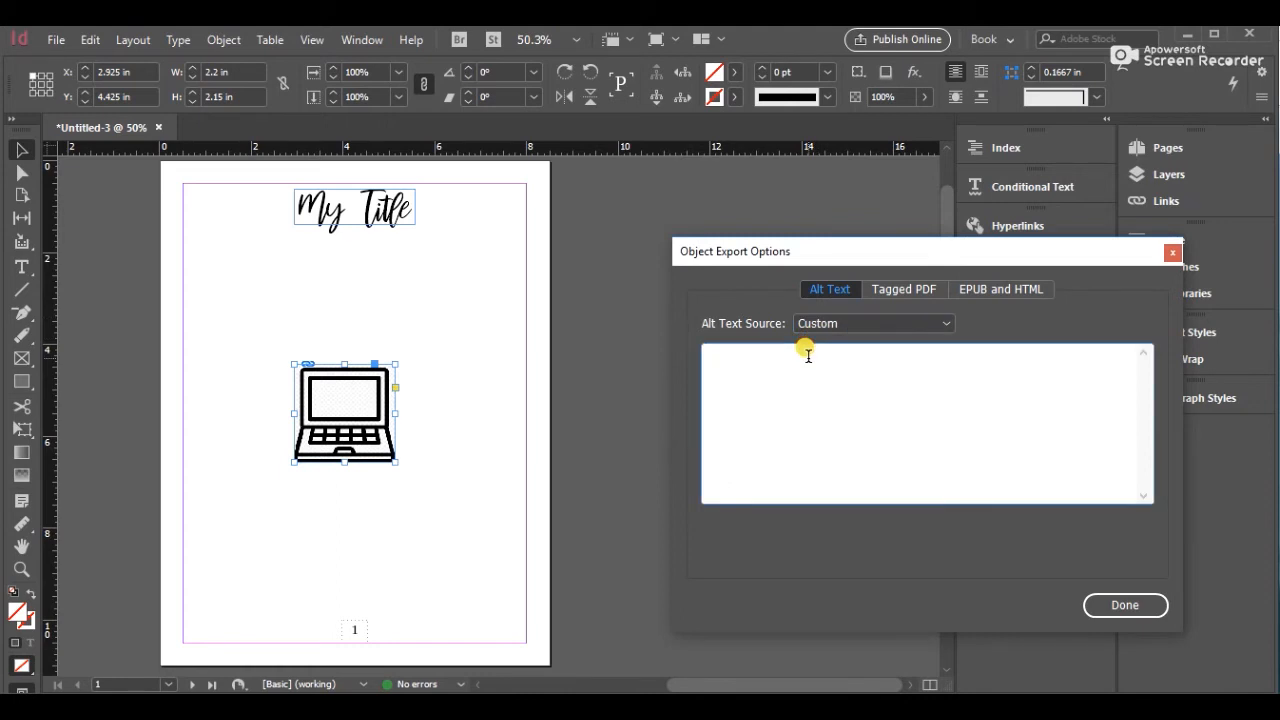
type("A c")
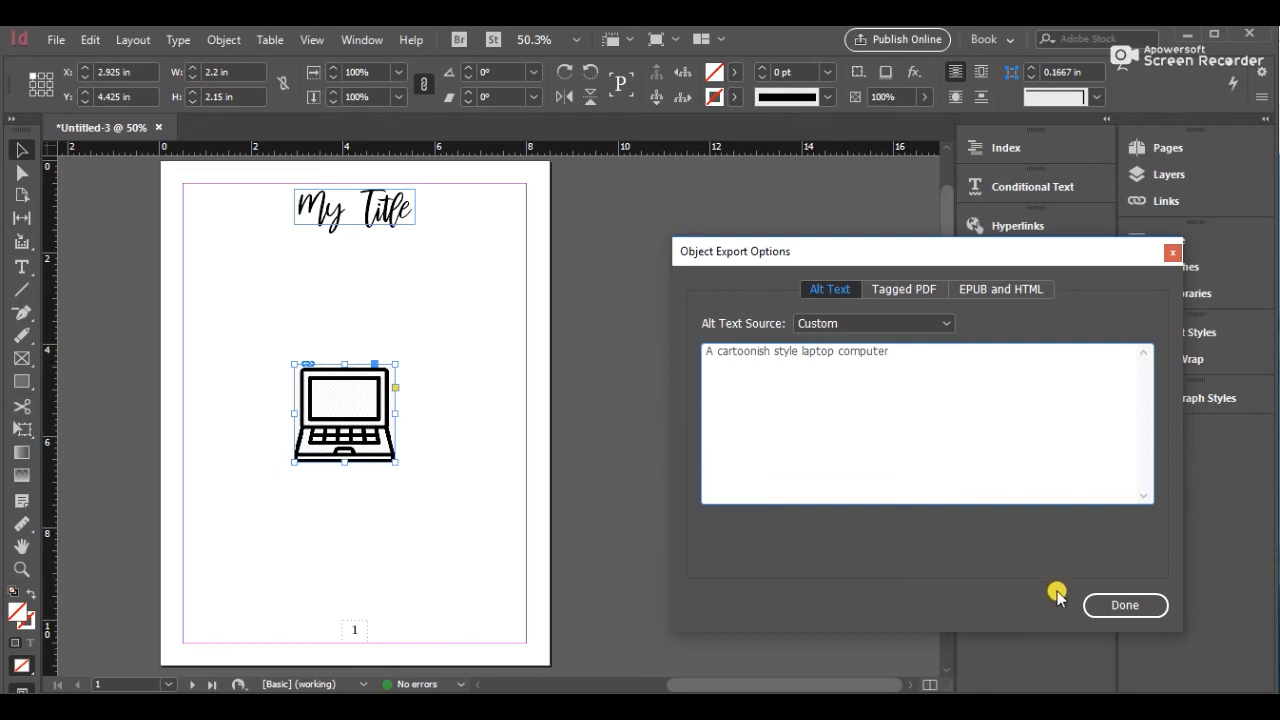
left_click(1098, 612)
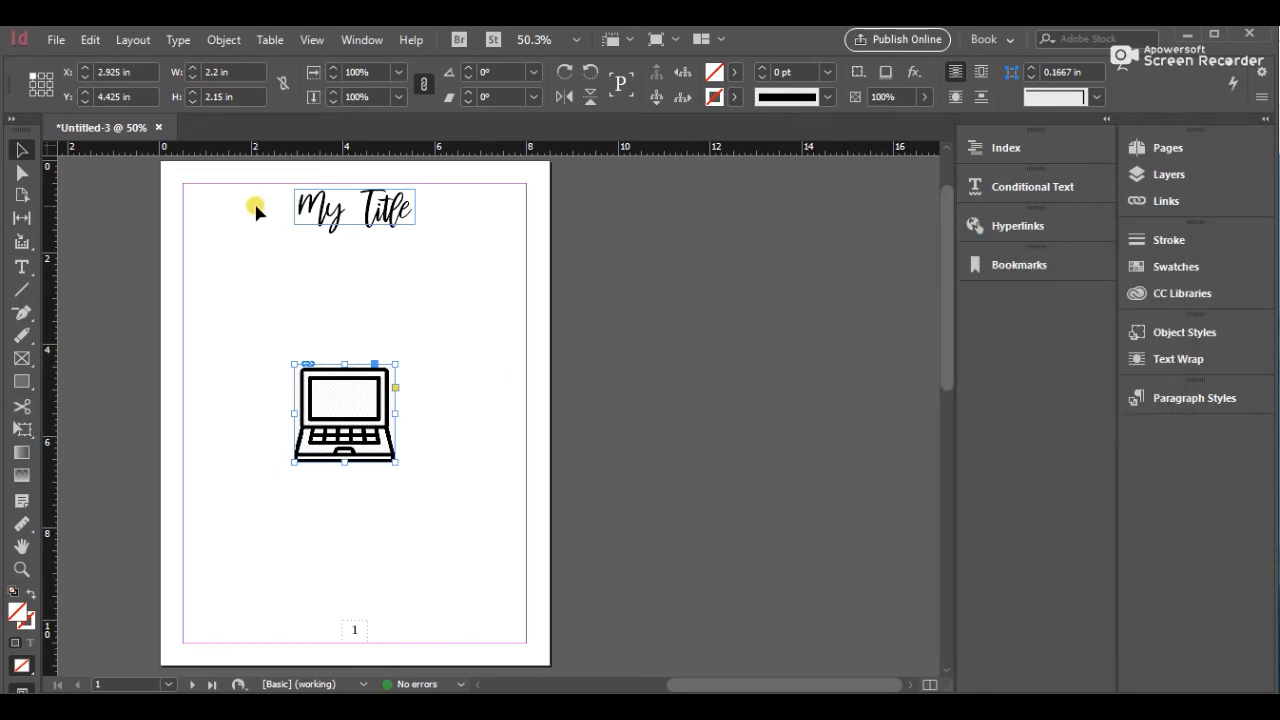
Draw a text frame down the left half of the page below the title and fill it with placeholder text
left_click(455, 409)
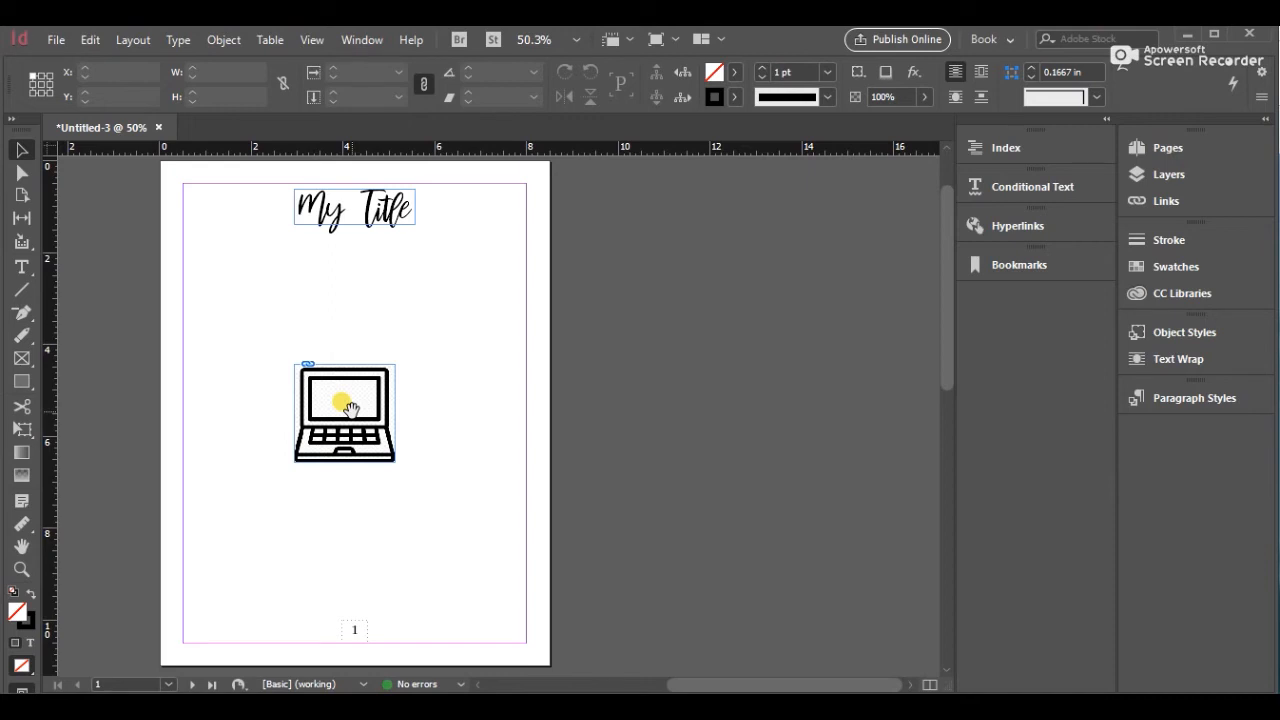
left_click(22, 267)
mouse_move(186, 231)
left_mouse_down()
mouse_move(249, 289)
mouse_move(329, 443)
mouse_move(349, 637)
left_mouse_up()
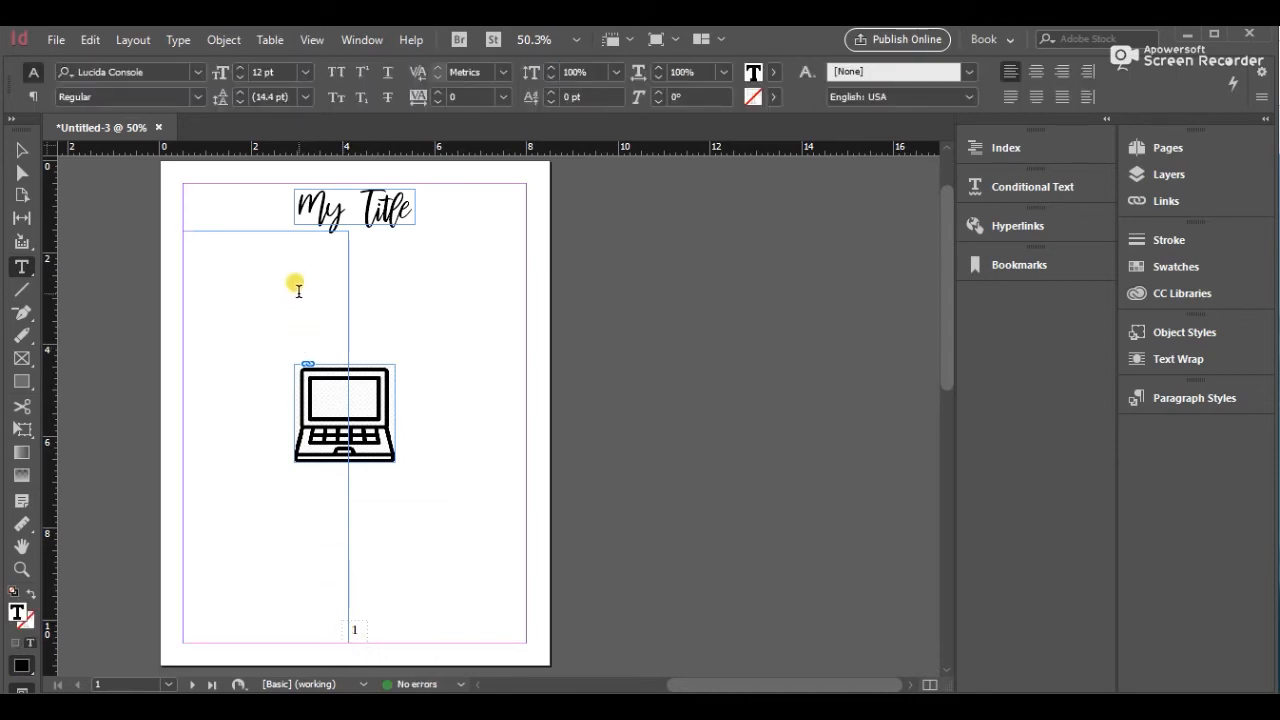
right_click(298, 290)
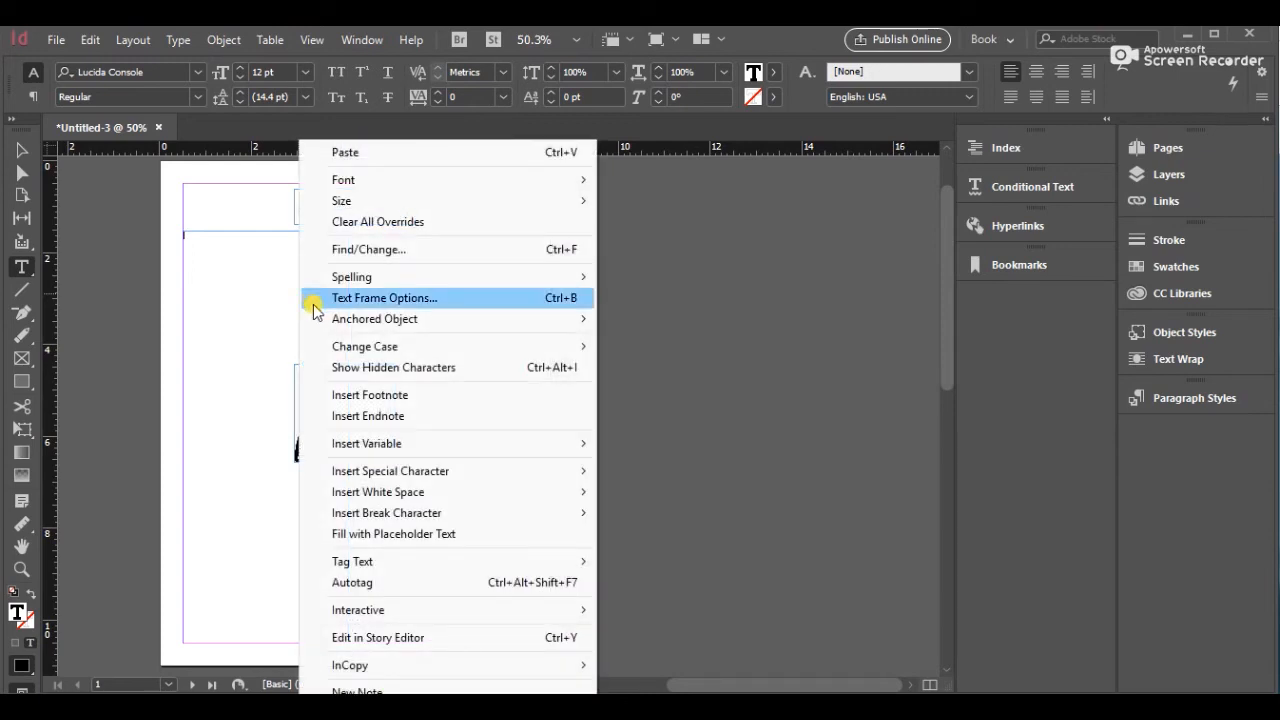
left_click(355, 535)
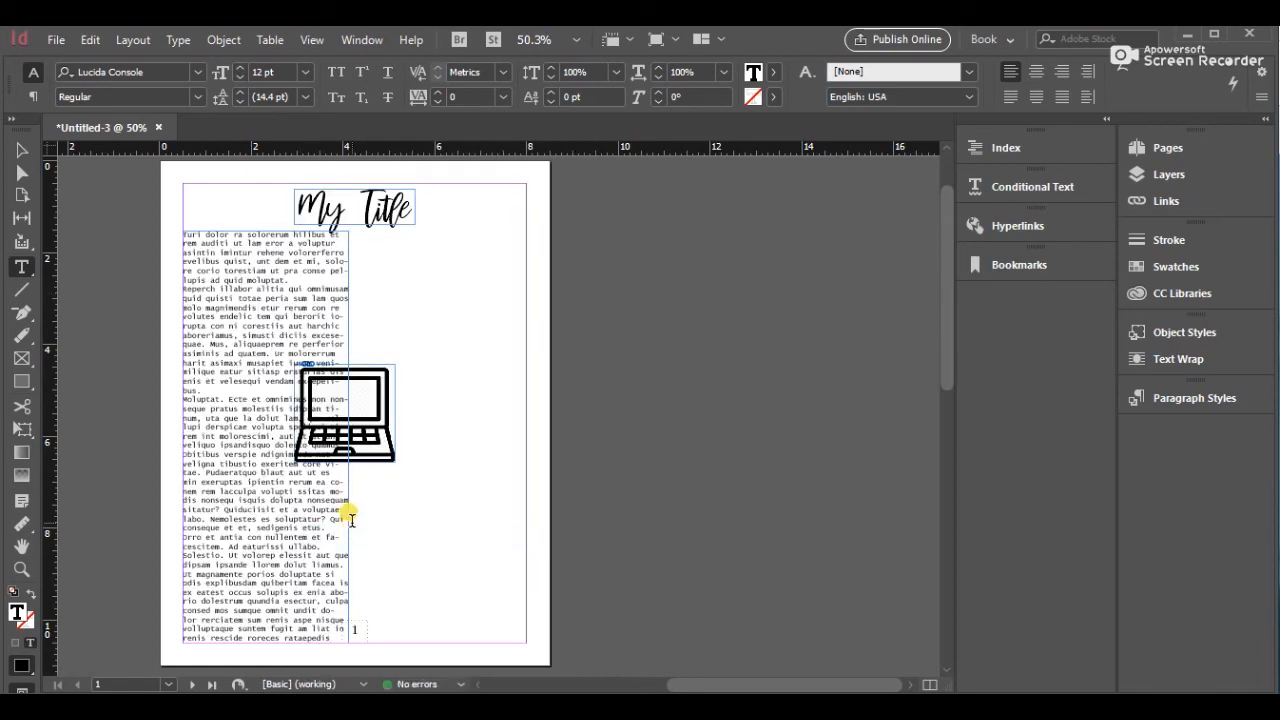
Select all the placeholder text and change its font to Sitka
key("ctrl+a")
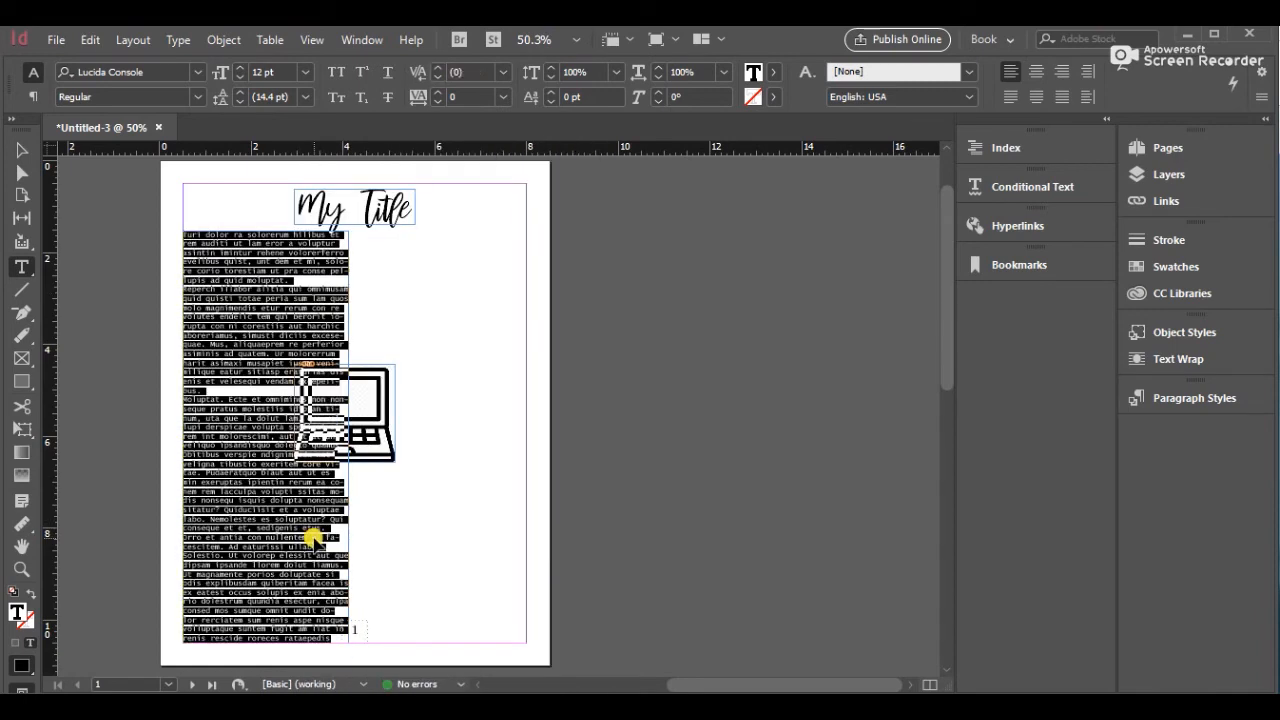
left_click(199, 72)
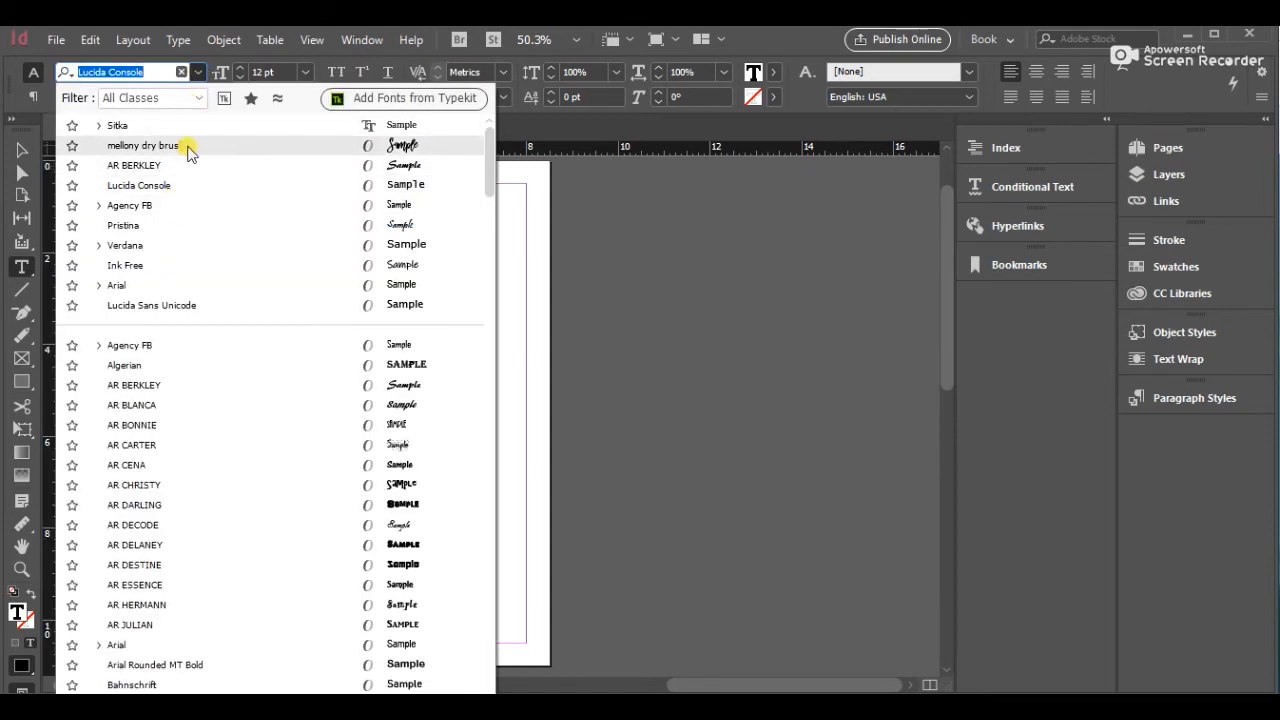
left_click(190, 125)
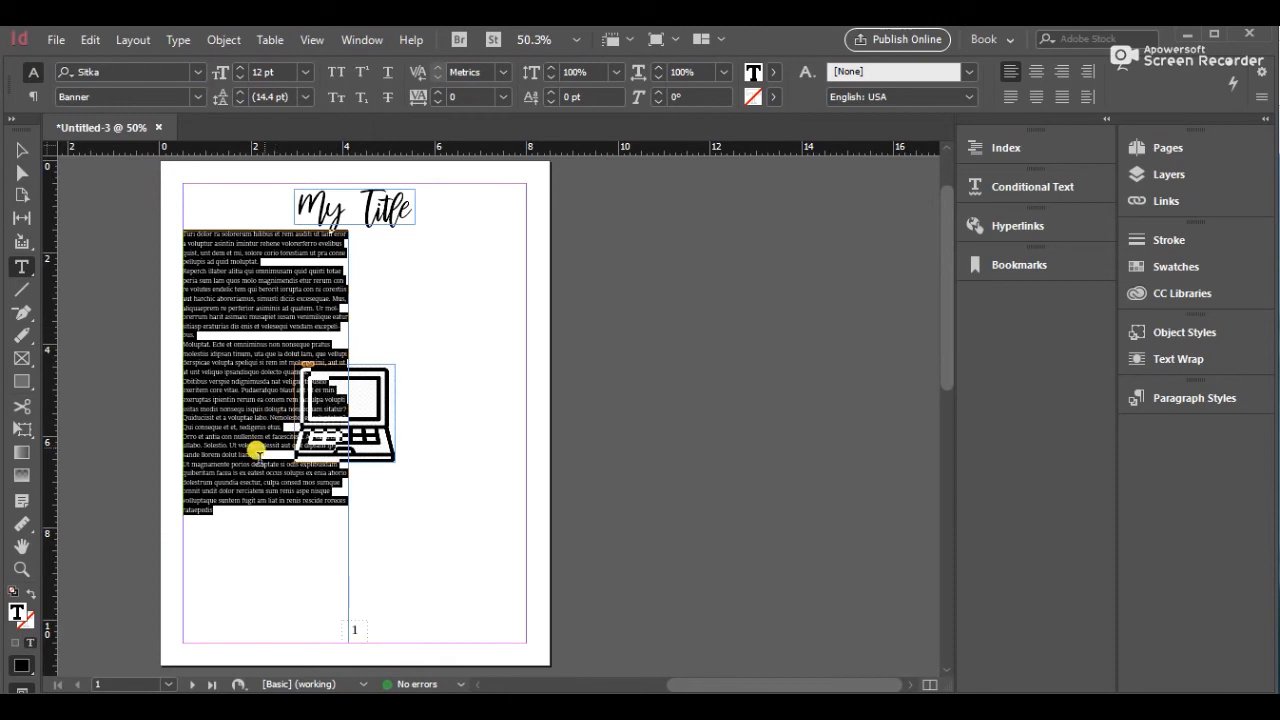
Fill the remaining space in the text frame with more placeholder text
left_click(248, 470)
right_click(241, 518)
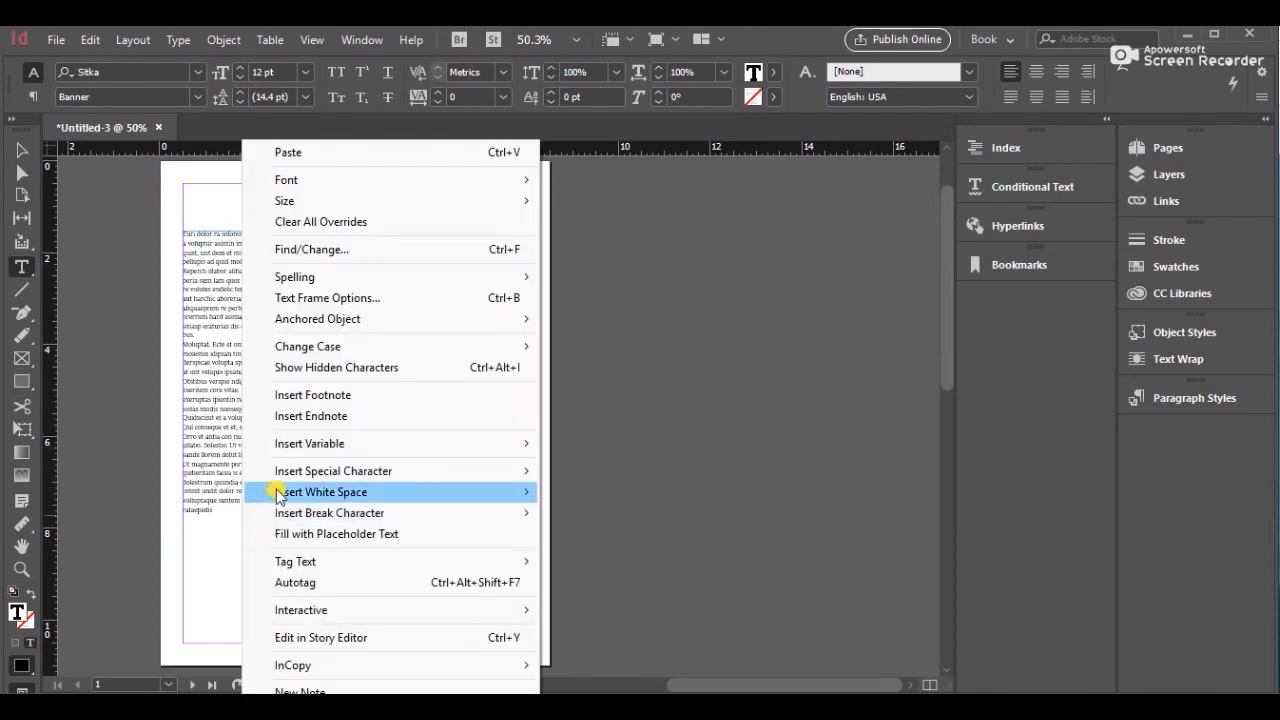
left_click(275, 532)
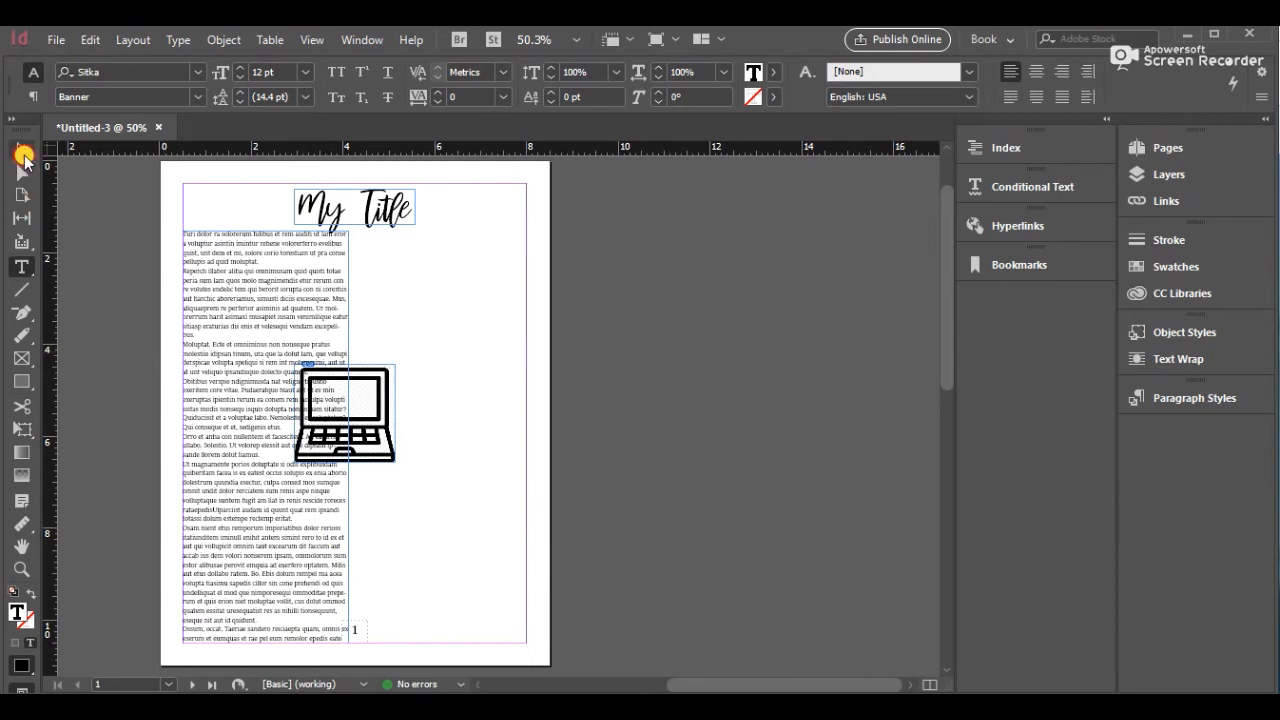
Paste a copy of the text frame and move it into the right column
left_click(21, 151)
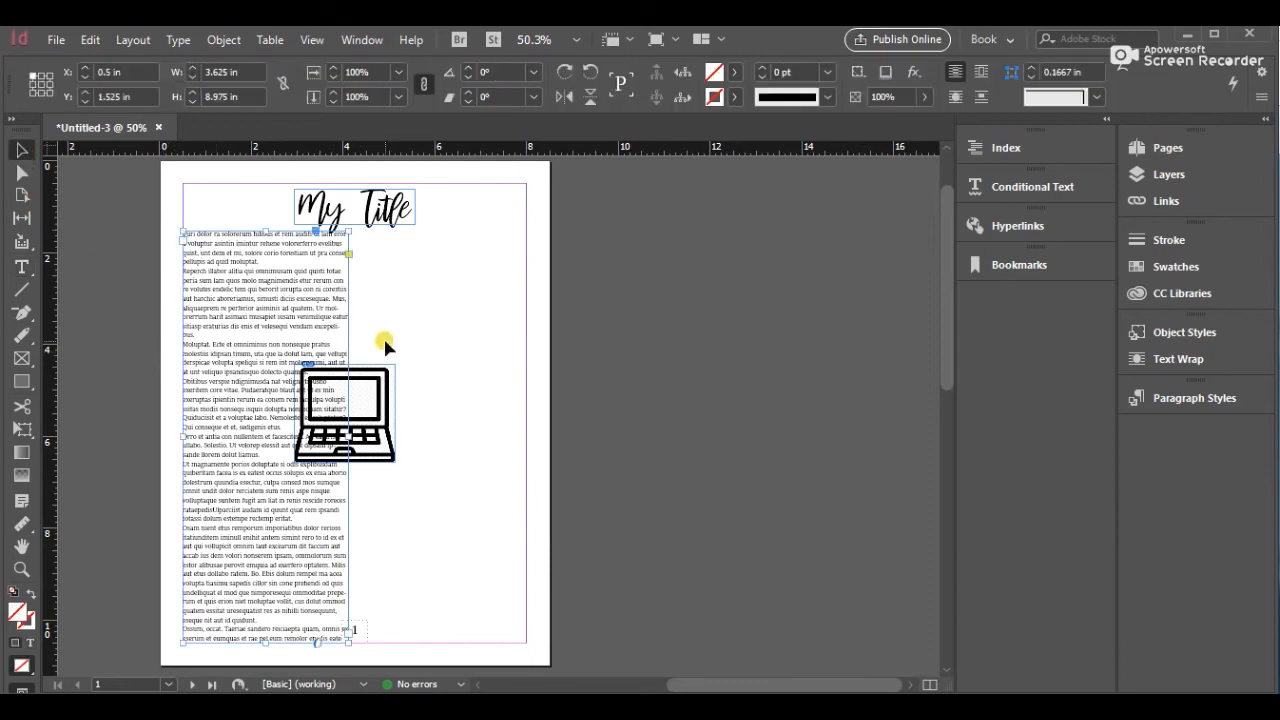
key("ctrl+equal")
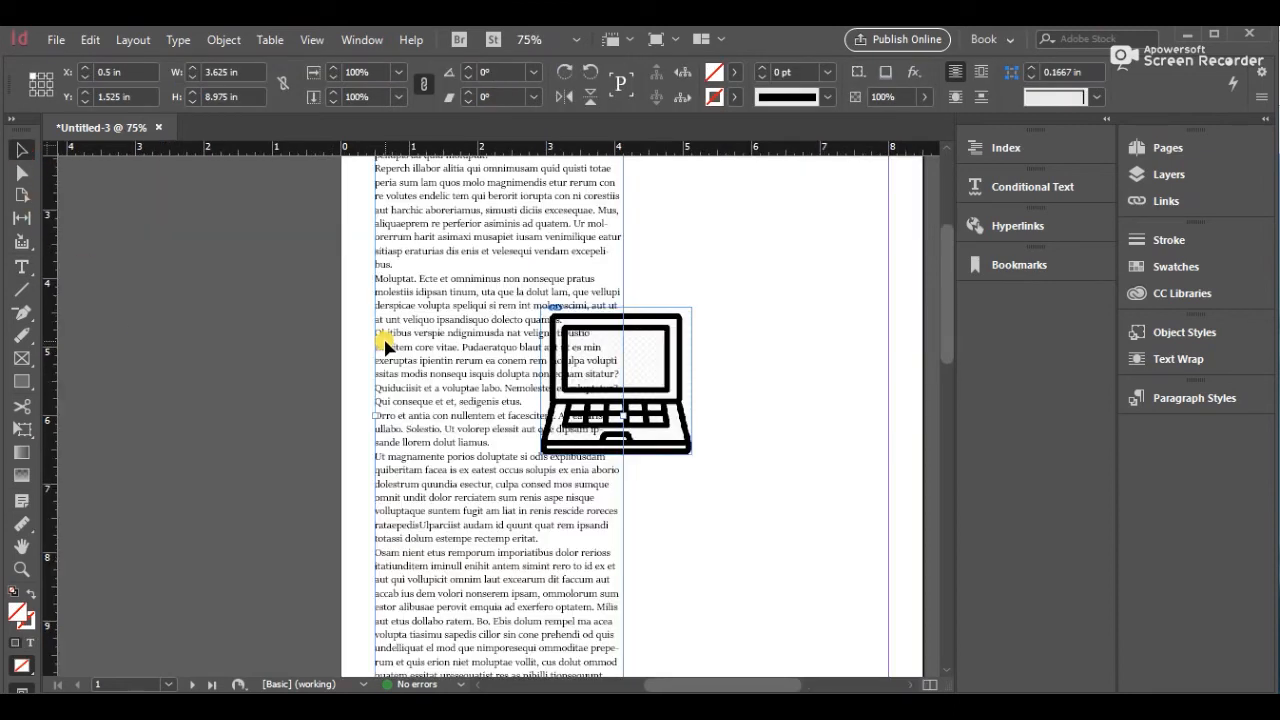
left_click_drag(945, 346, 945, 318)
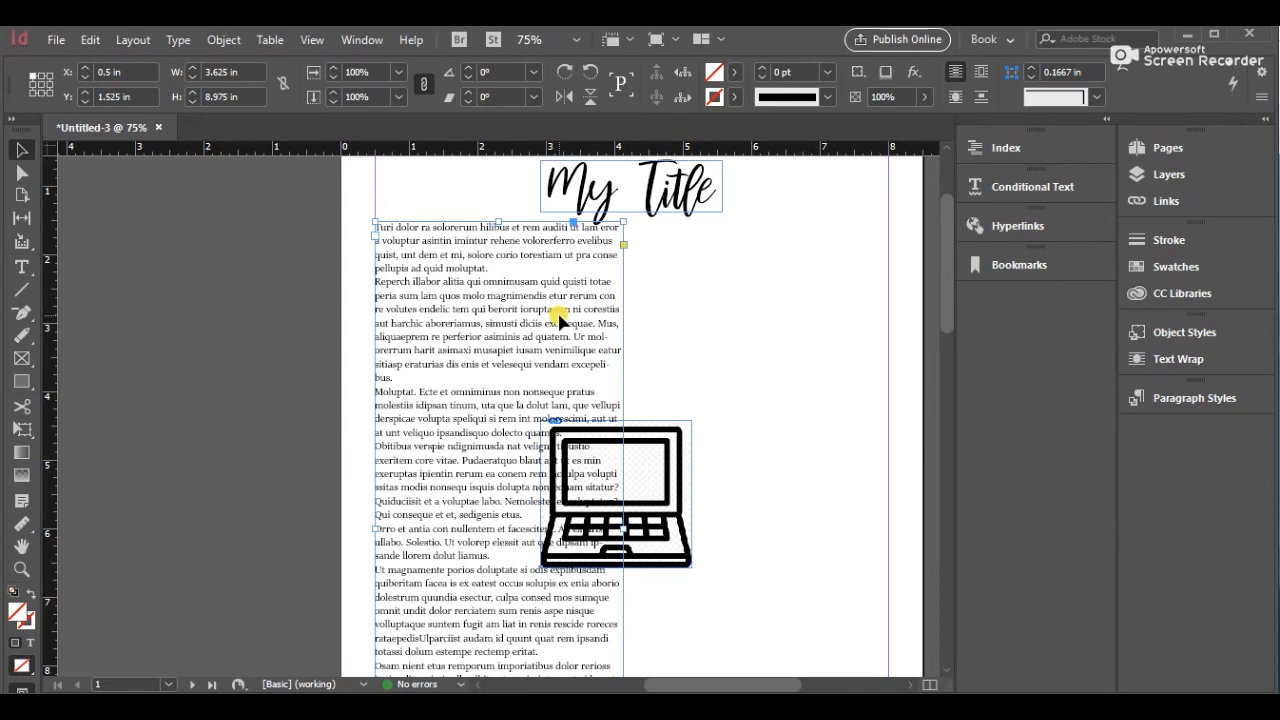
key("ctrl+v")
left_click_drag(557, 320, 818, 438)
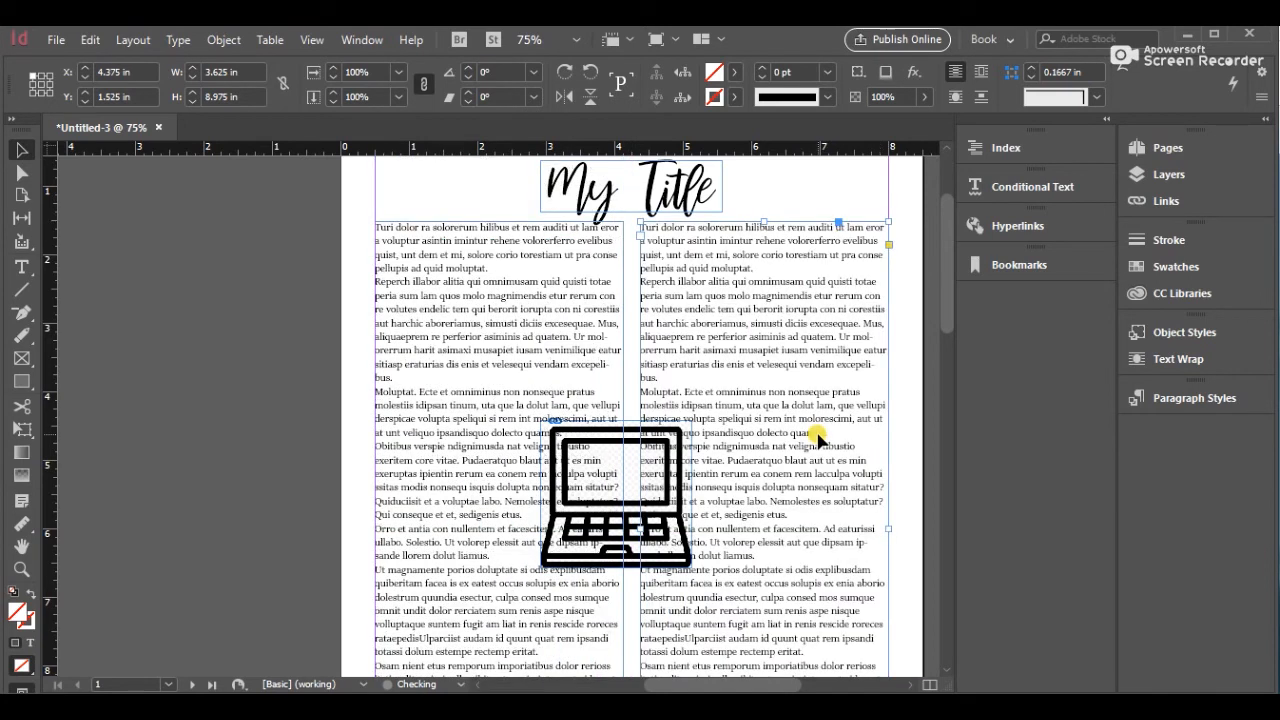
Shorten the bottoms of both text frames so they end above the page number
left_click(895, 437)
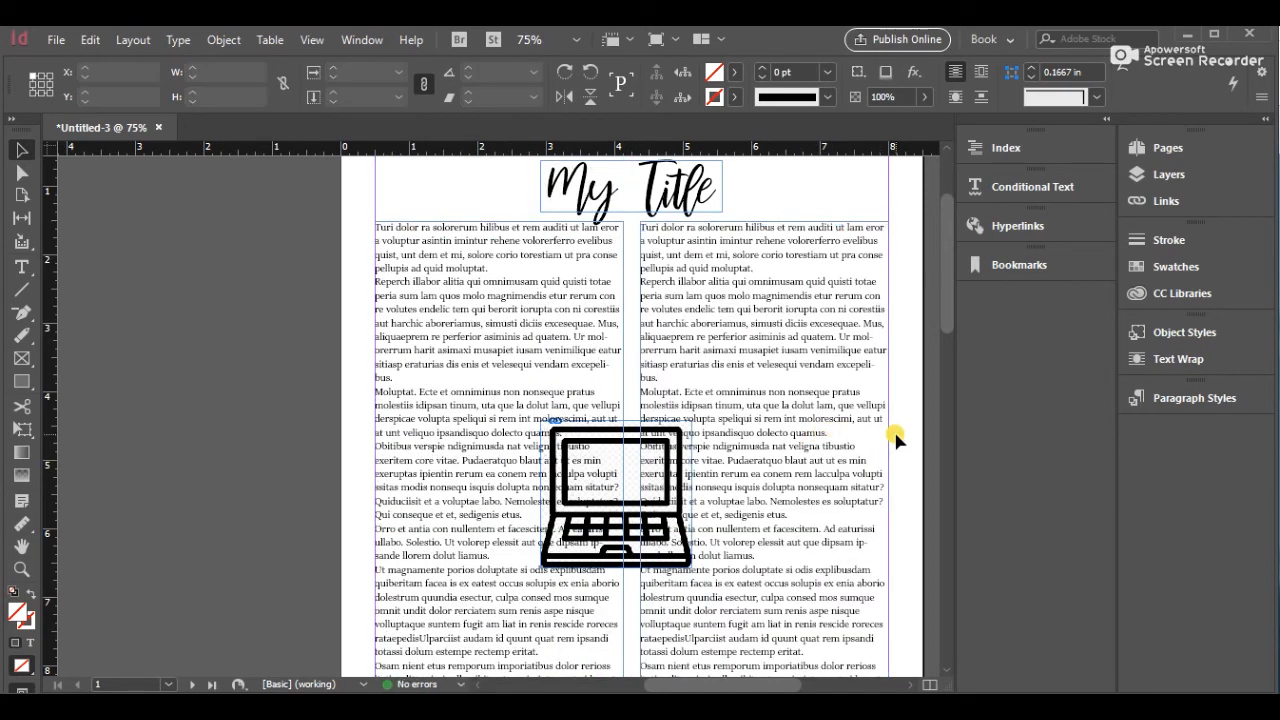
left_click_drag(948, 310, 967, 372)
left_click(582, 491)
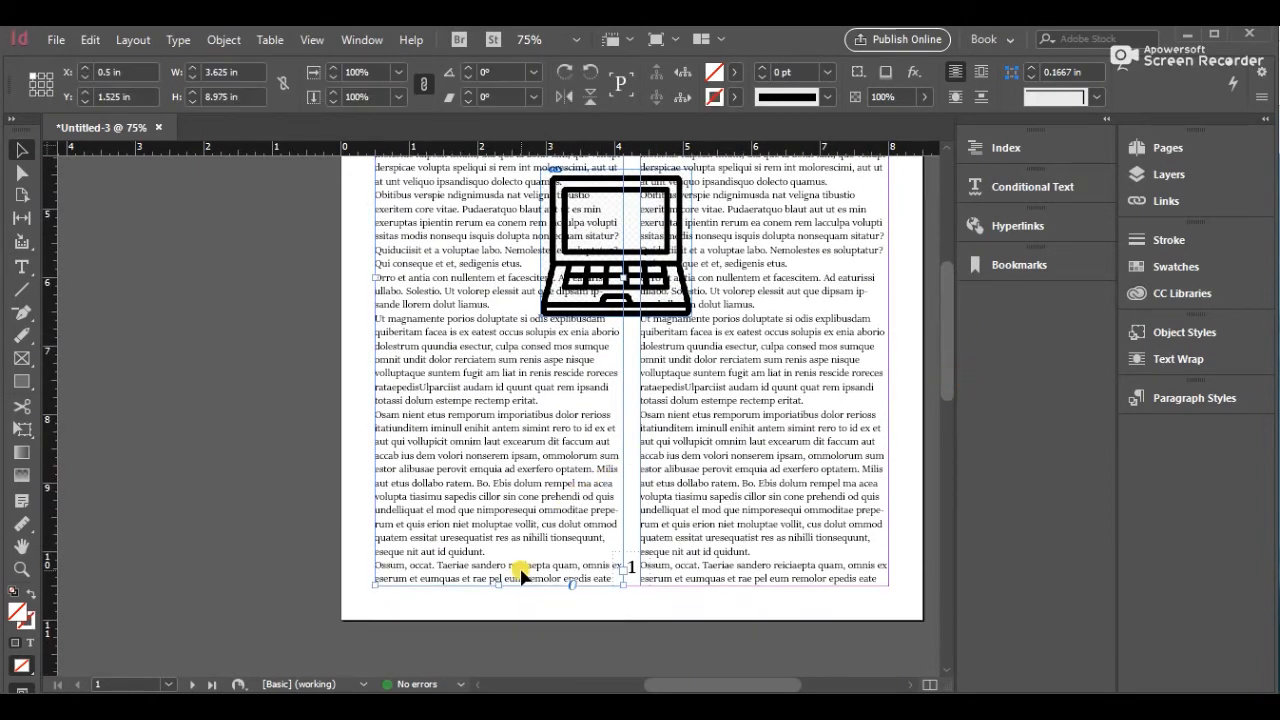
left_click_drag(499, 586, 499, 551)
left_click(767, 572)
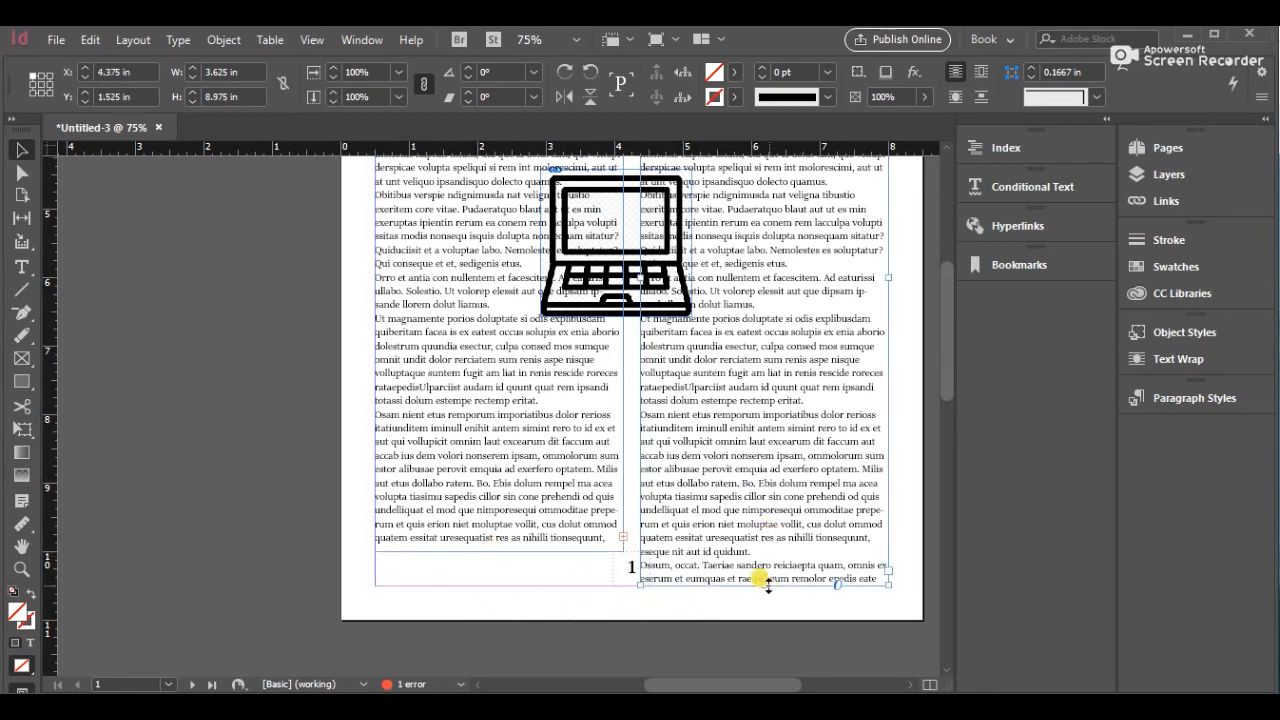
left_click_drag(765, 585, 765, 553)
left_click(903, 493)
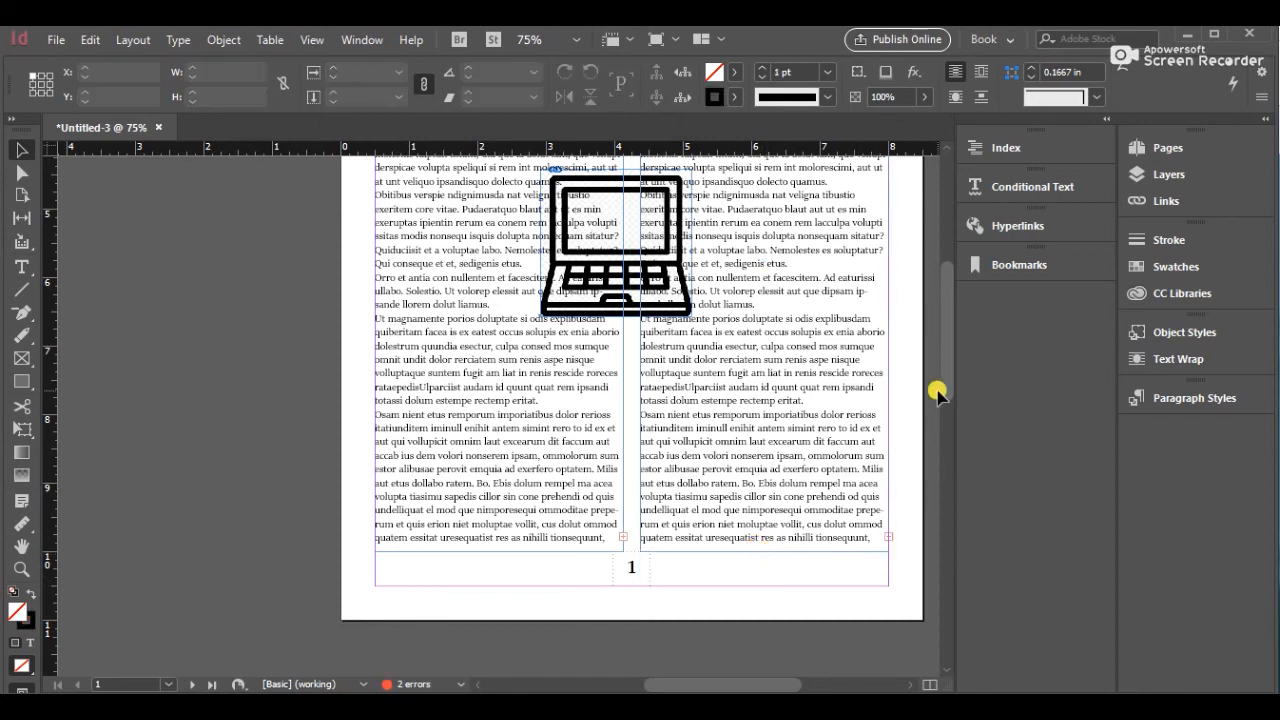
Delete the right-column text frame
left_click_drag(943, 391, 948, 321)
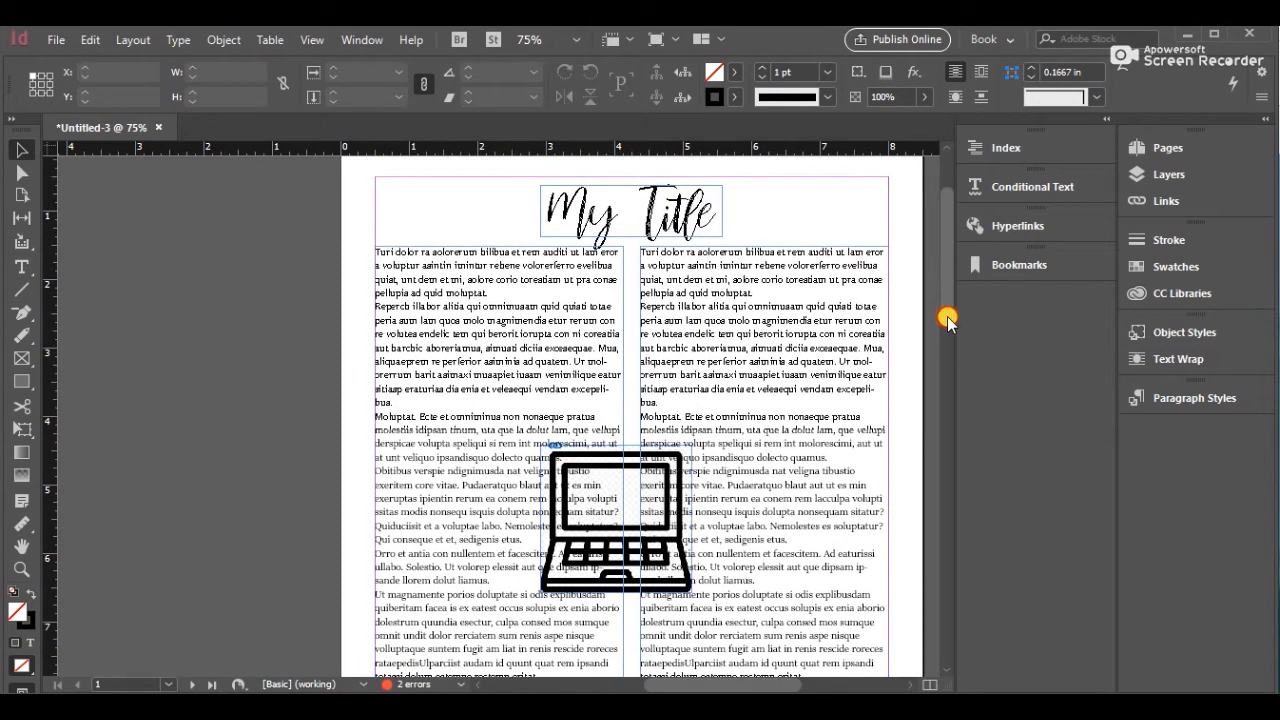
left_click(815, 335)
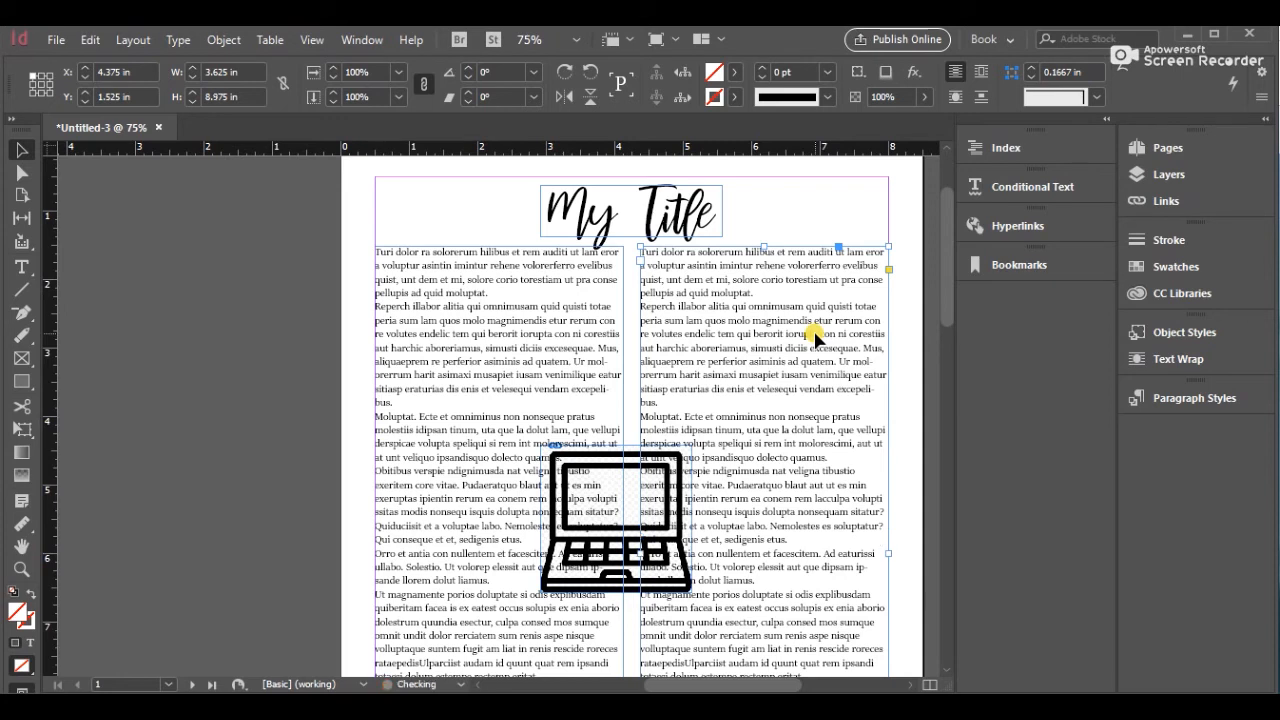
key("Delete")
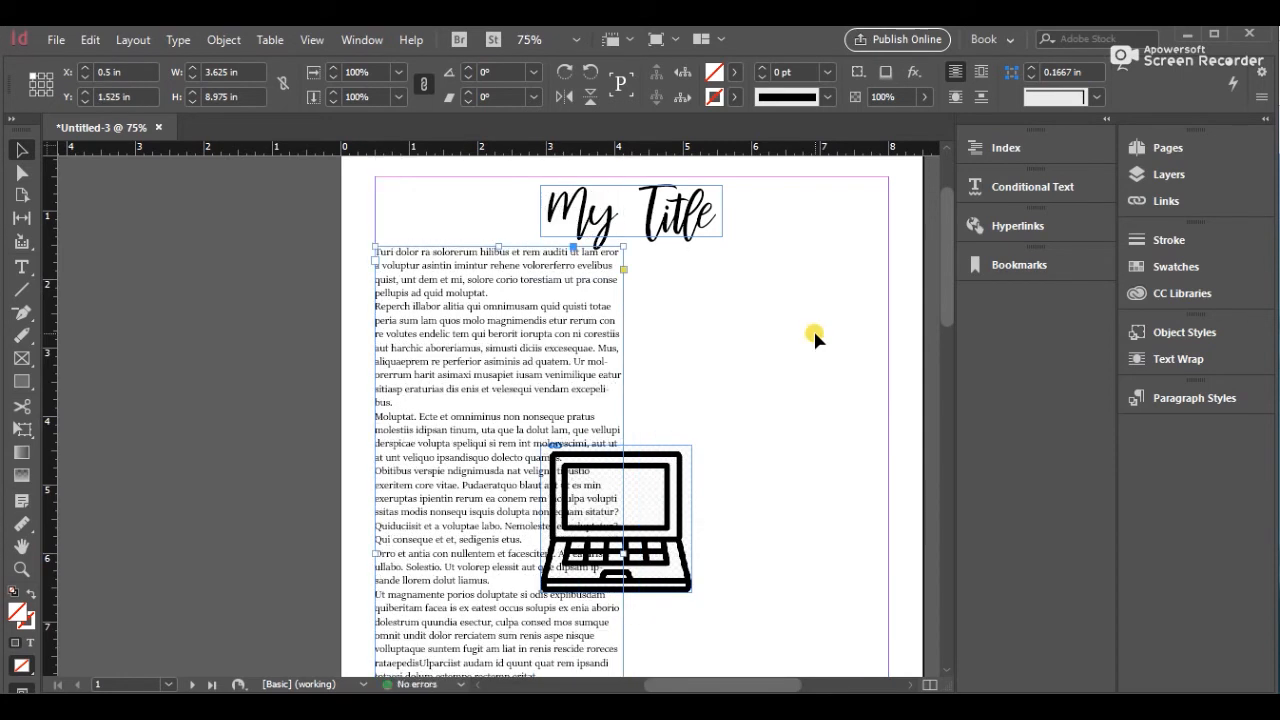
Duplicate the left text frame into the right column at X 4.375 in
key("ctrl+y")
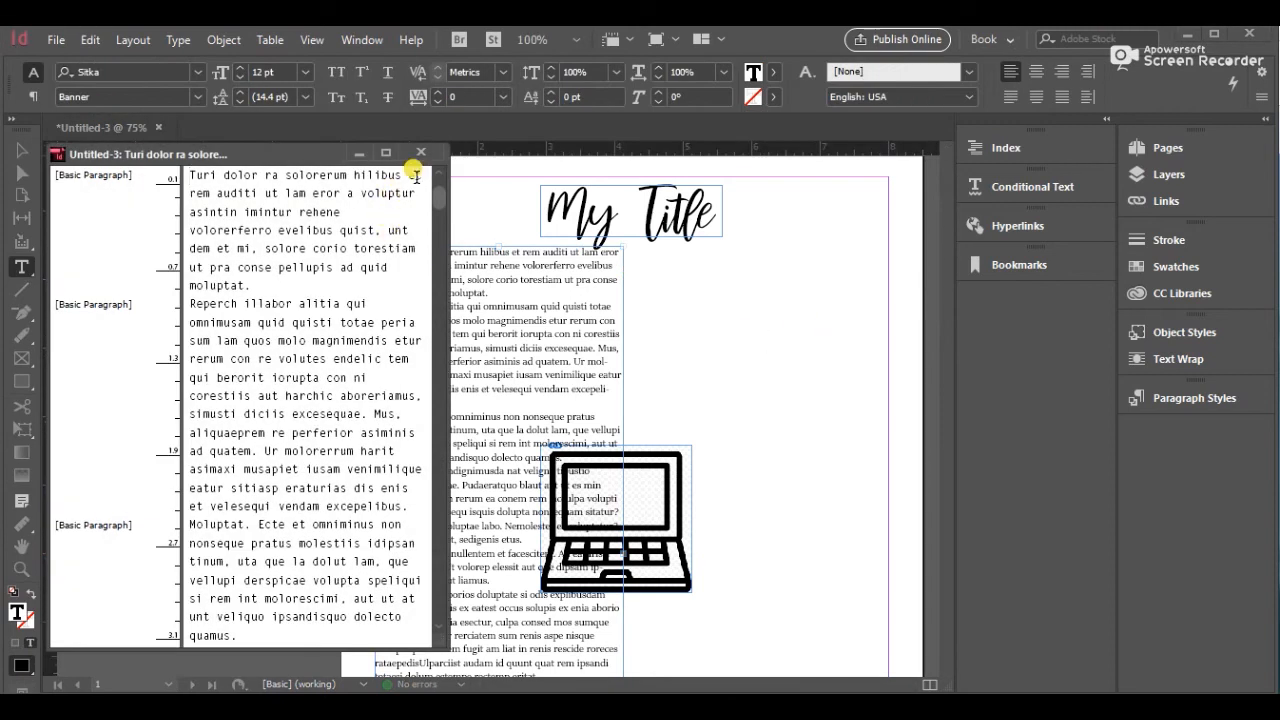
left_click(421, 152)
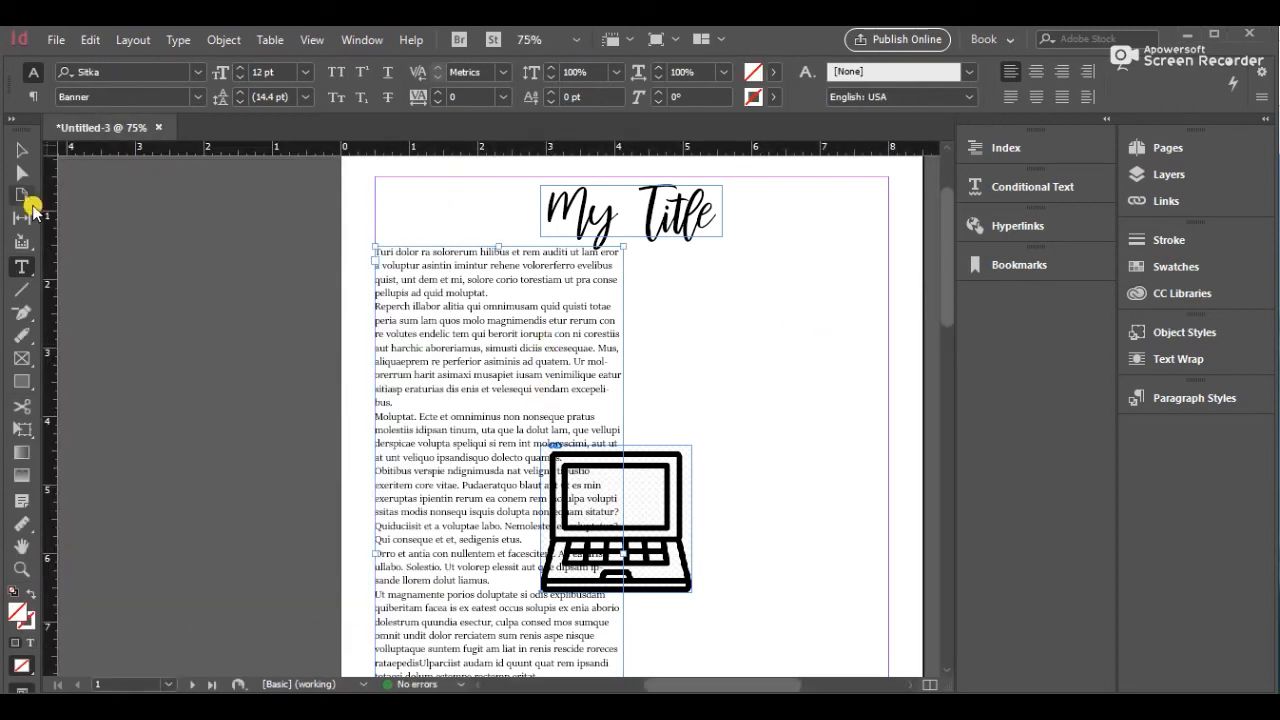
left_click(21, 150)
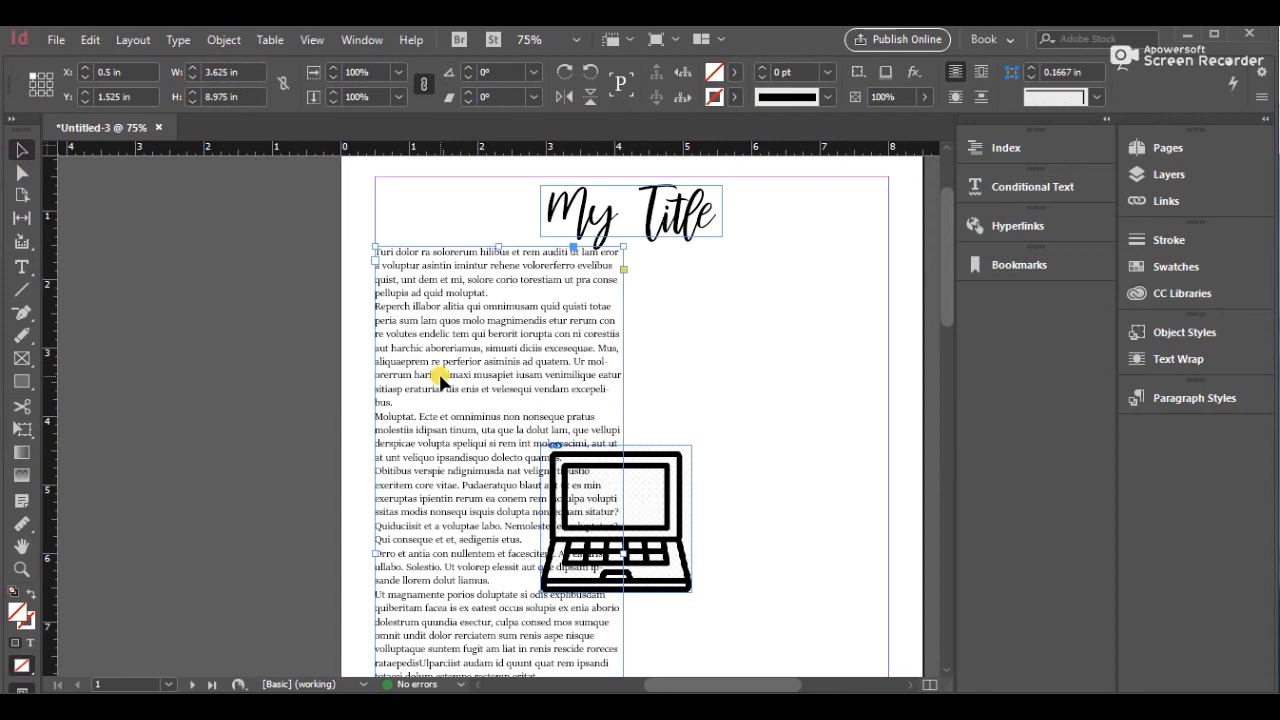
left_click_drag(440, 380, 746, 523)
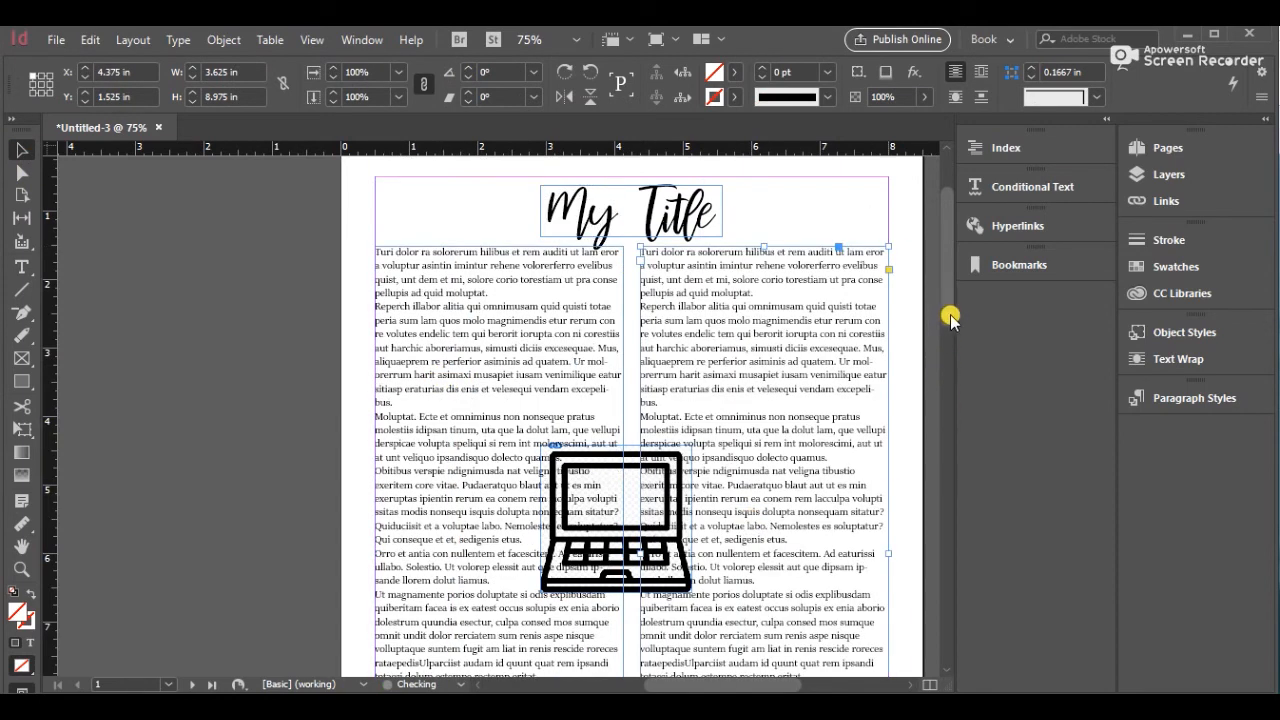
Shorten both text frames from the bottom to about 8.335 in tall, clearing the page number
left_click_drag(950, 318, 965, 412)
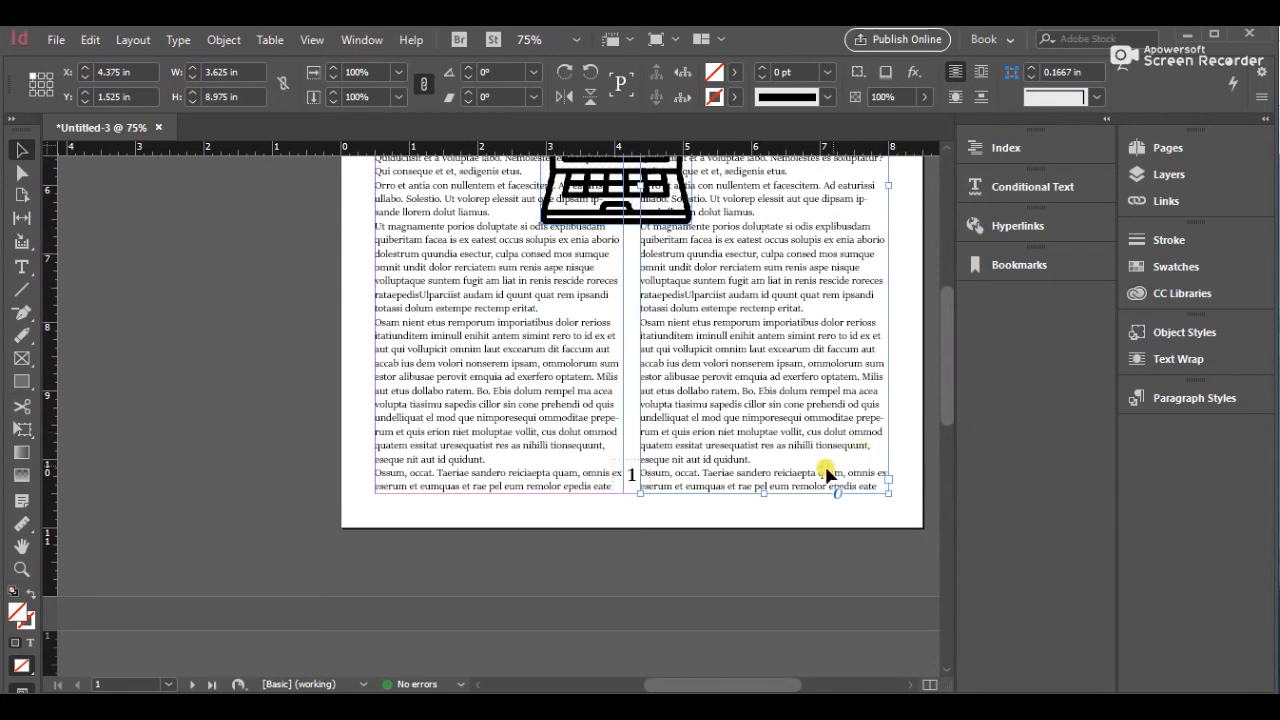
left_click_drag(762, 488, 751, 443)
left_click(488, 480)
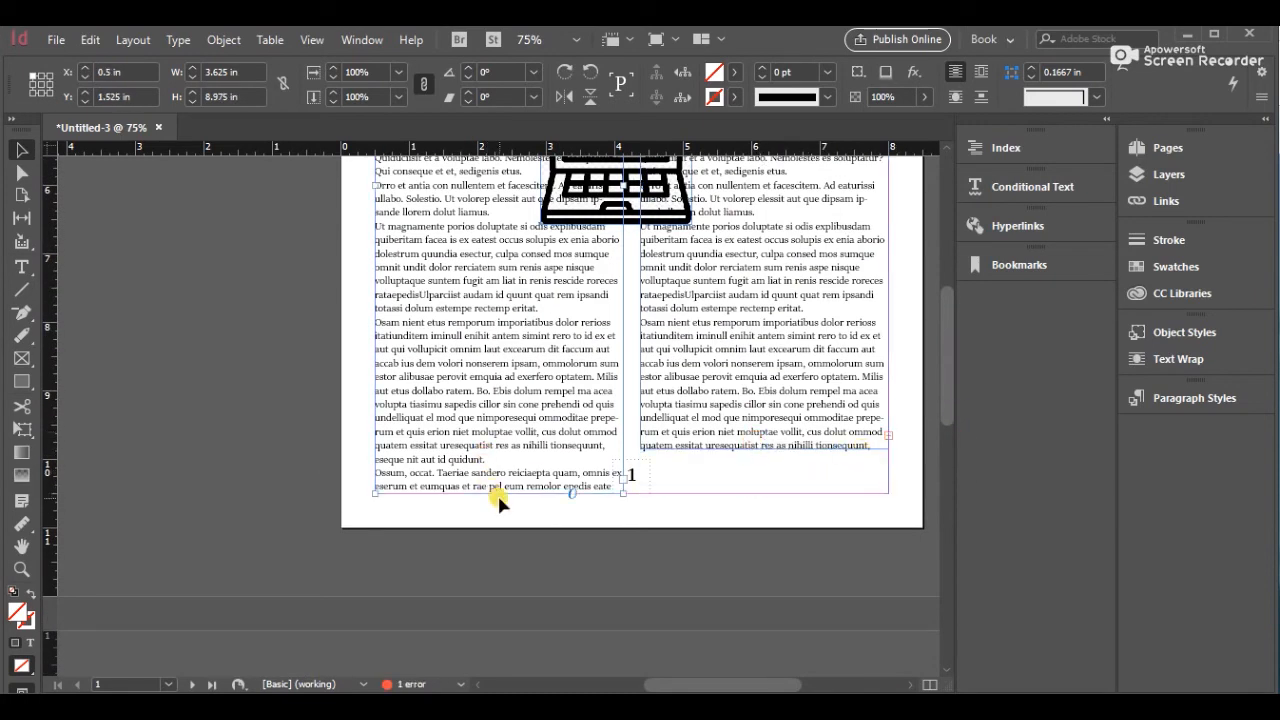
left_click_drag(498, 489, 494, 447)
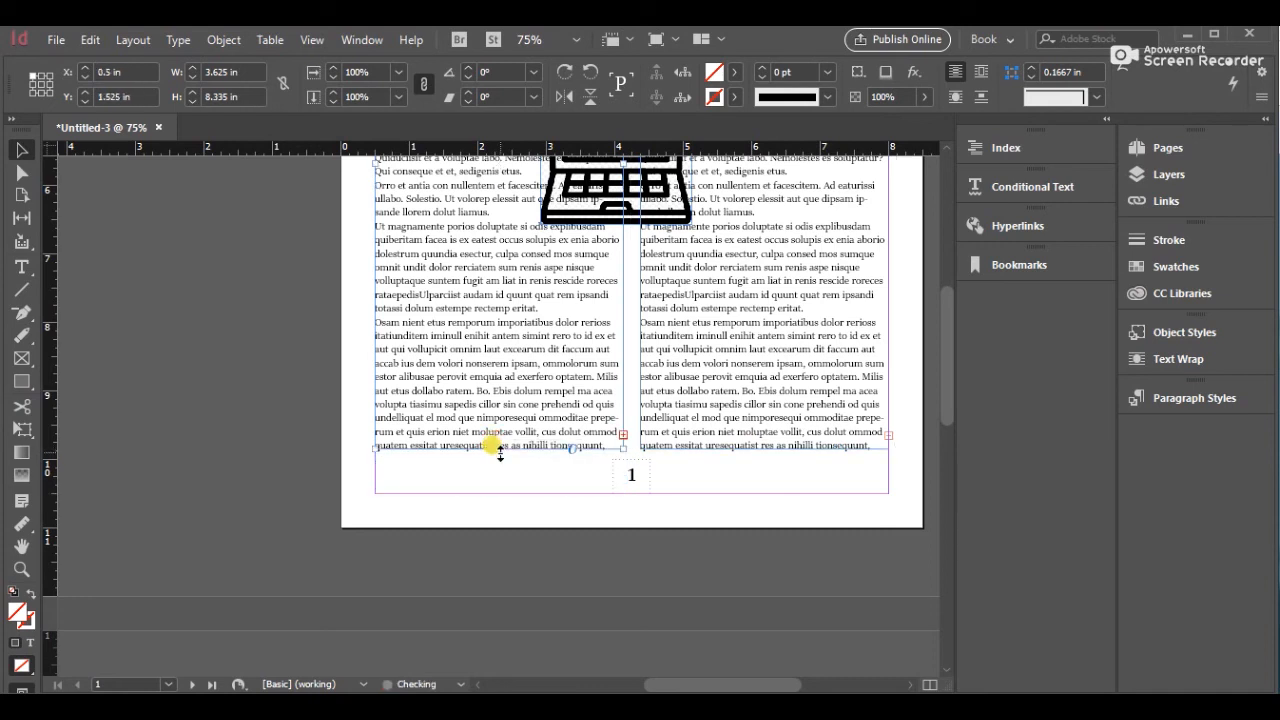
Set the word "volutes" in the left column to the Small Bold font style
double_click(492, 413)
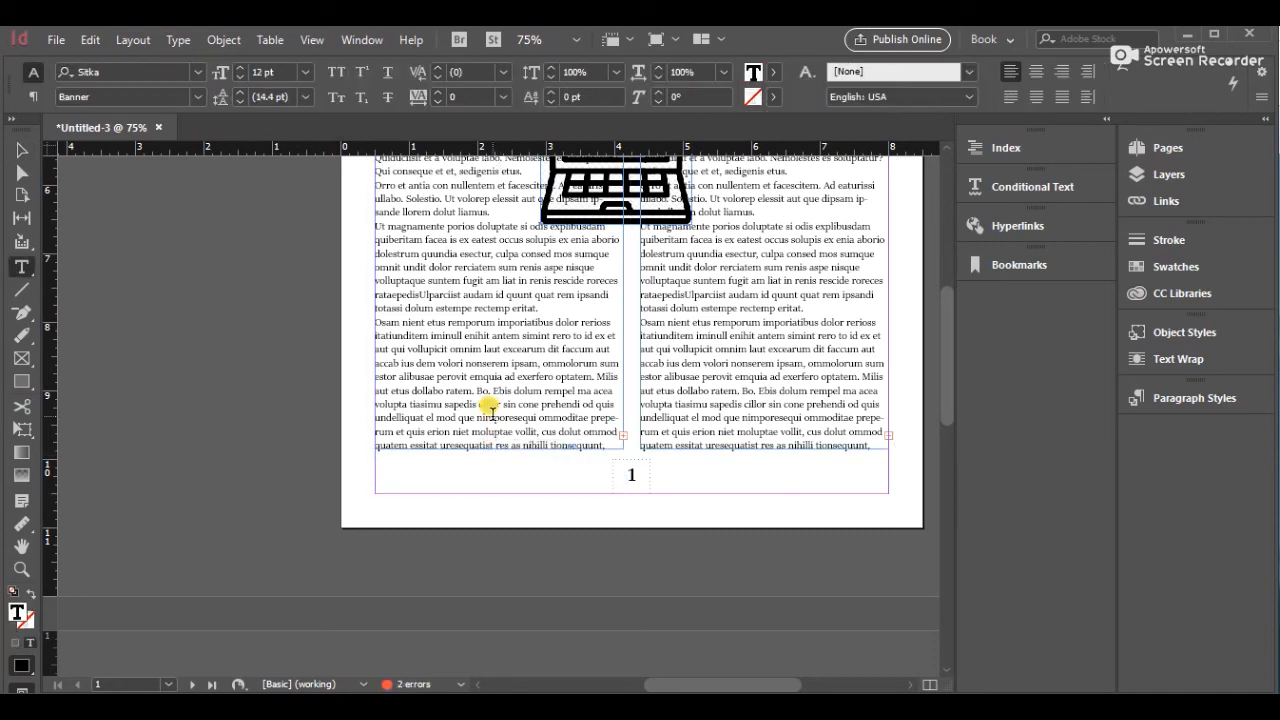
left_click_drag(937, 394, 933, 305)
double_click(401, 297)
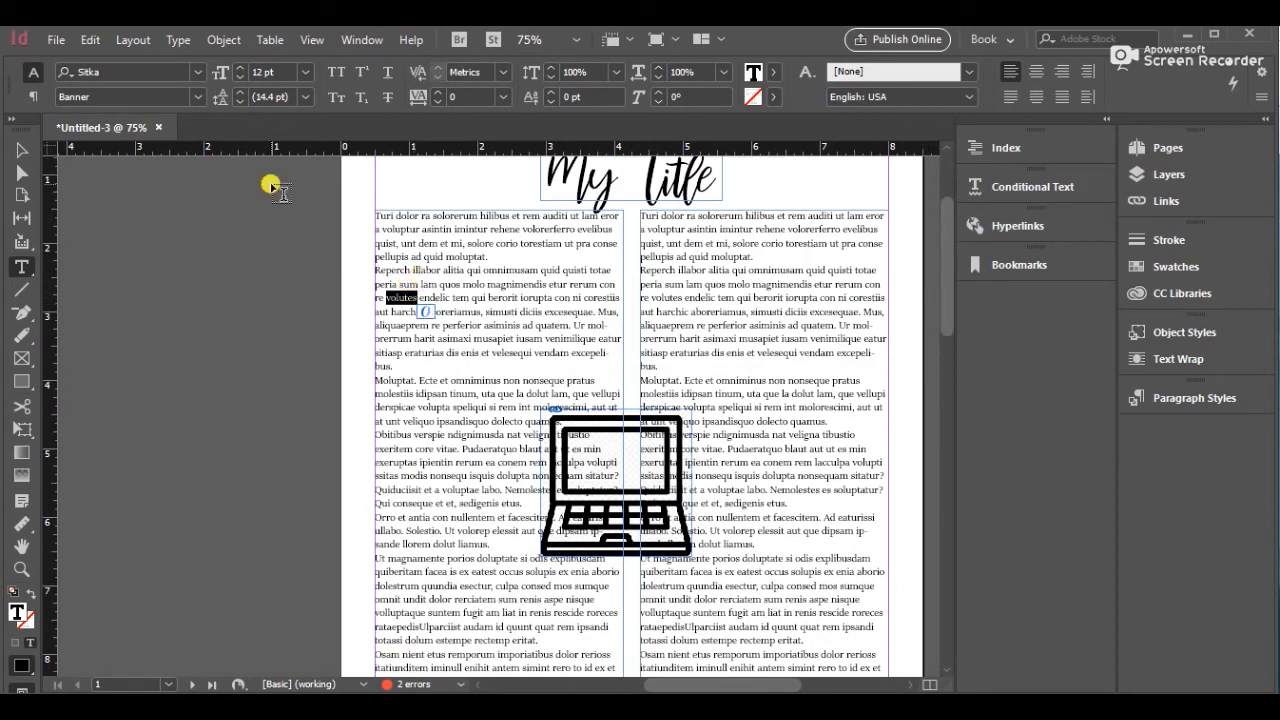
left_click(197, 97)
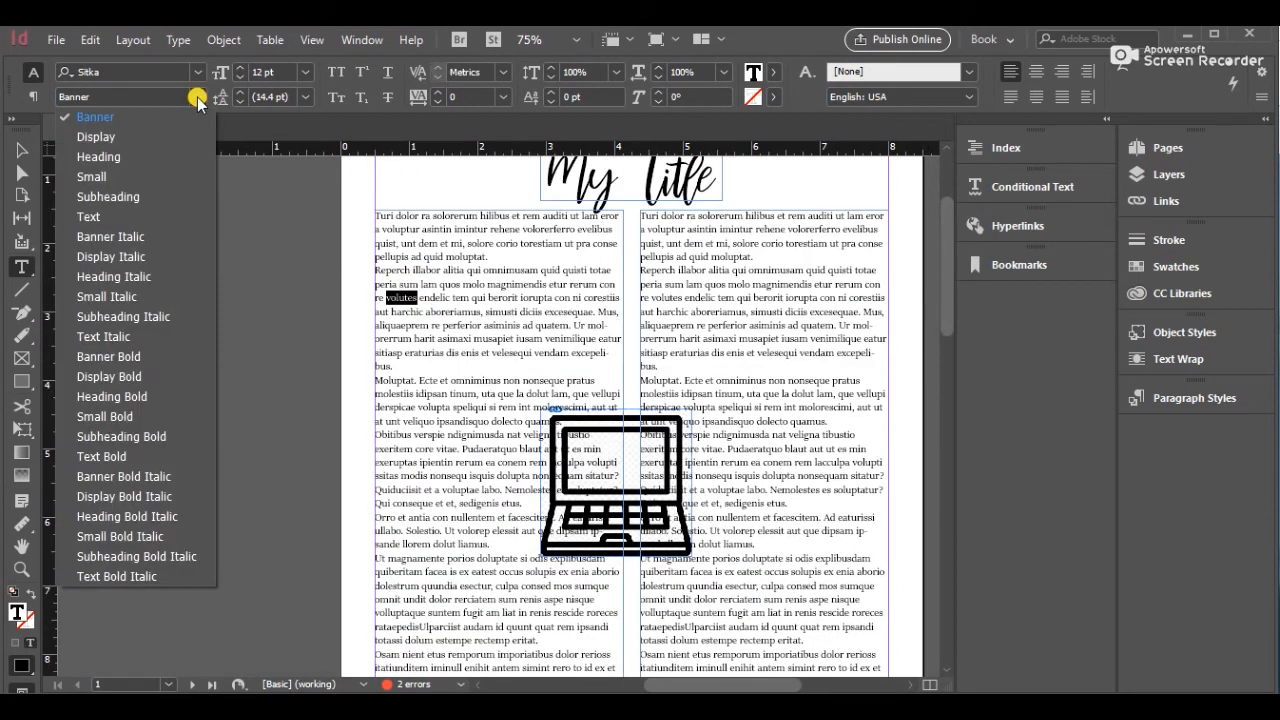
left_click(153, 420)
left_click(277, 423)
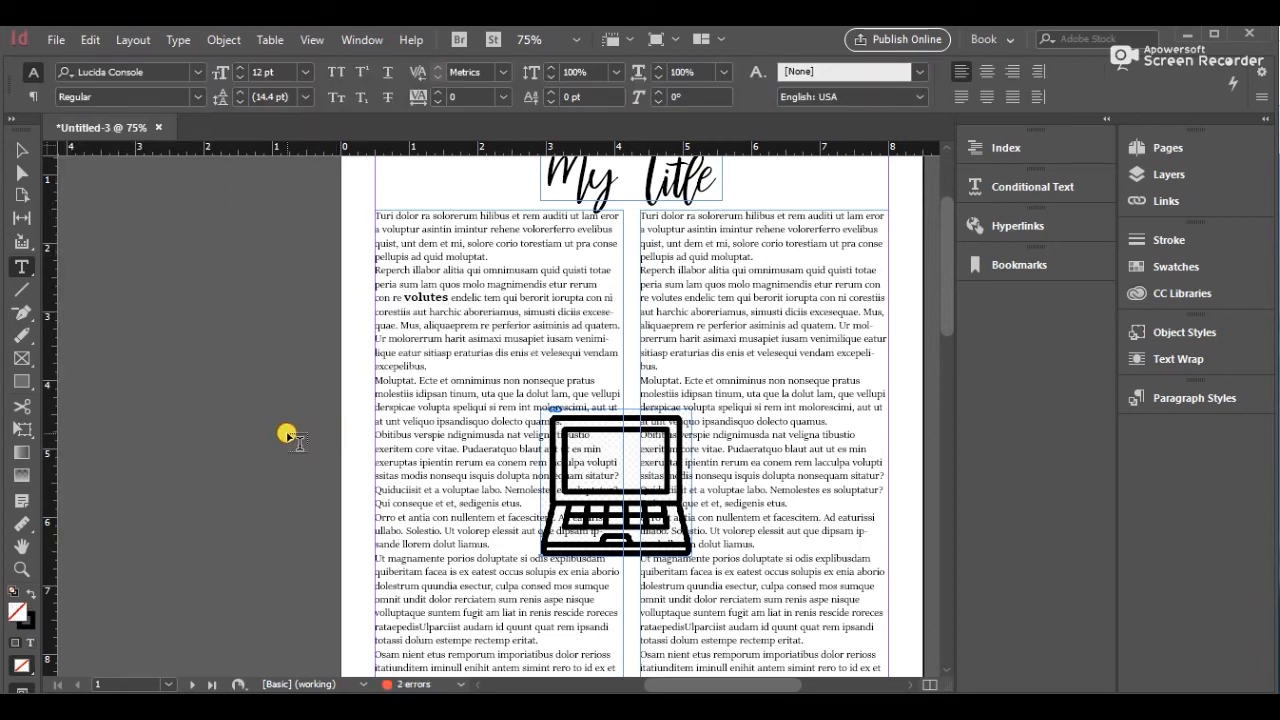
Apply a bounding-box text wrap to the laptop image so the column text flows around it
left_click(22, 150)
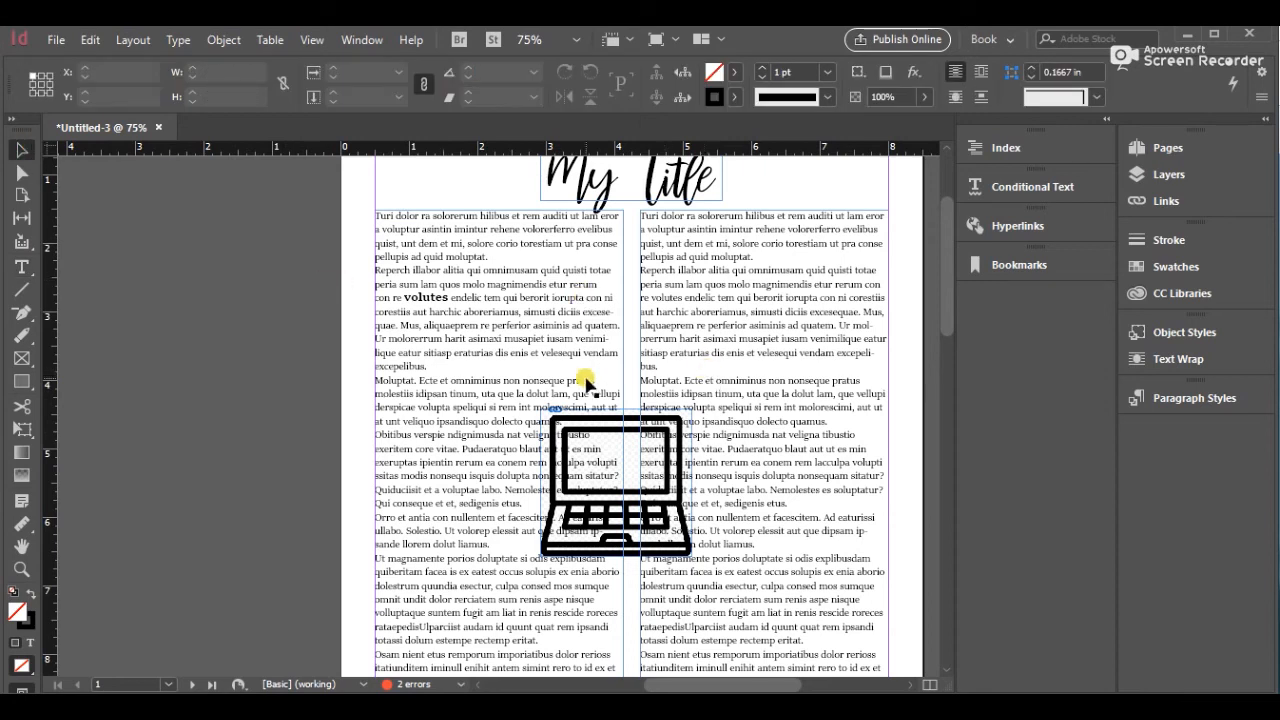
left_click(628, 436)
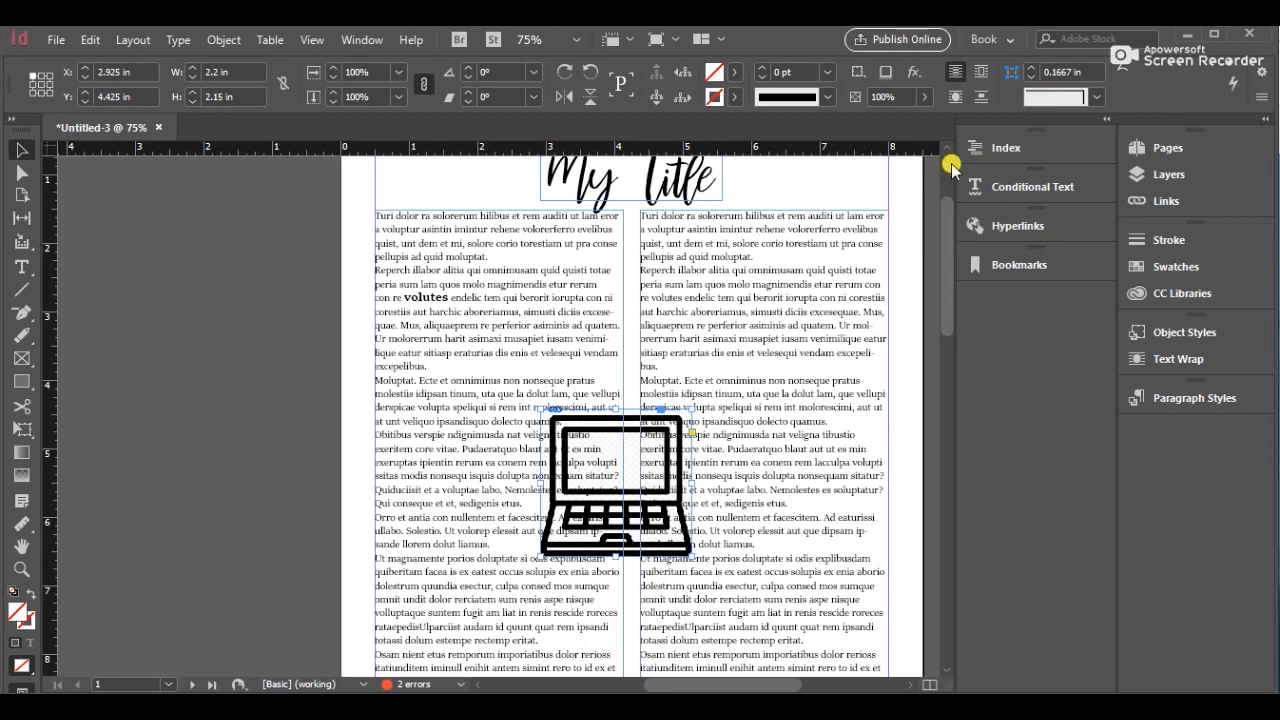
left_click(956, 97)
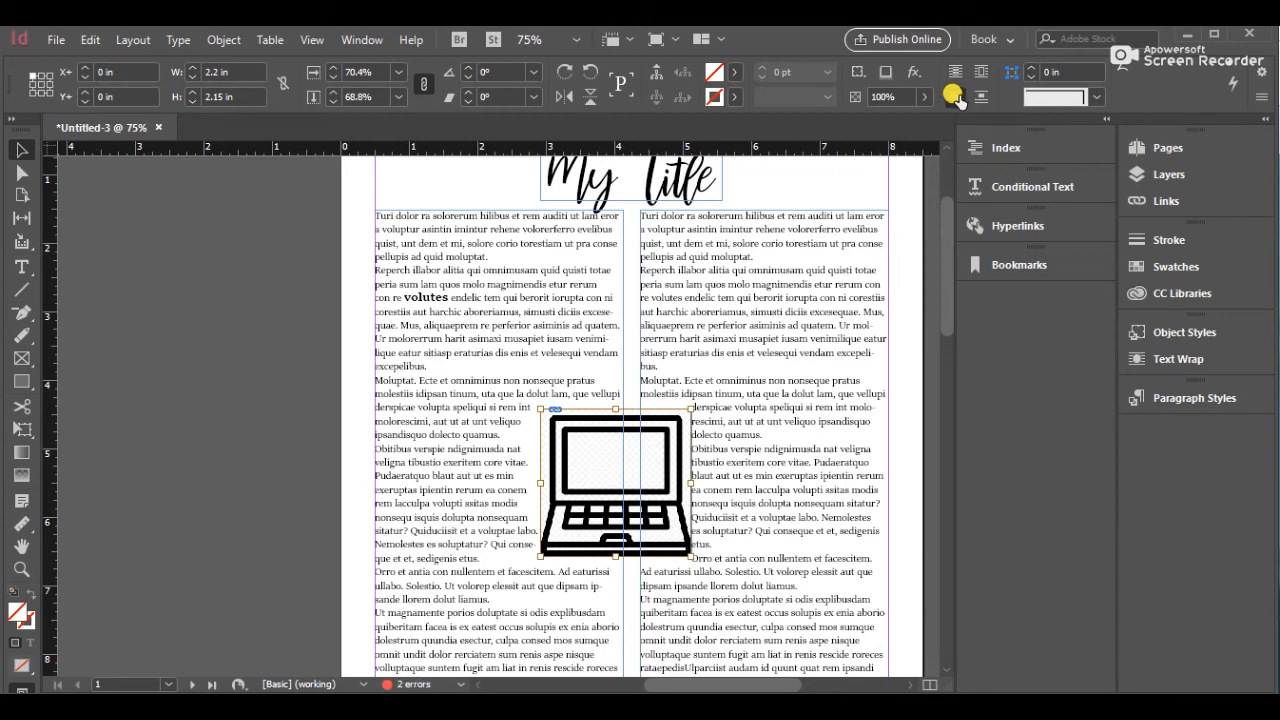
left_click(979, 97)
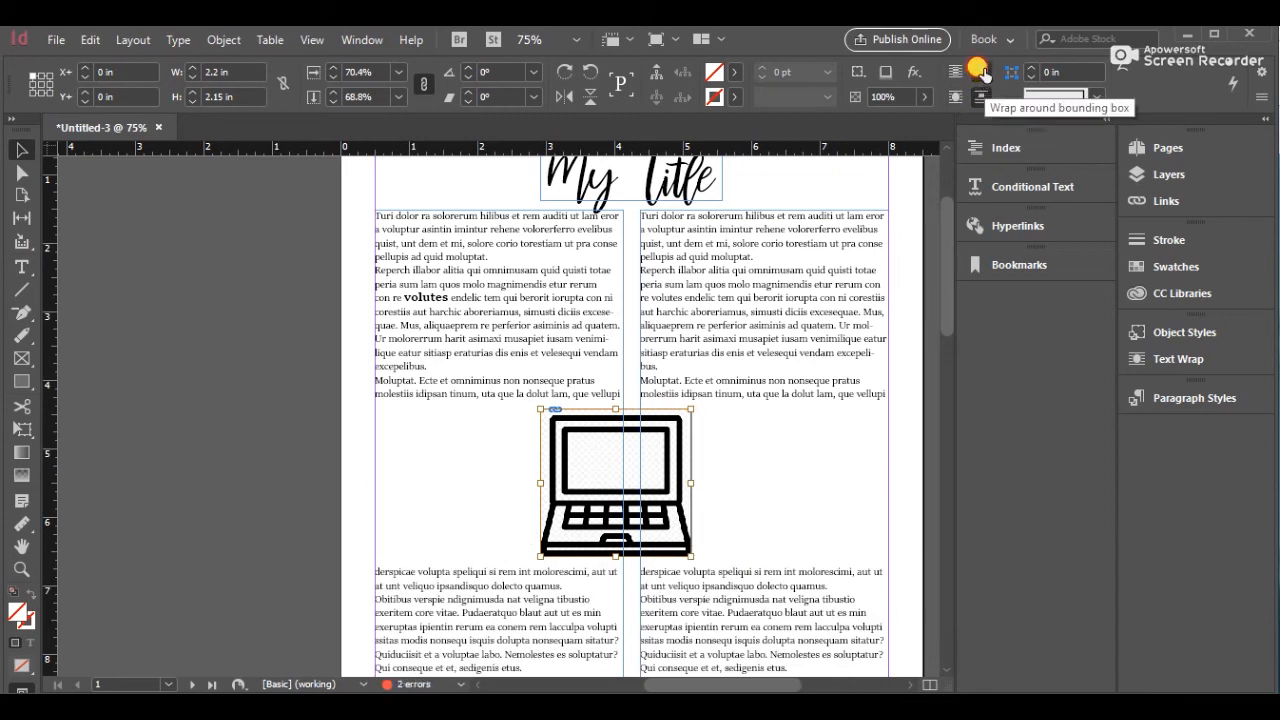
left_click(982, 72)
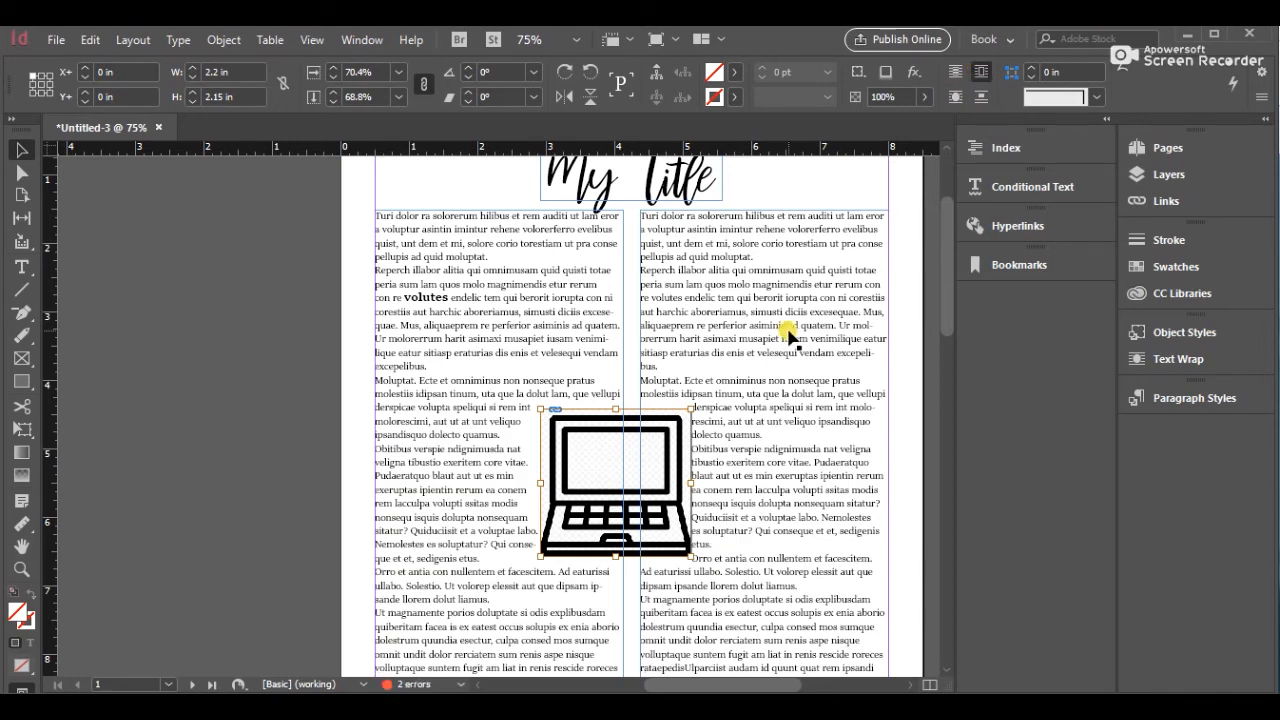
left_click(898, 370)
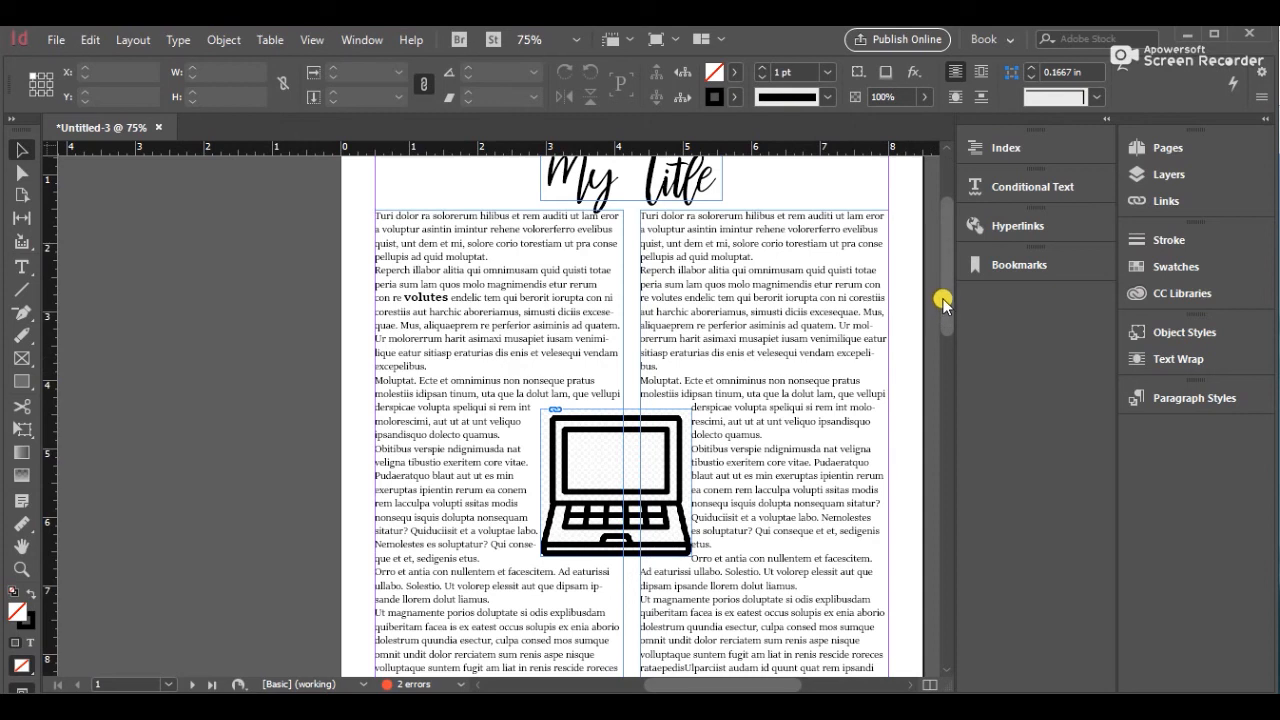
Widen the laptop image frame to about 2.325 in and reapply the bounding-box wrap
left_click_drag(943, 306, 941, 330)
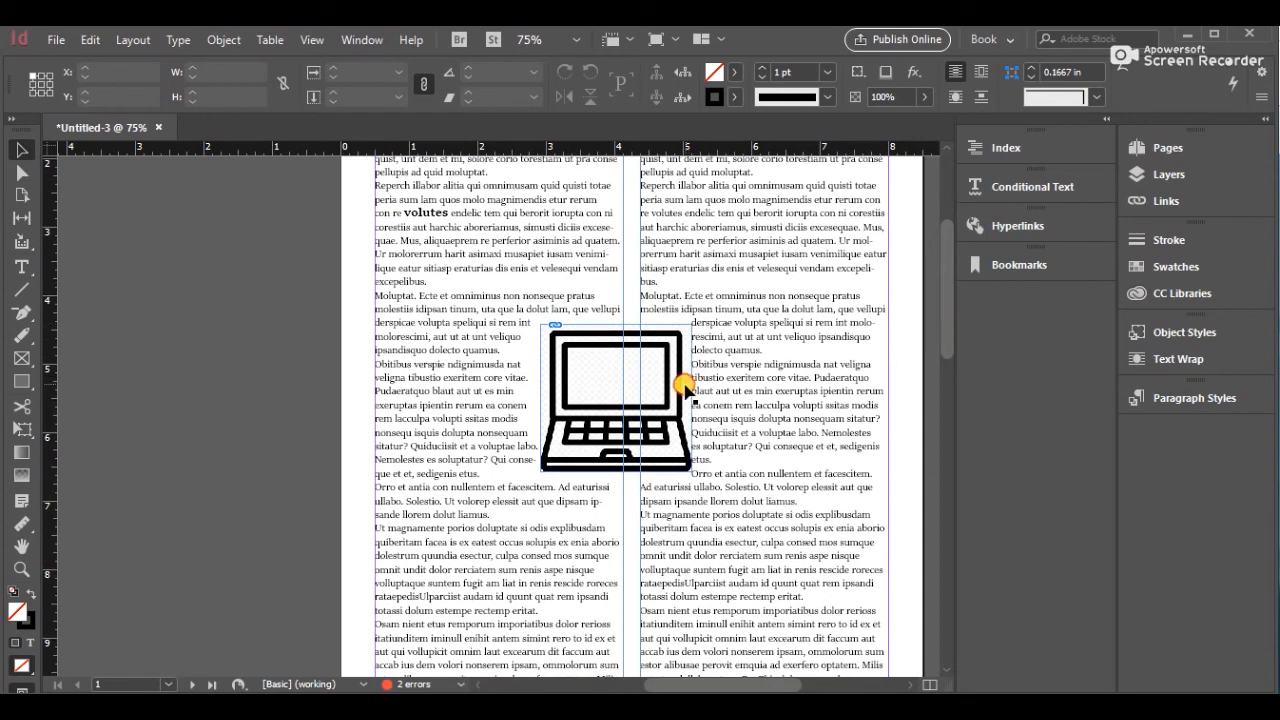
left_click(690, 388)
key("t")
left_click(683, 390)
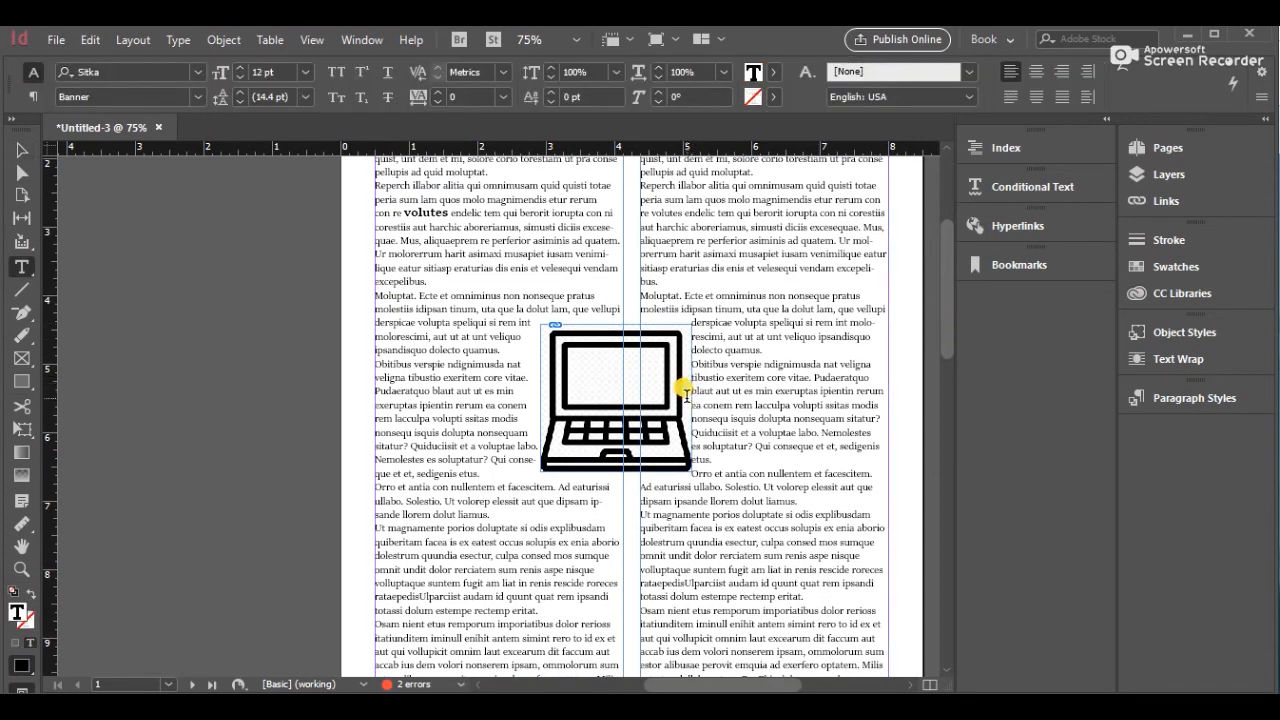
left_click(21, 149)
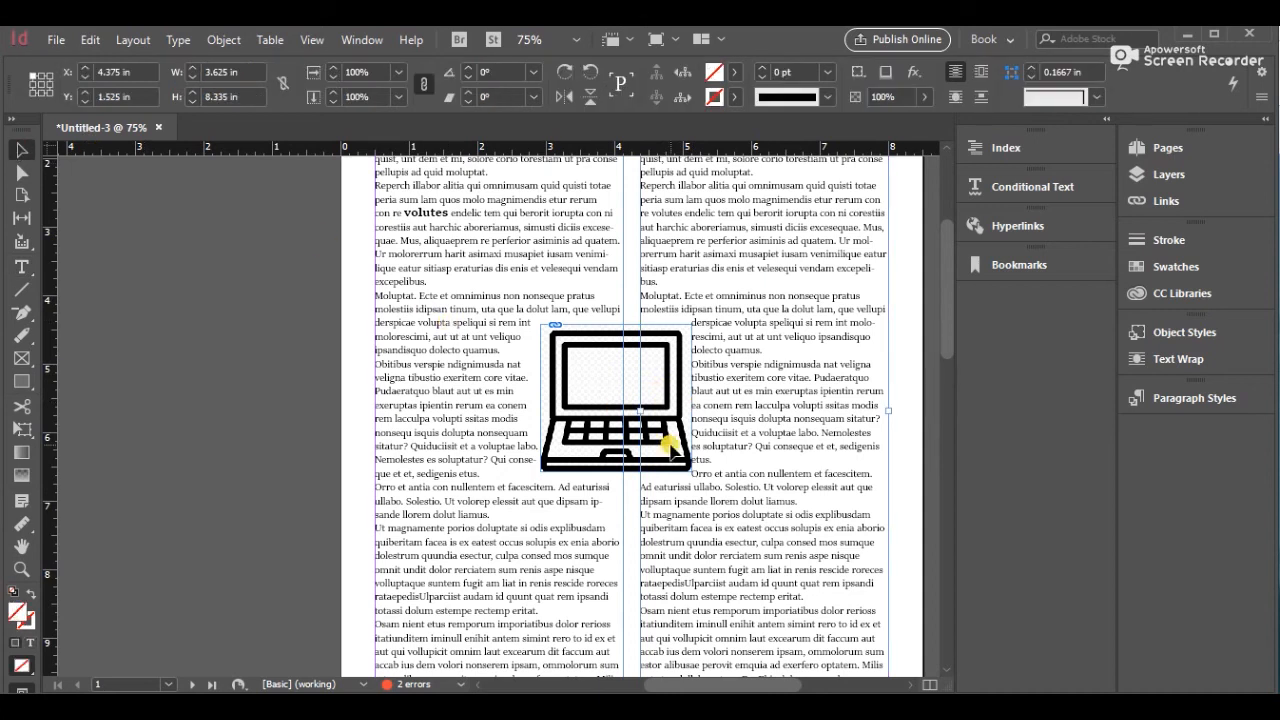
left_click(628, 436)
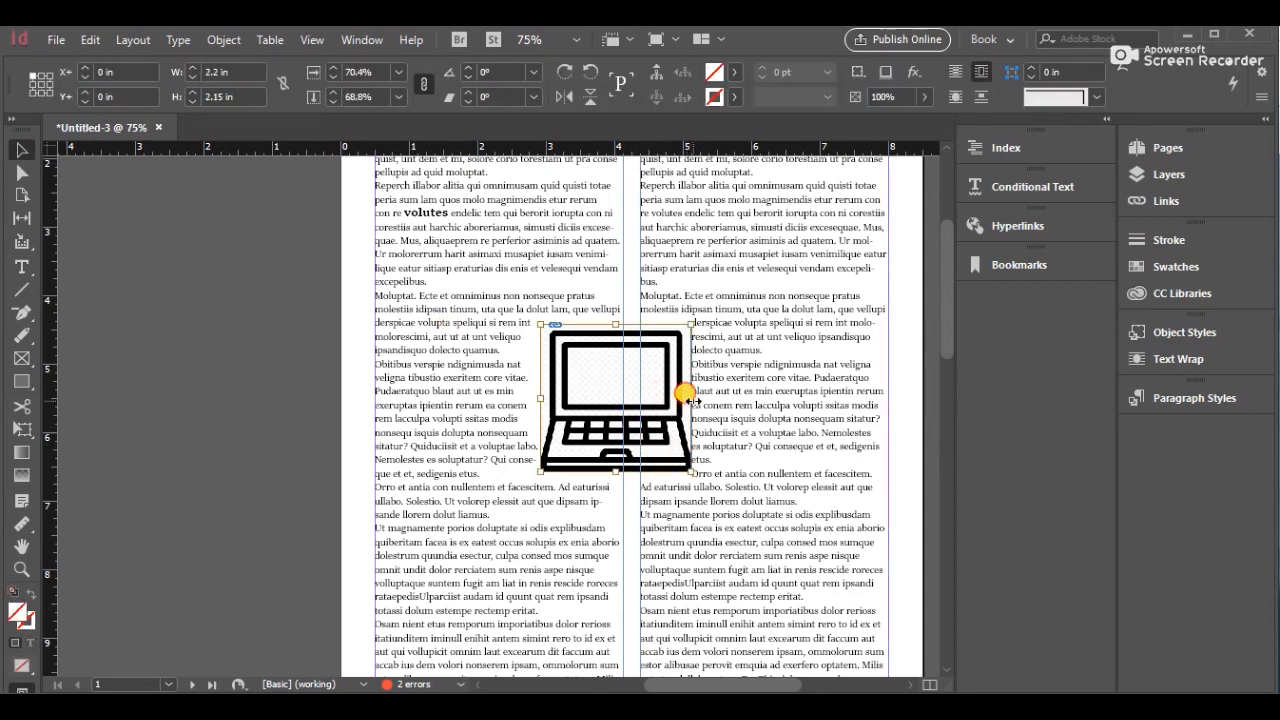
left_click_drag(688, 398, 698, 399)
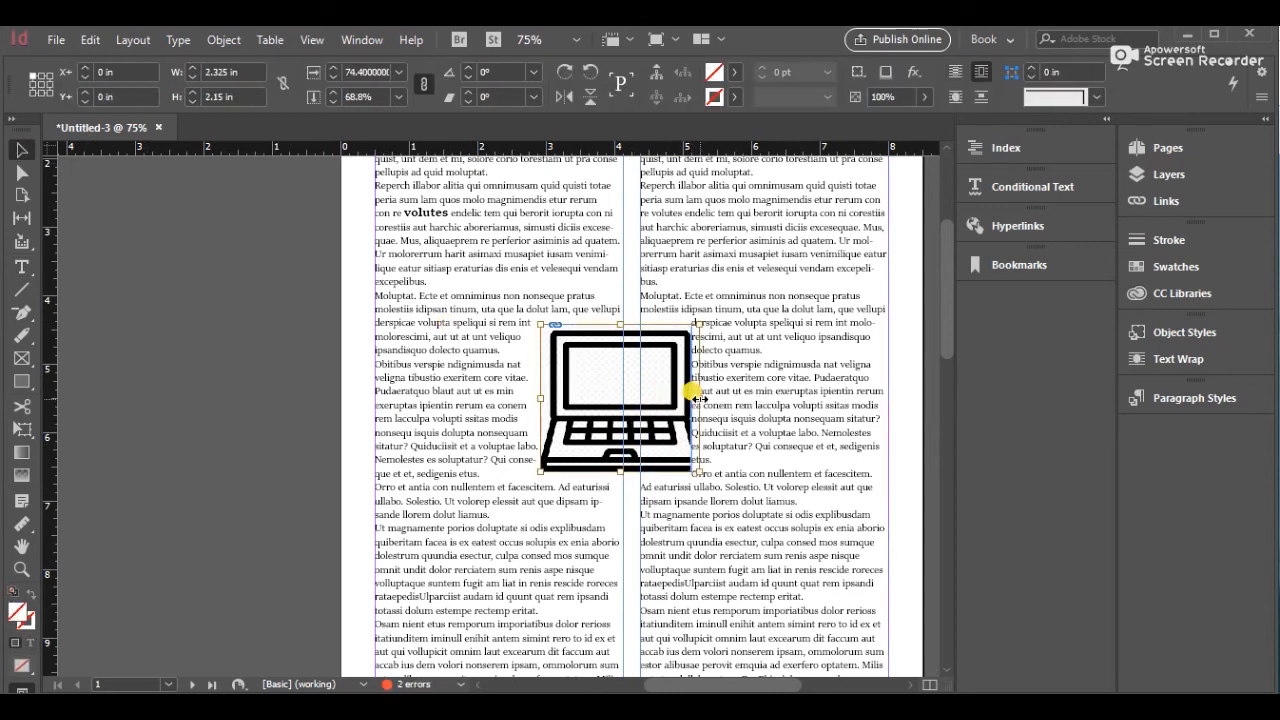
key("ctrl+z")
left_click(630, 311)
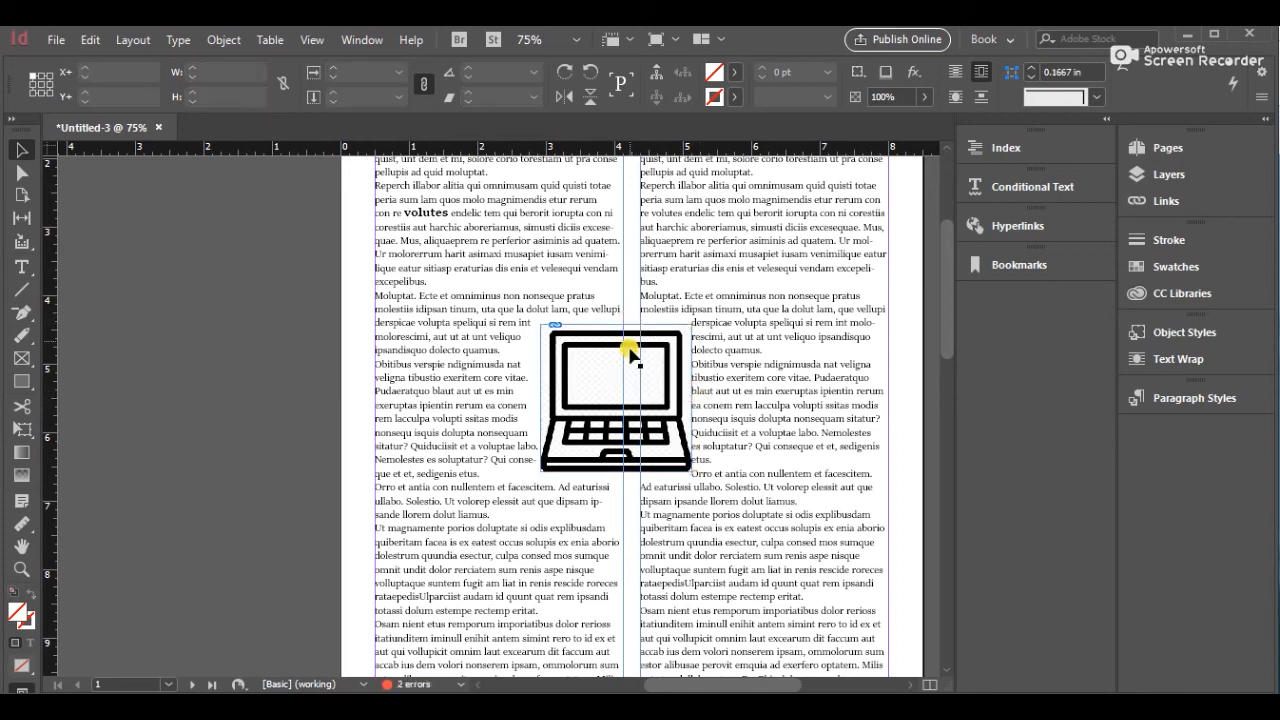
left_click(632, 355)
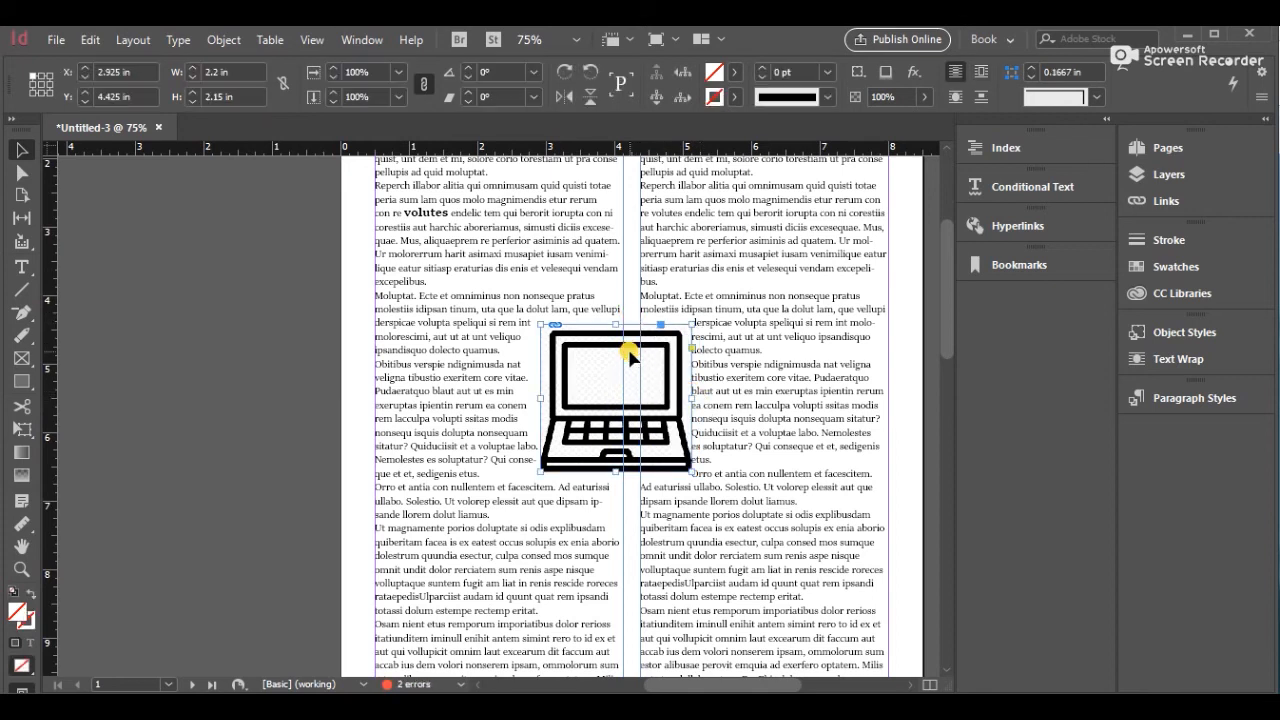
left_click(693, 392)
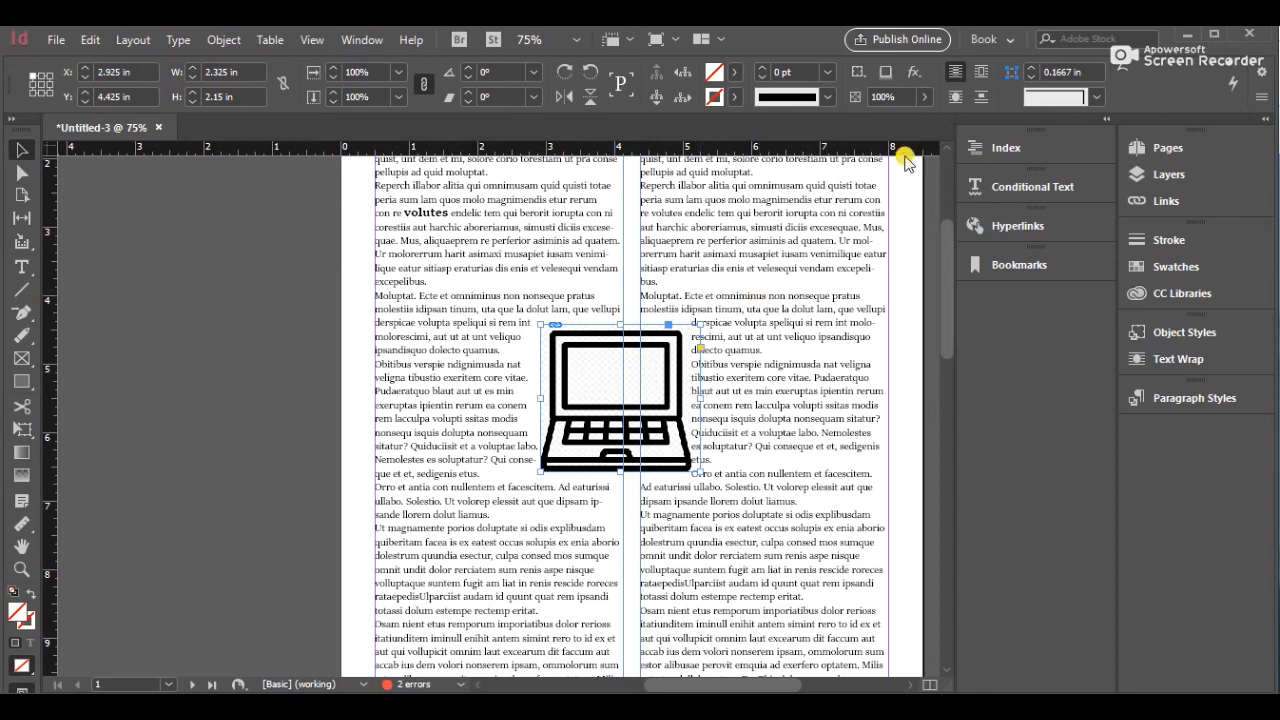
left_click(981, 72)
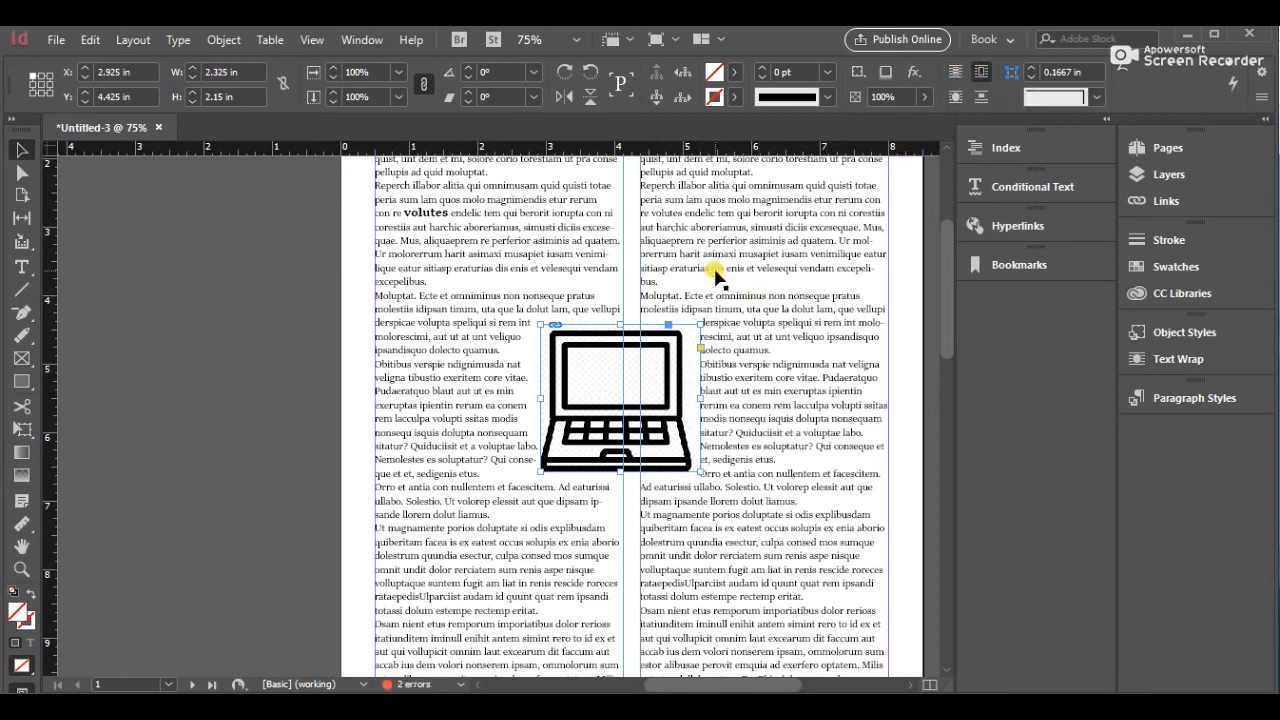
Enlarge the laptop image frame to about 2.49 × 2.56 in by extending its left, top and bottom edges
left_click_drag(541, 398, 529, 398)
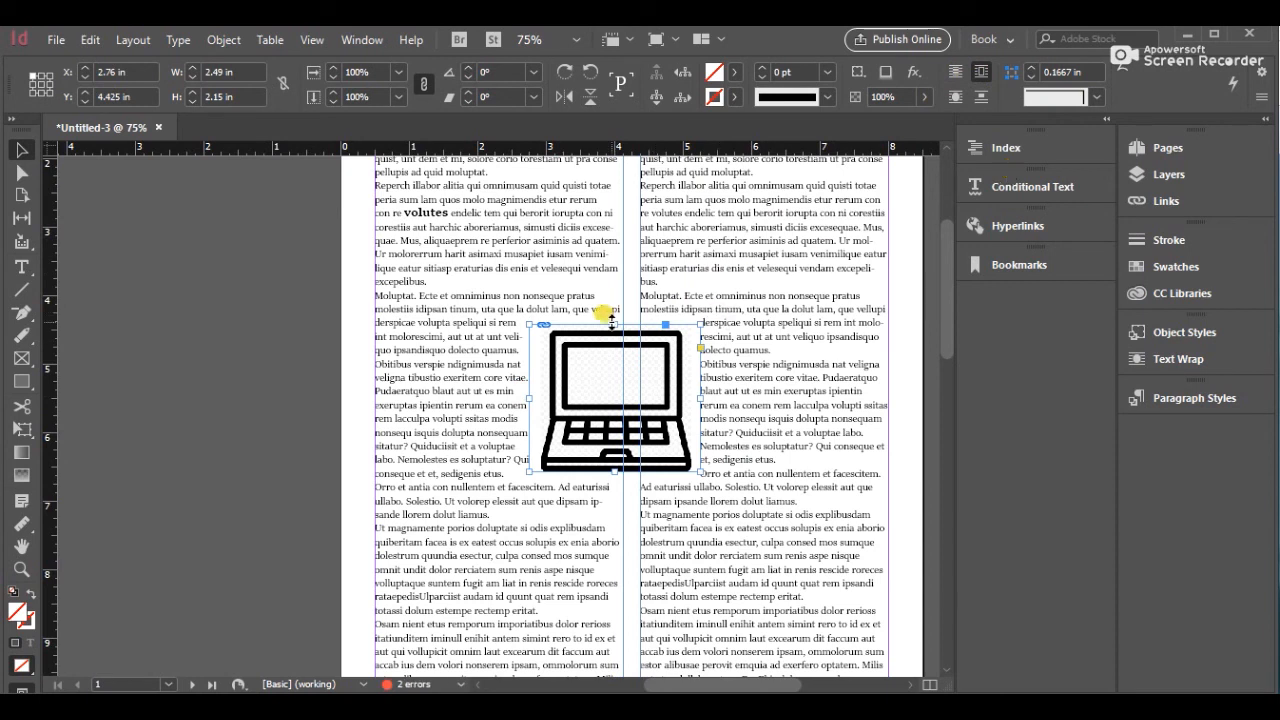
left_click_drag(614, 320, 614, 311)
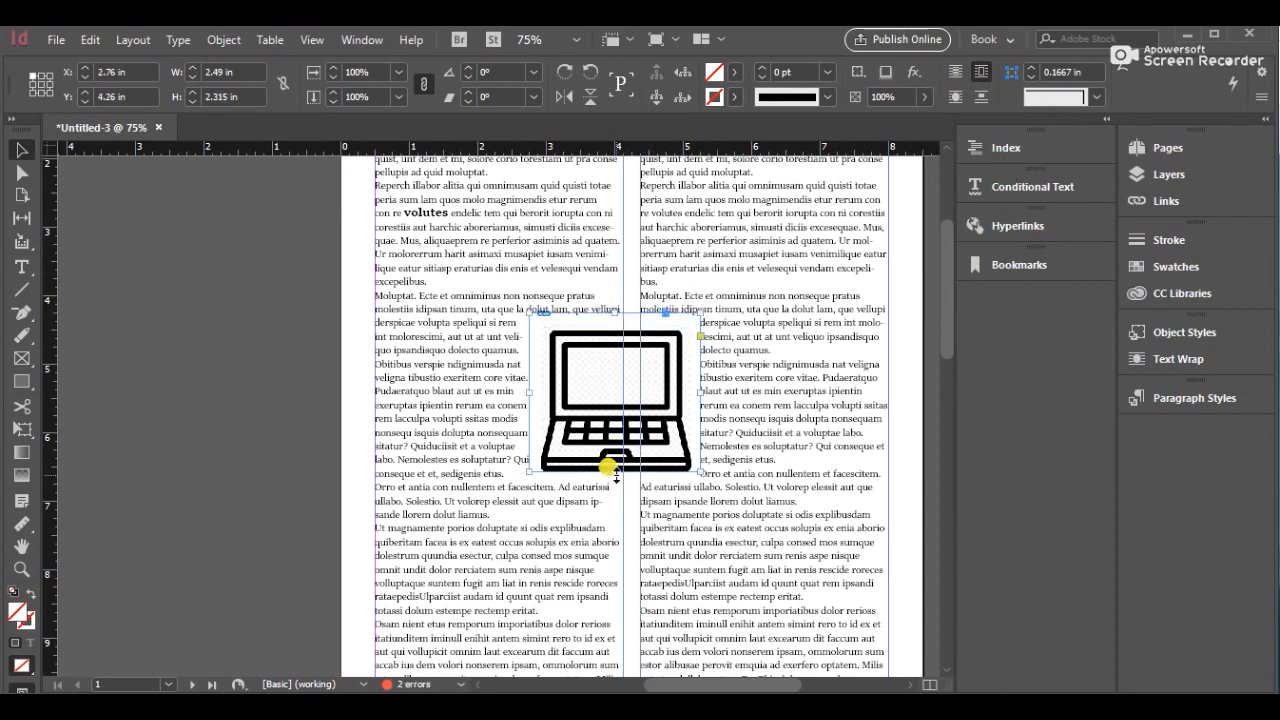
left_click_drag(609, 466, 609, 489)
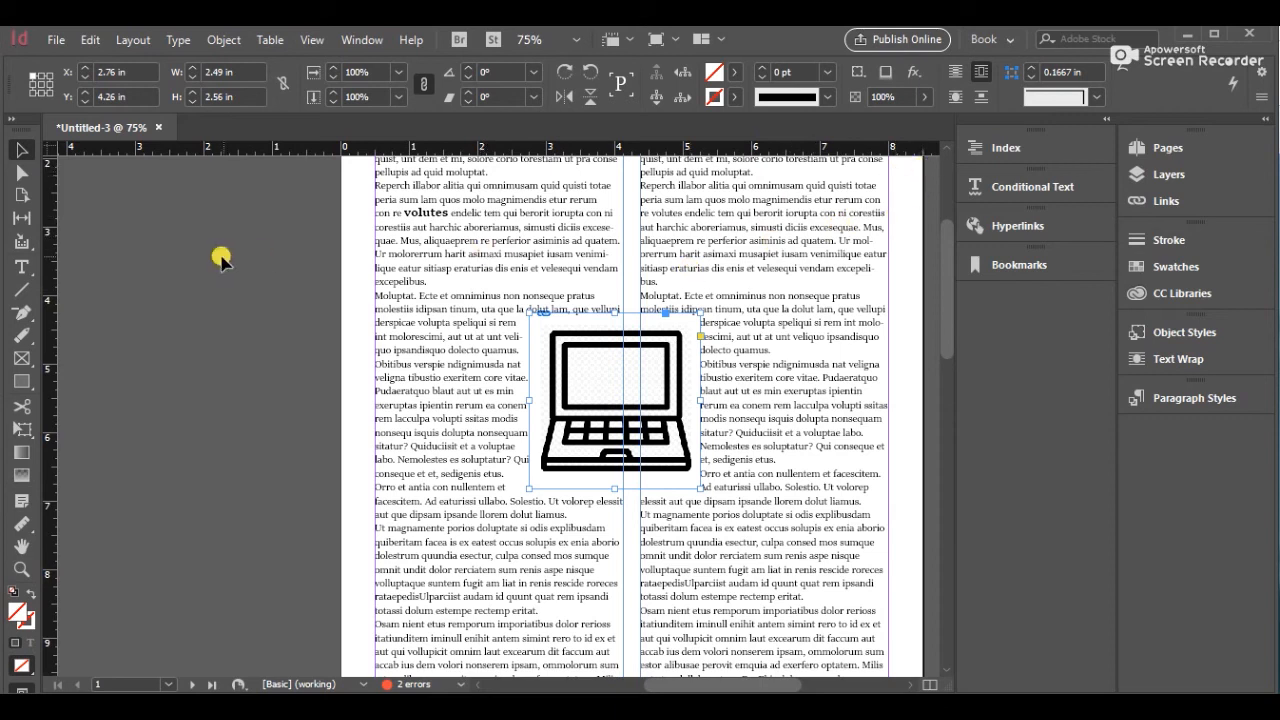
left_click(636, 284)
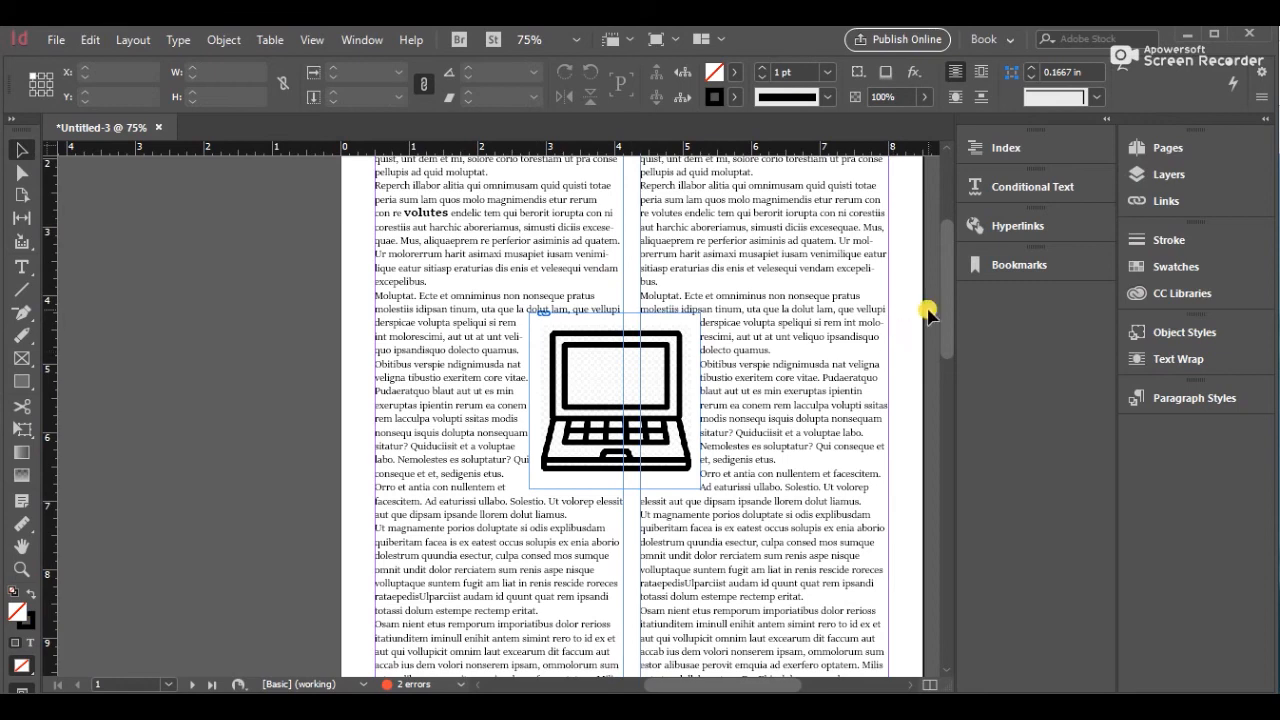
Add a two-line drop cap to the first paragraph of the left column
left_click_drag(946, 317, 943, 271)
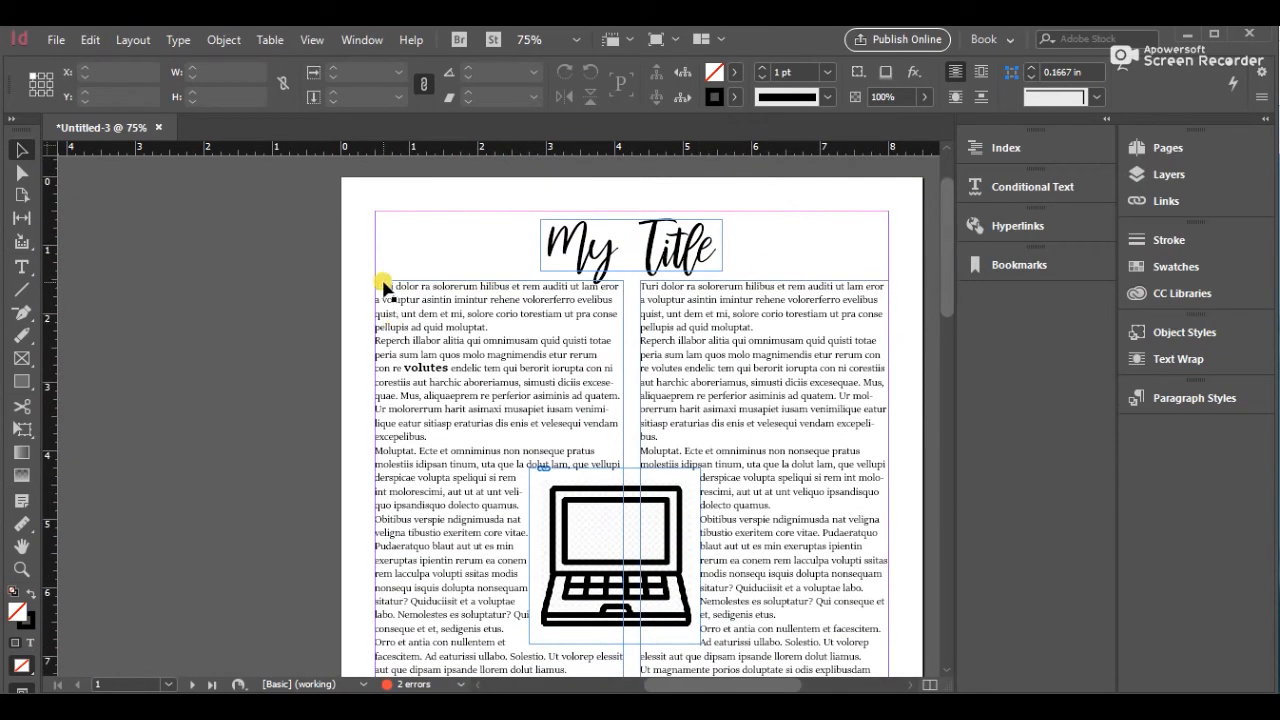
double_click(381, 287)
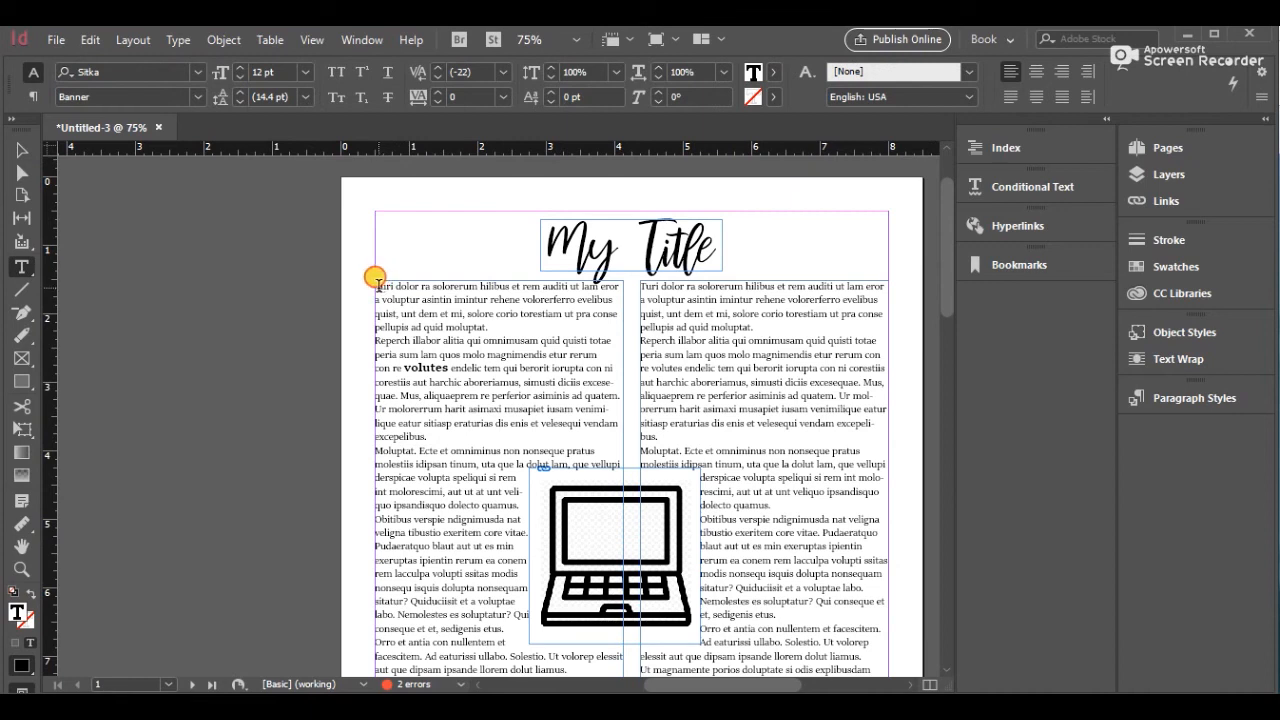
left_click_drag(379, 286, 375, 287)
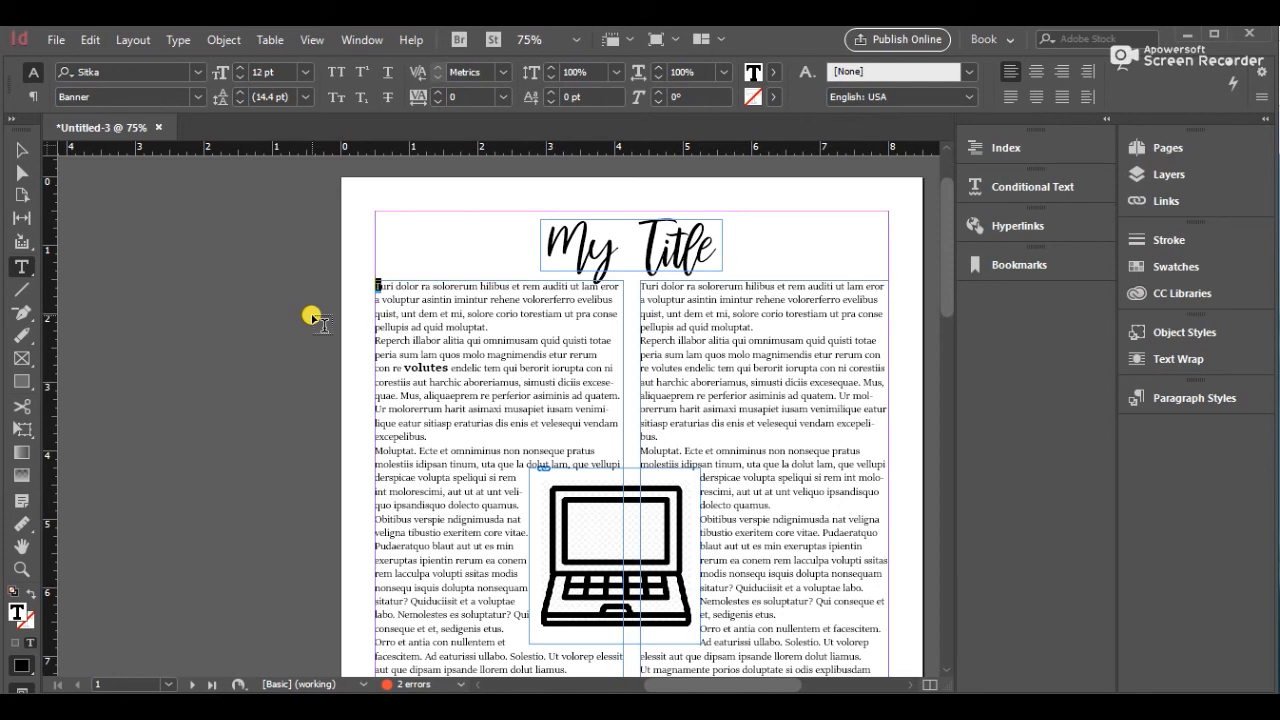
left_click(31, 95)
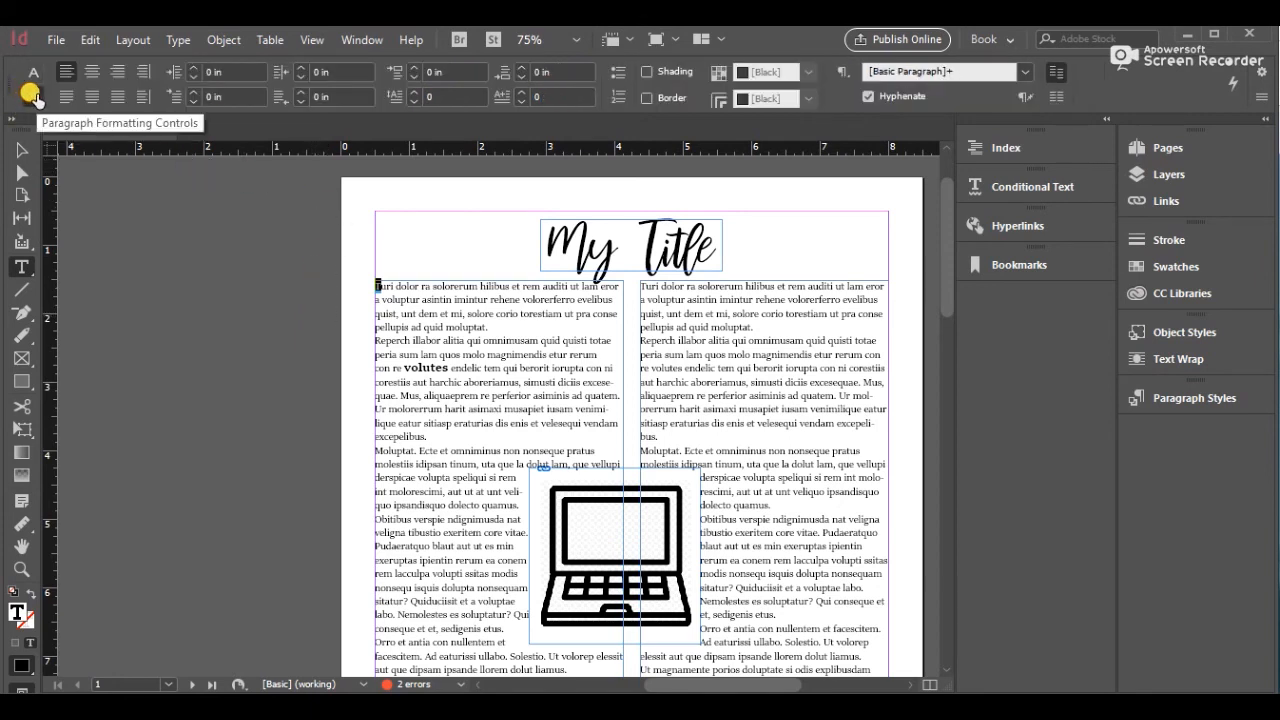
left_click(413, 91)
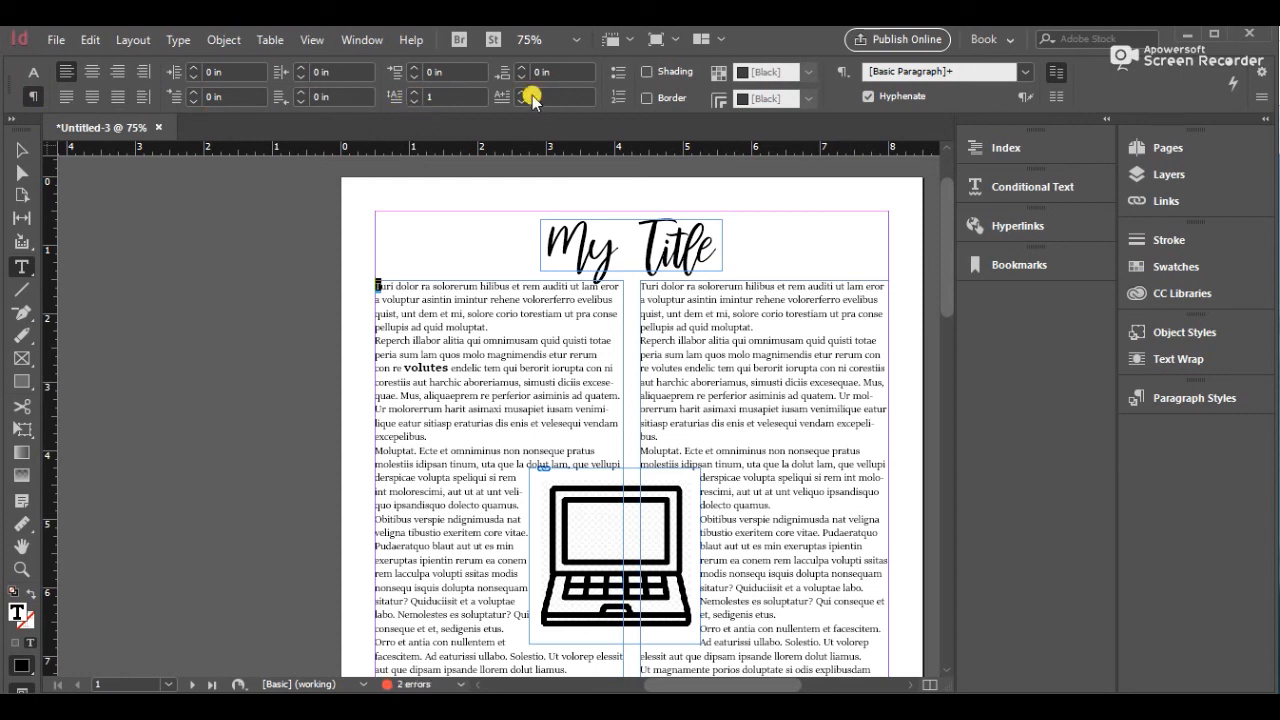
left_click(418, 94)
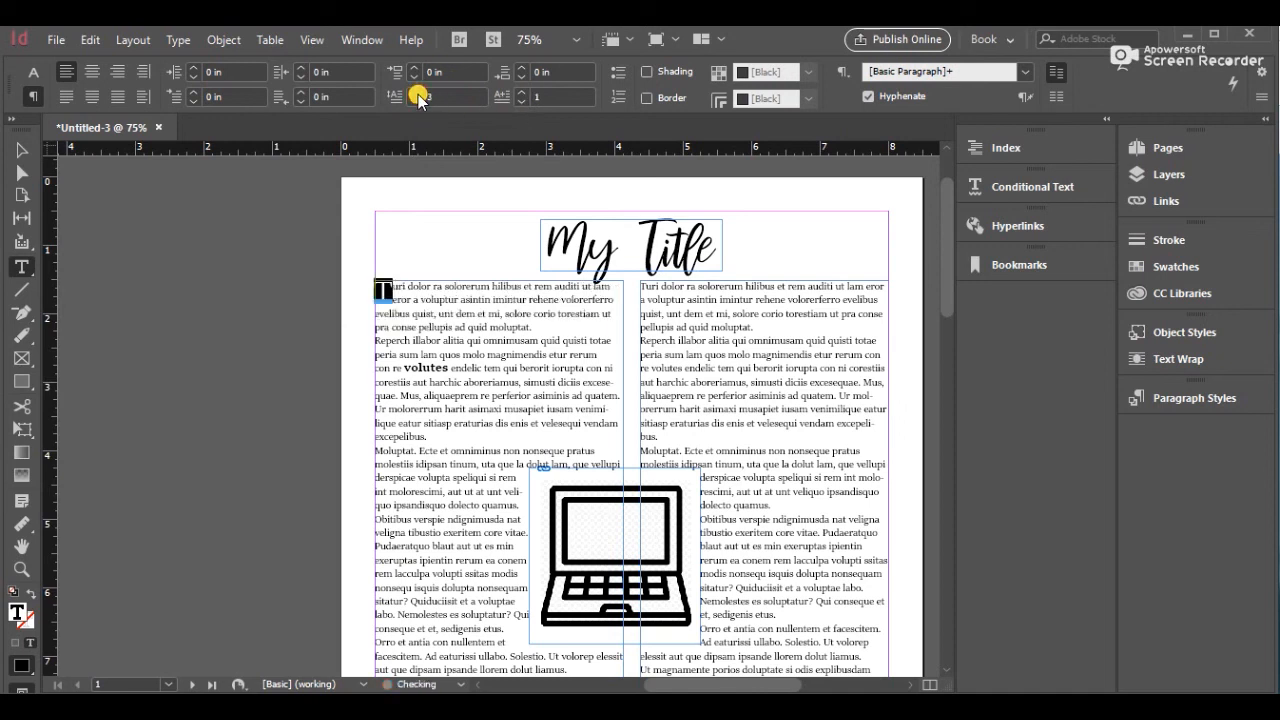
left_click(418, 94)
left_click(415, 102)
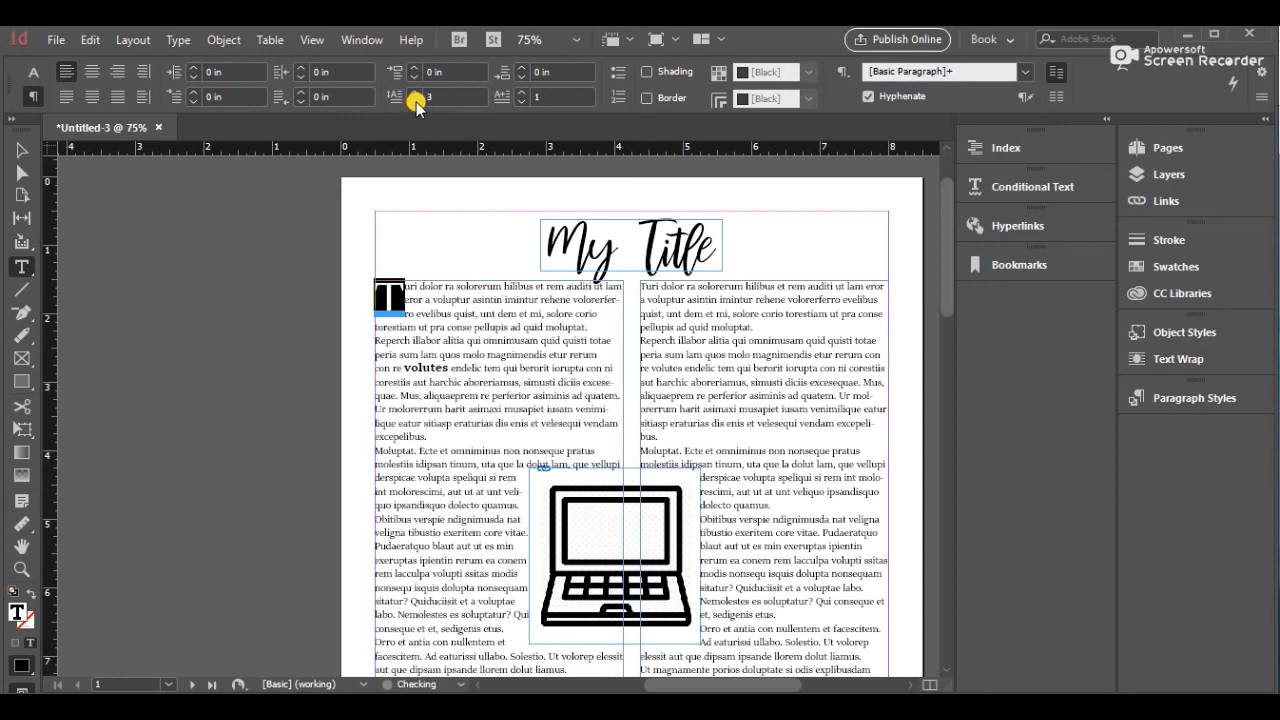
left_click(415, 102)
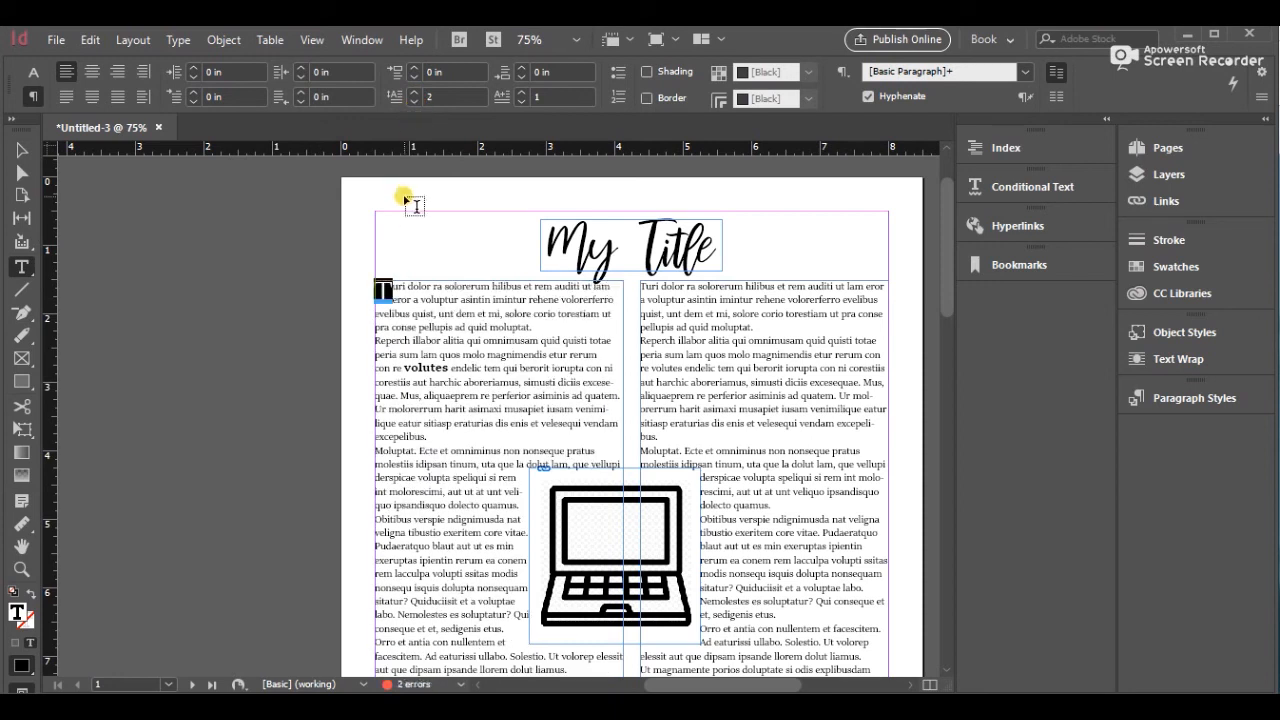
left_click(12, 152)
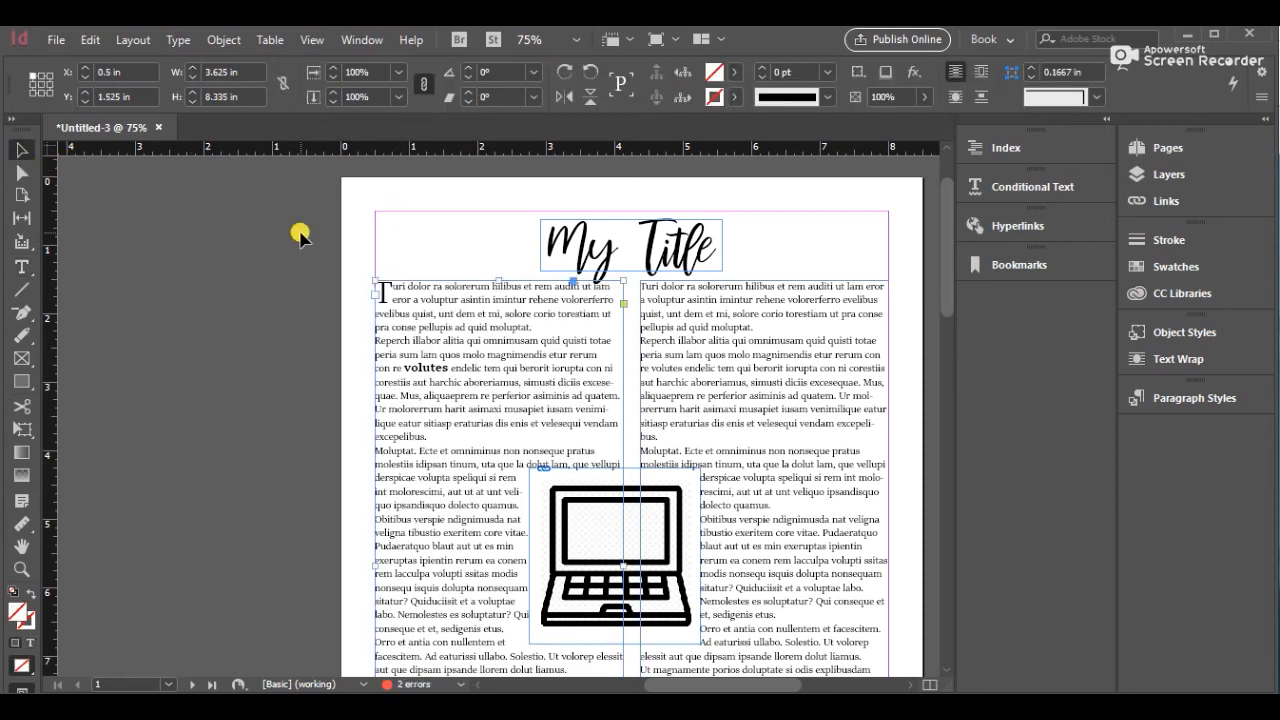
left_click(425, 234)
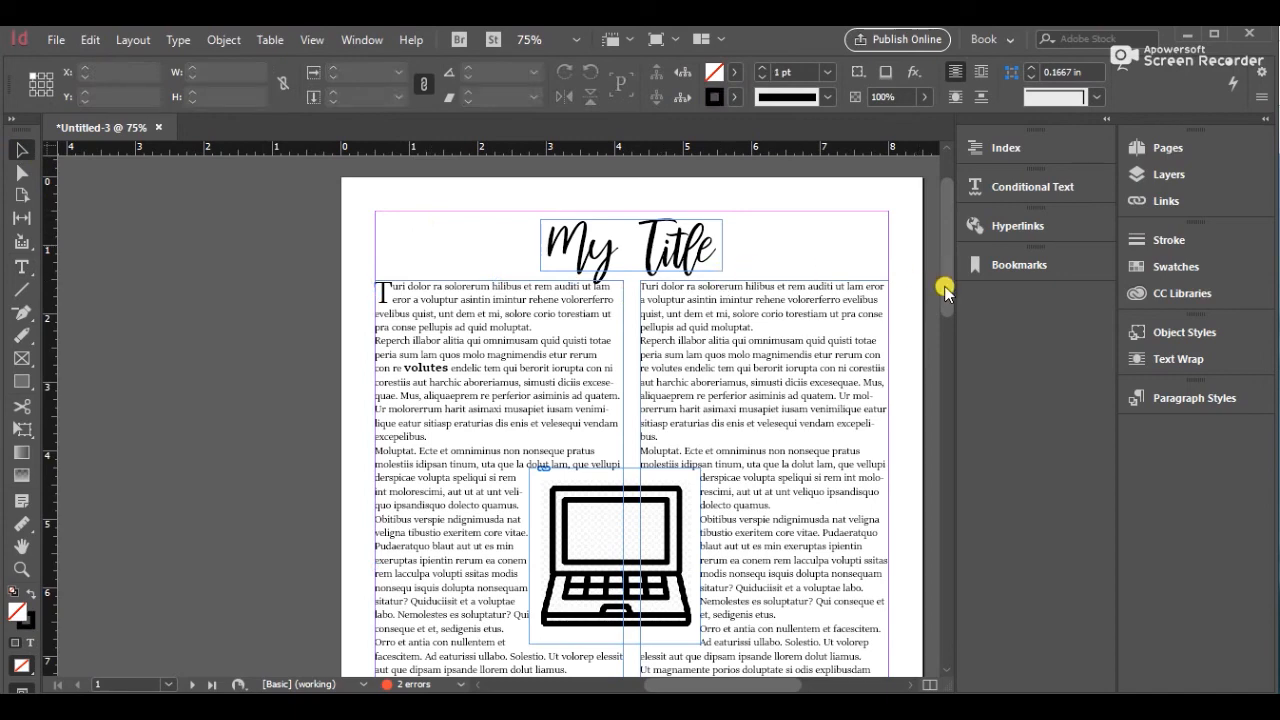
Select a phrase in the right column and turn it into a hyperlink to the URL google.com
mouse_move(943, 286)
left_mouse_down()
mouse_move(937, 391)
mouse_move(935, 305)
mouse_move(928, 351)
left_mouse_up()
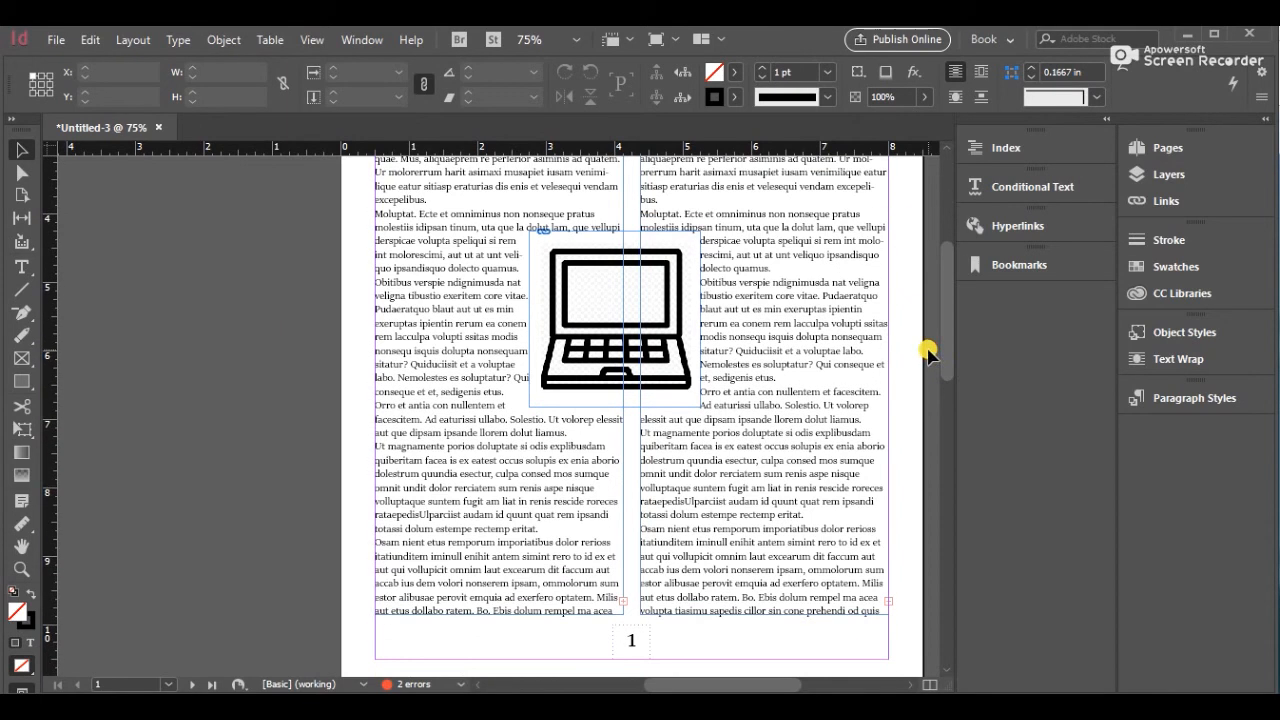
double_click(703, 508)
triple_click(704, 511)
left_click(704, 488)
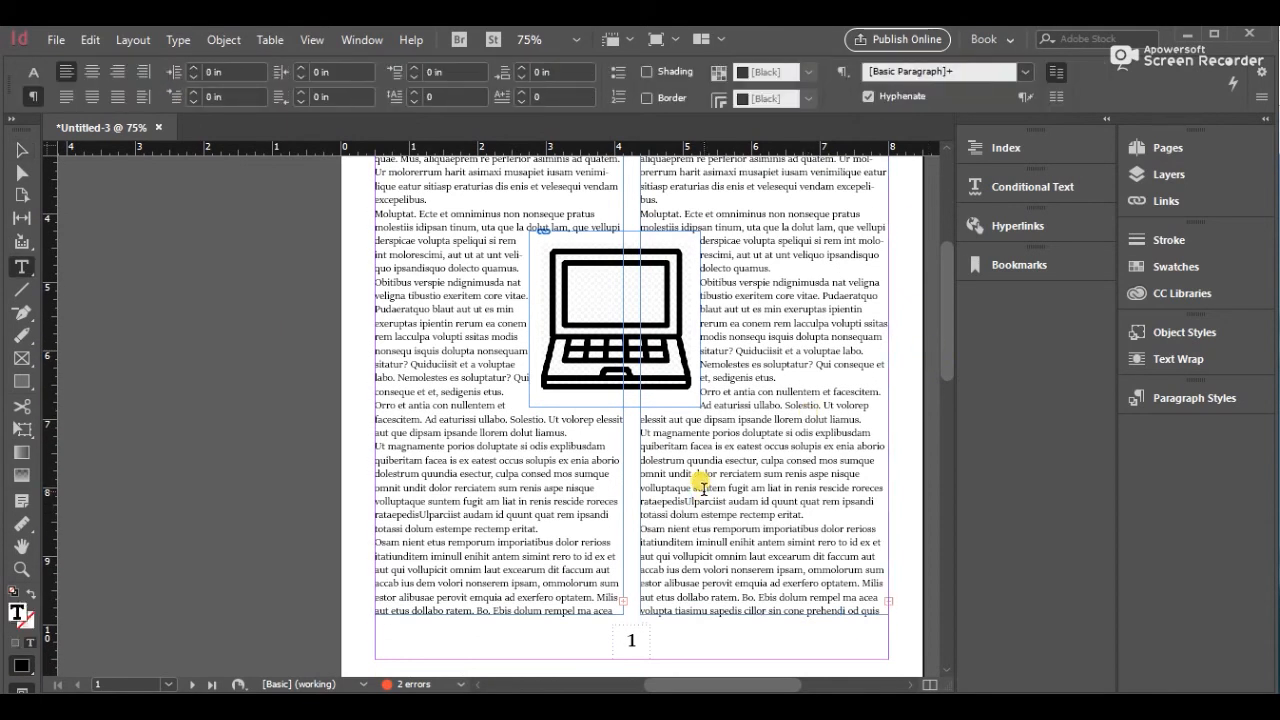
left_click(686, 455)
left_click_drag(686, 455, 717, 472)
right_click(705, 470)
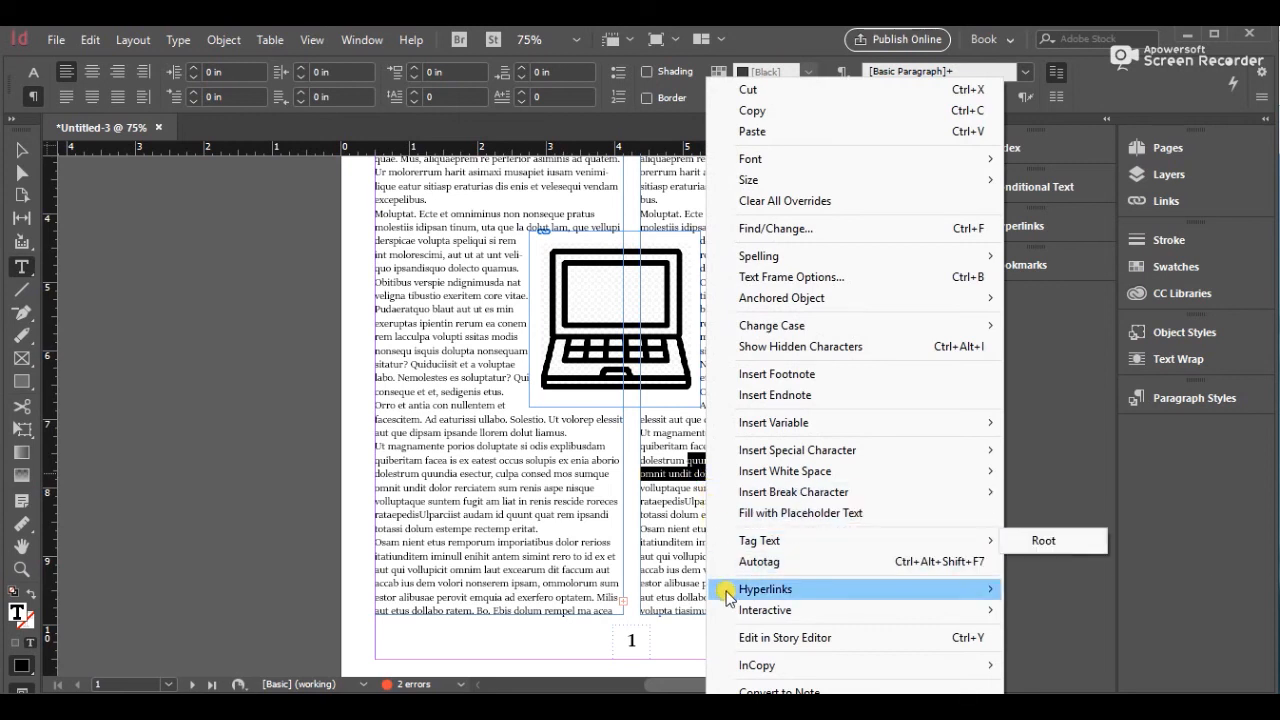
mouse_move(729, 595)
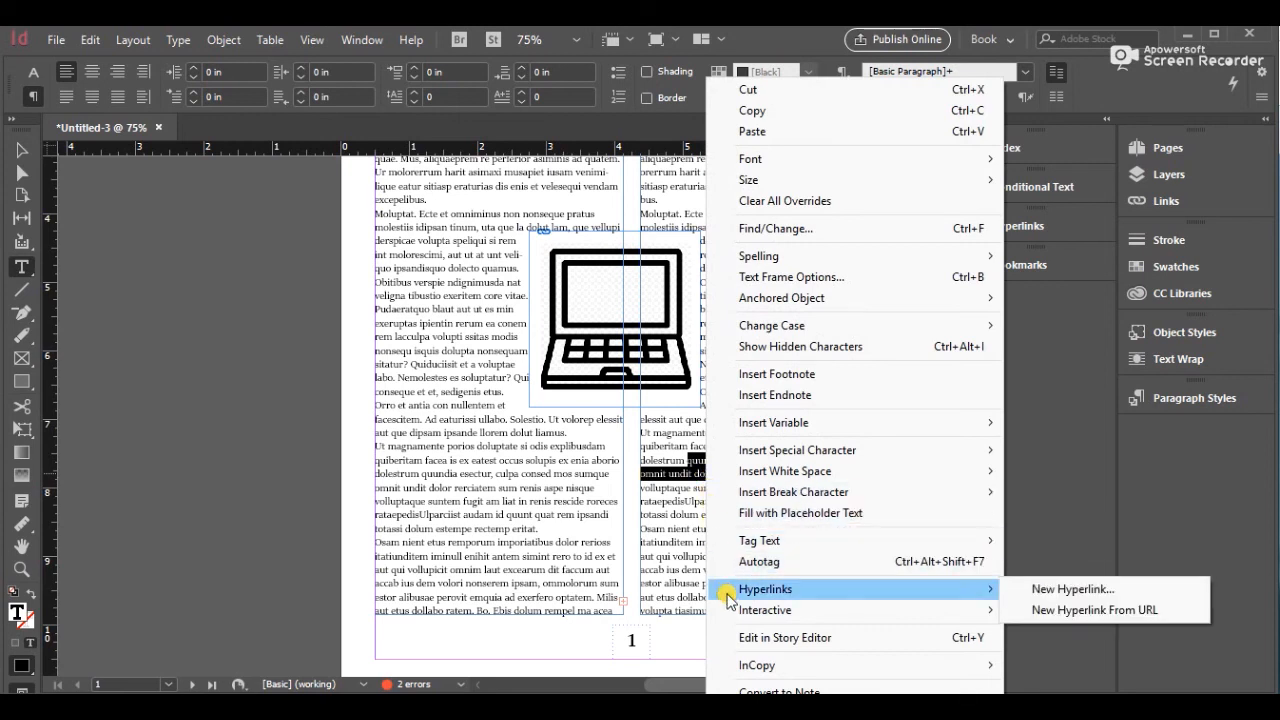
left_click(1019, 590)
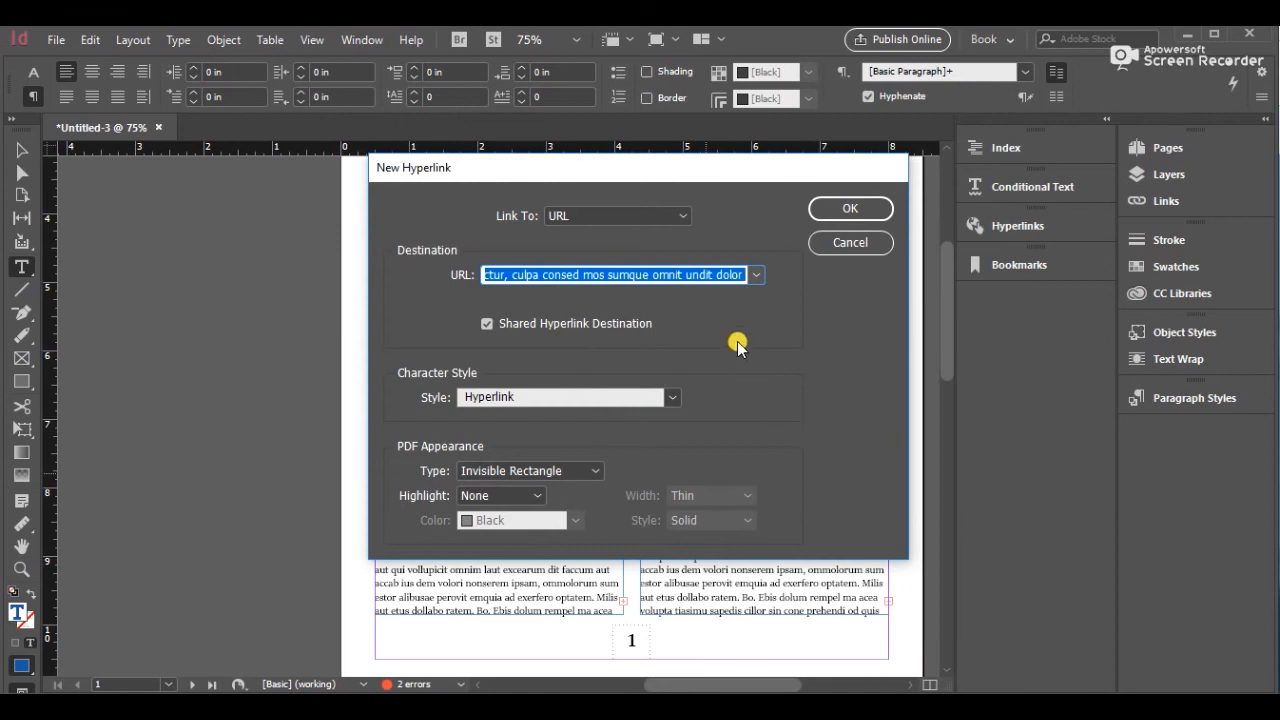
type("google.com")
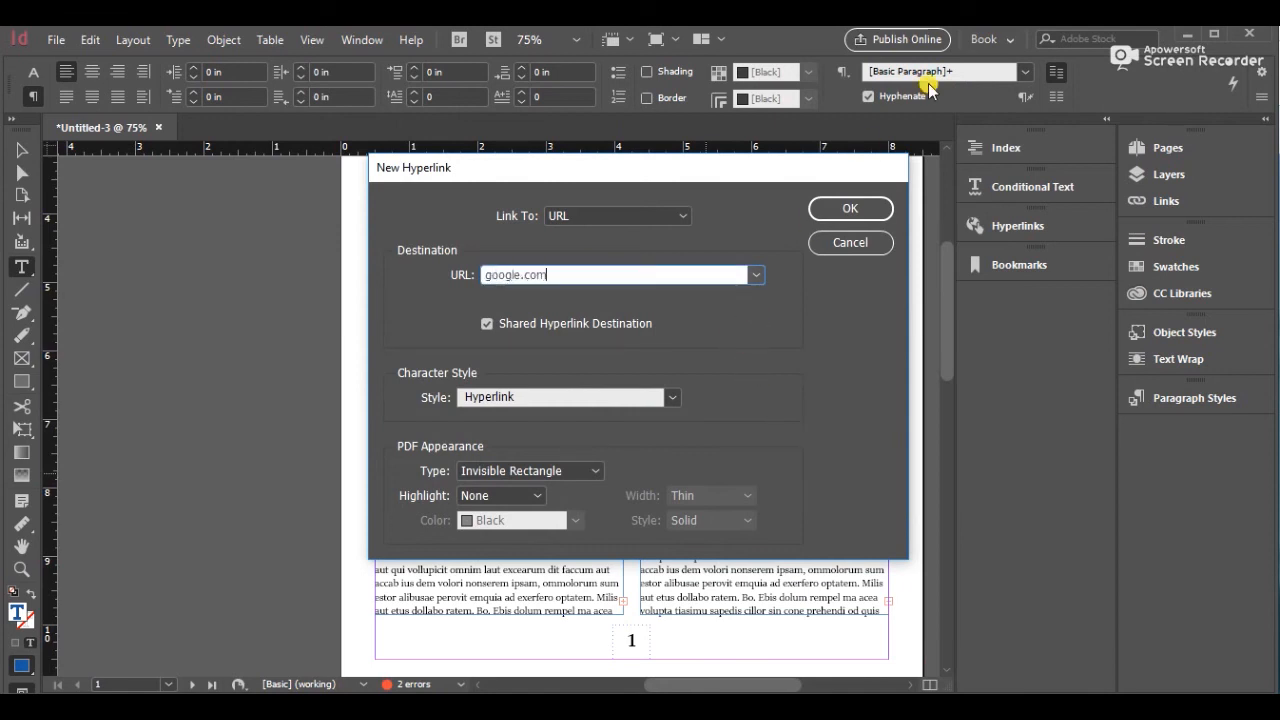
left_click(850, 206)
left_click(745, 397)
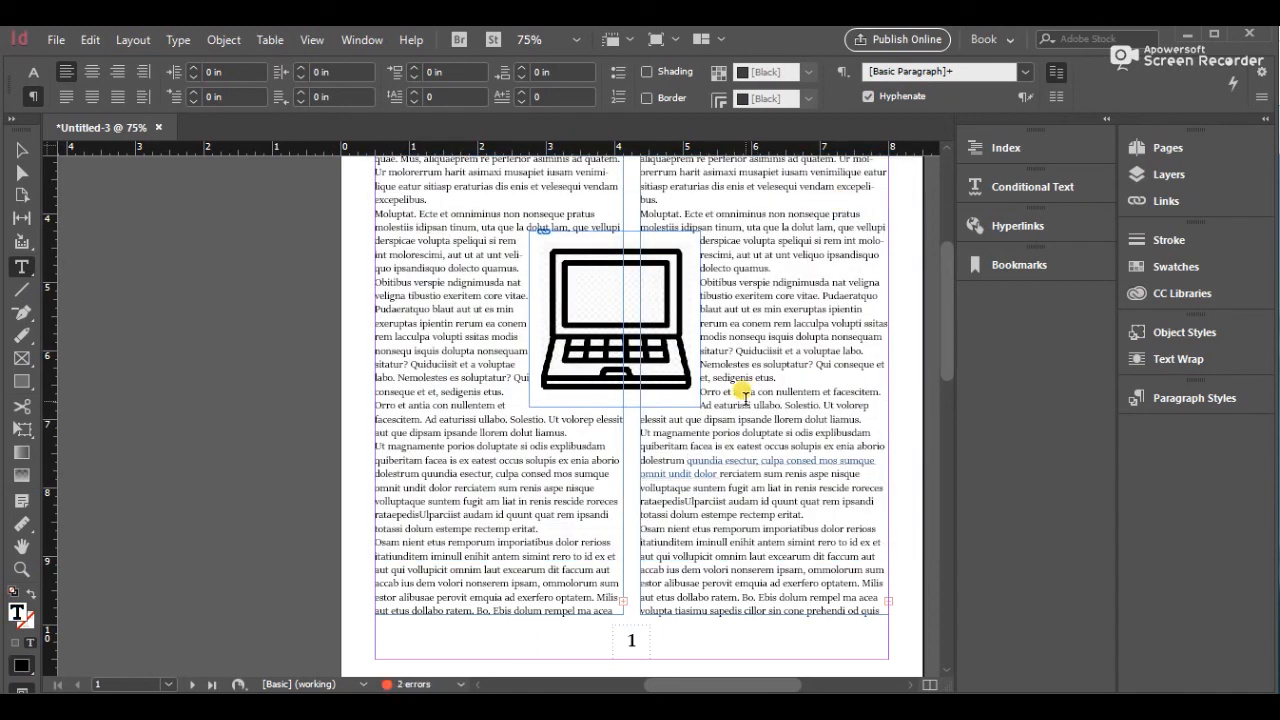
Export the document as Adobe PDF (Print), naming the file IntrotoInDesign followed by the author's surname
left_click_drag(943, 316, 910, 258)
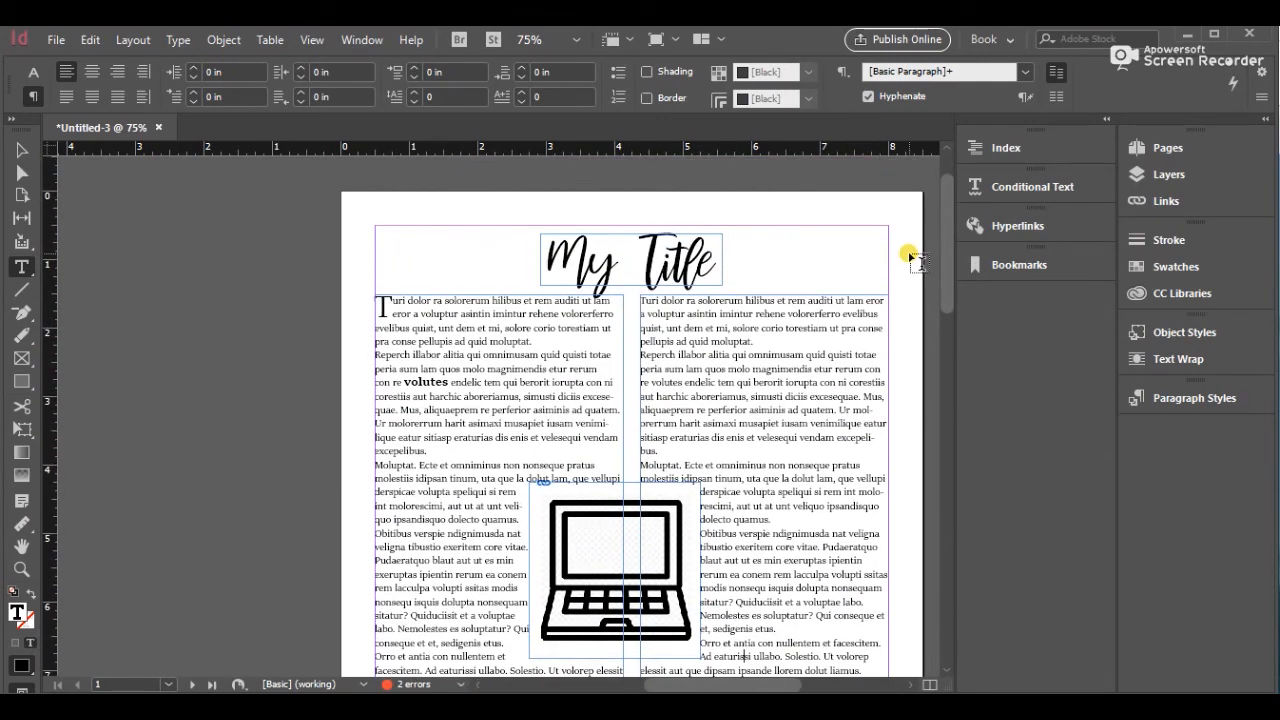
left_click(58, 40)
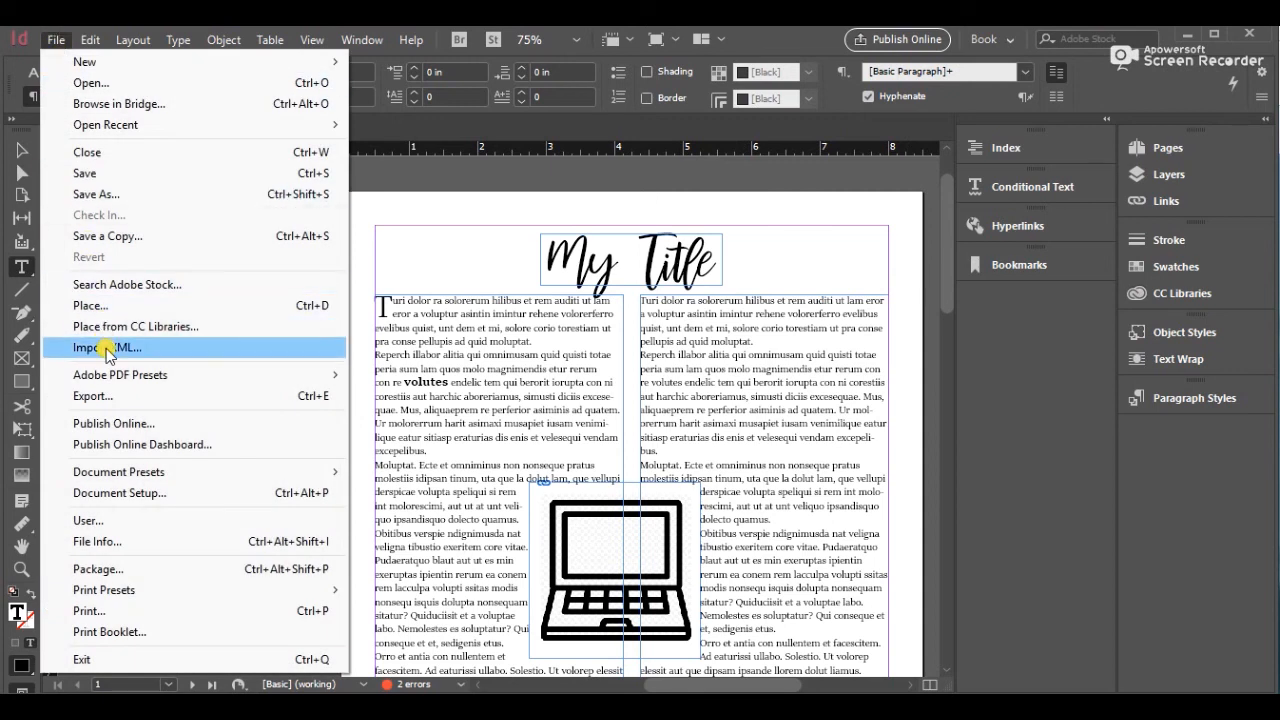
left_click(100, 394)
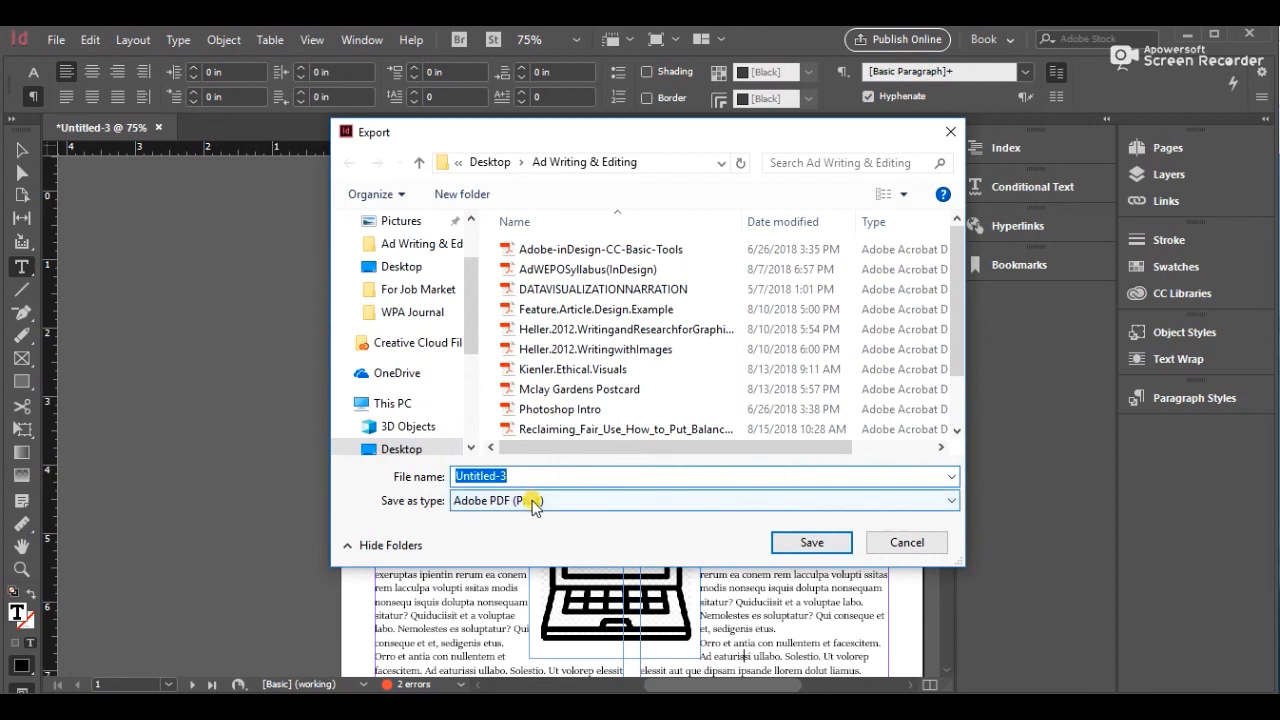
type("IntrotoInDesign.Cicchino")
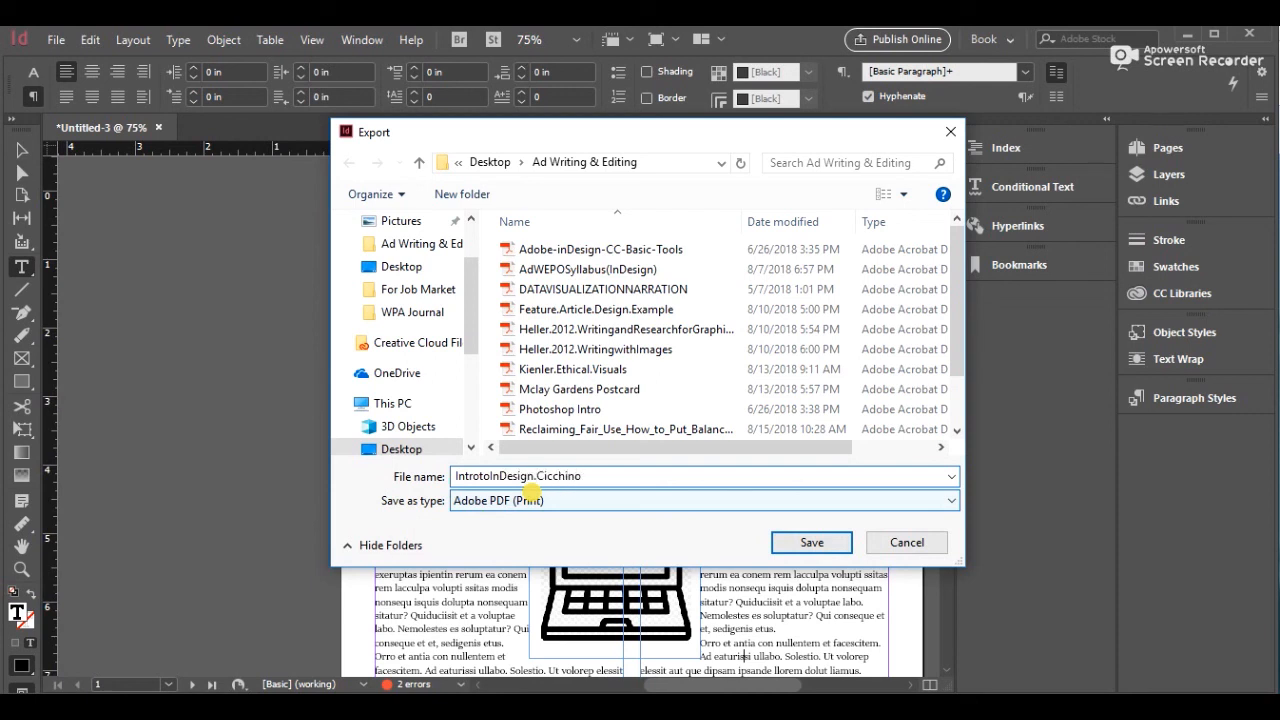
left_click(810, 542)
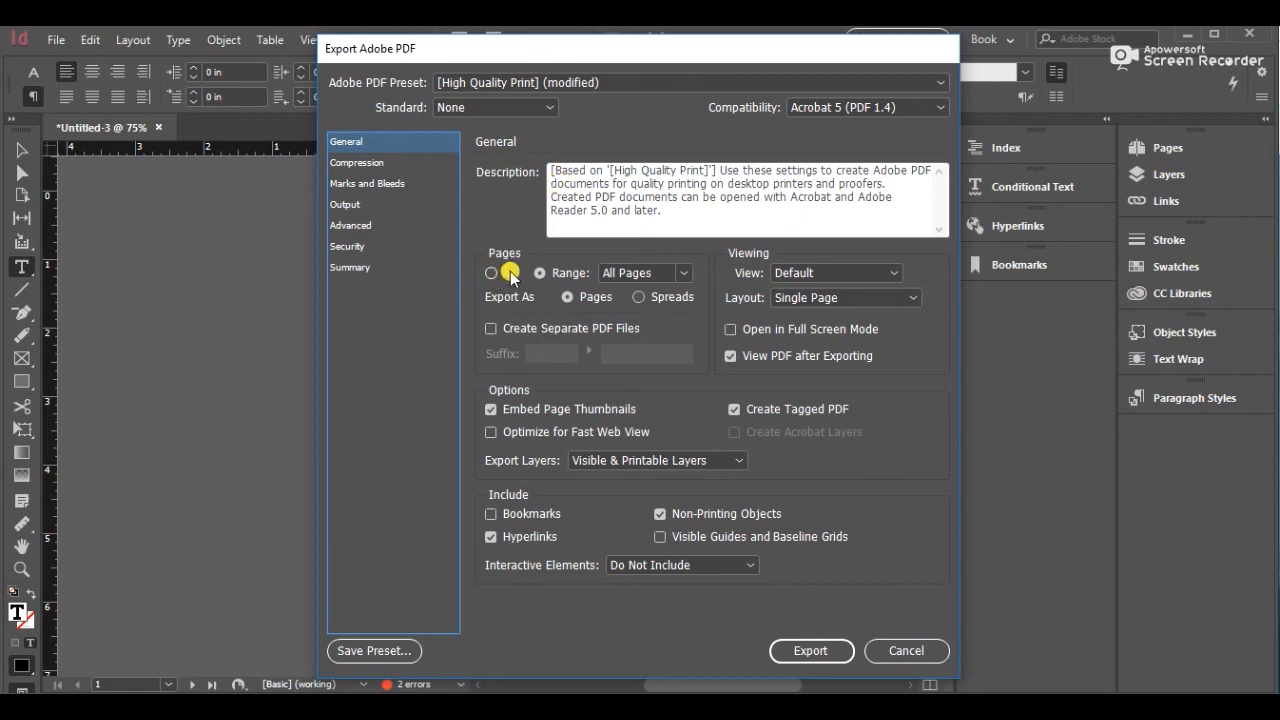
Check the page range, view and layout options in the PDF export settings, and export the PDF
left_click(553, 276)
left_click(683, 273)
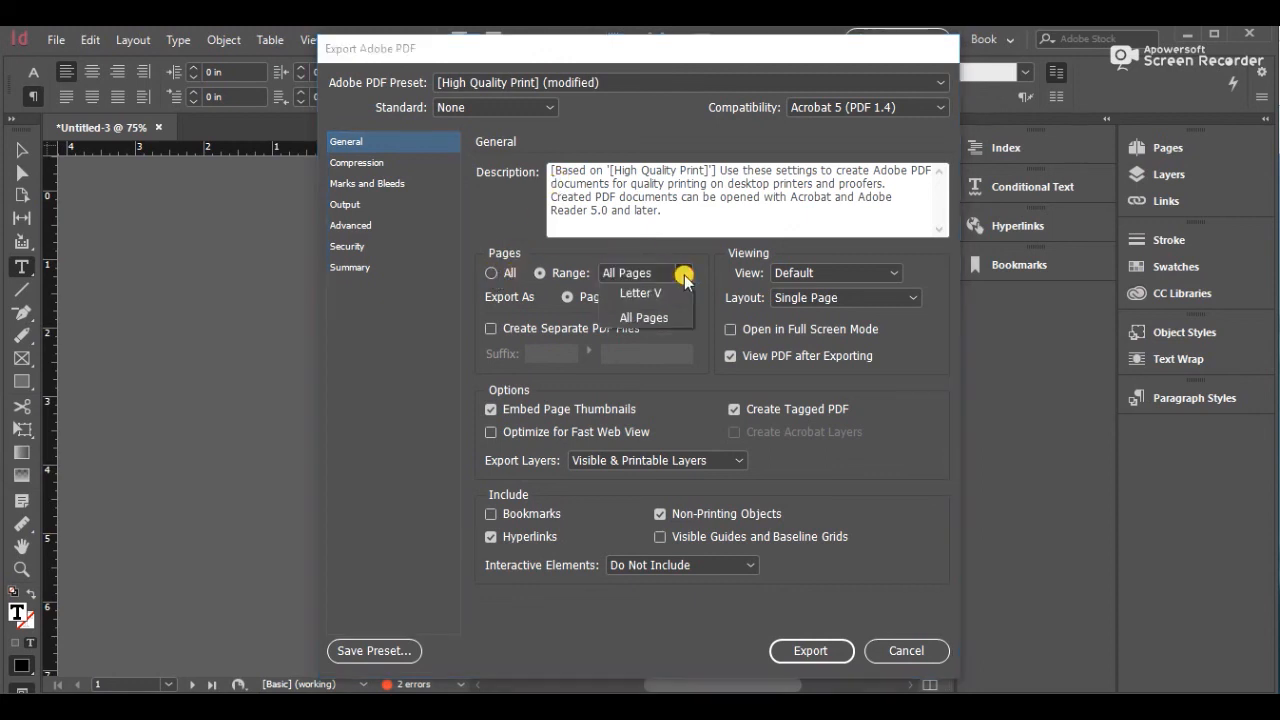
left_click(683, 275)
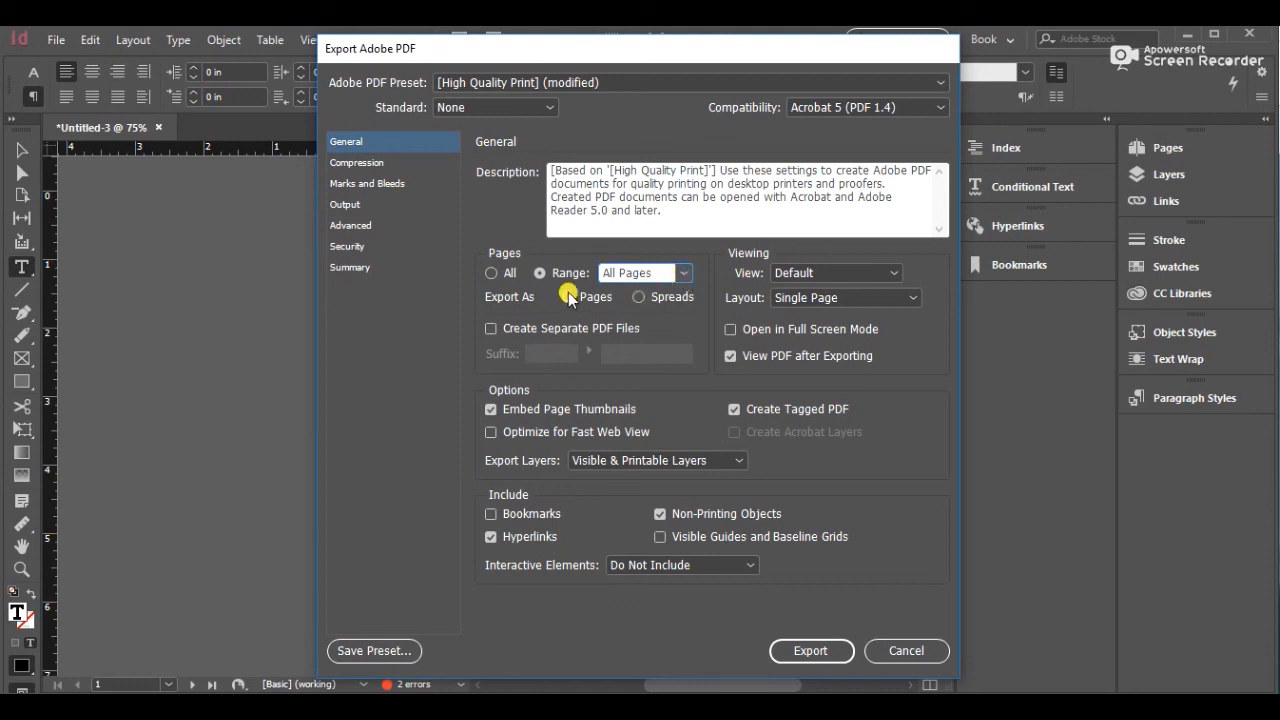
left_click(835, 274)
left_click(835, 273)
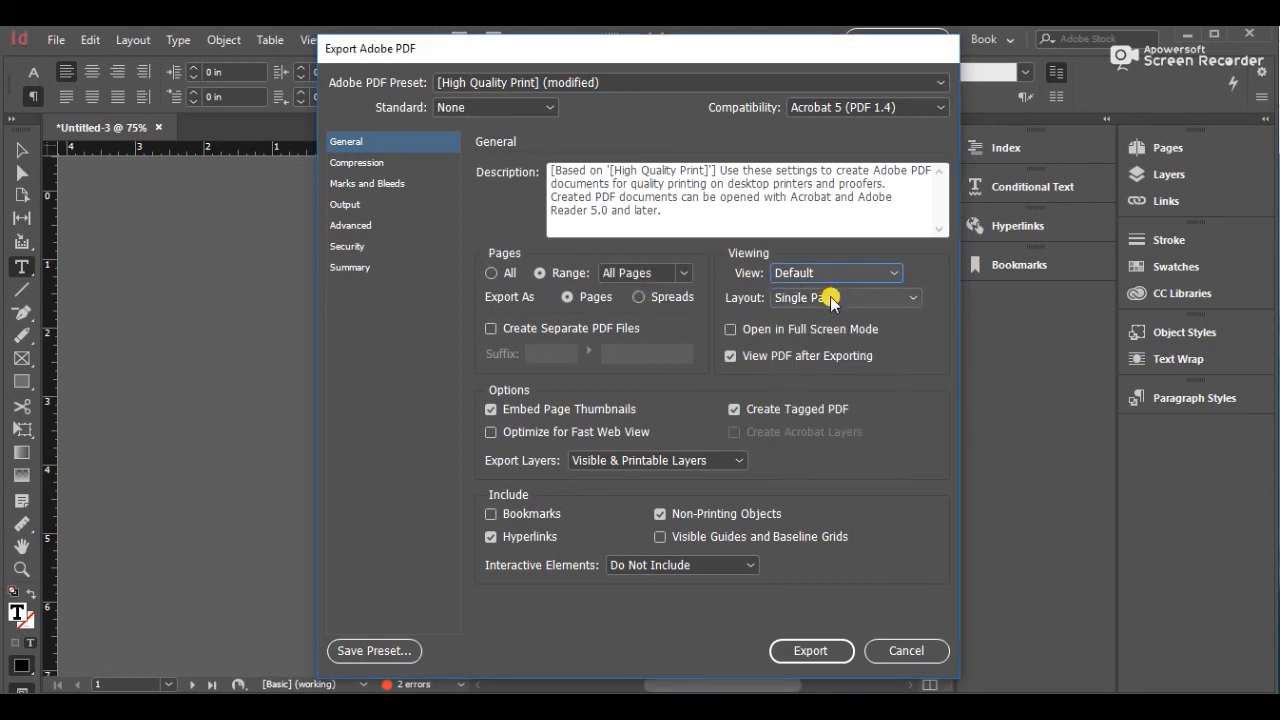
left_click(831, 297)
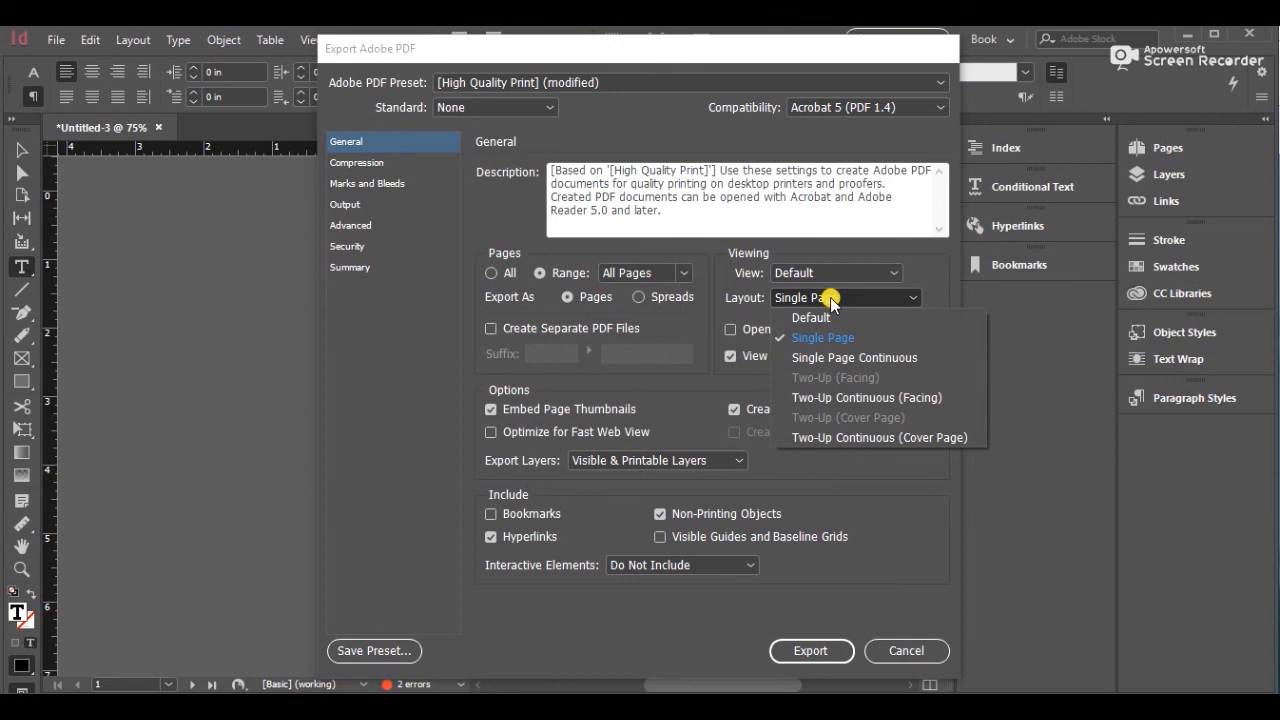
left_click(831, 298)
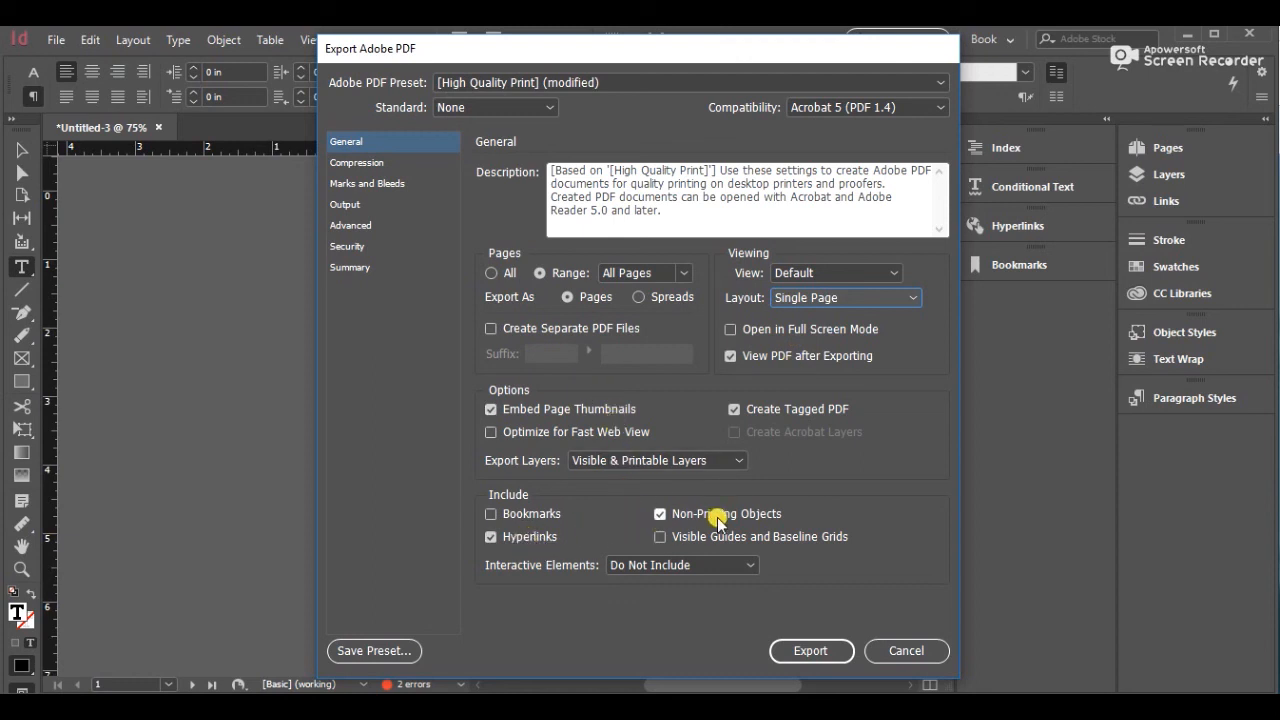
left_click(829, 650)
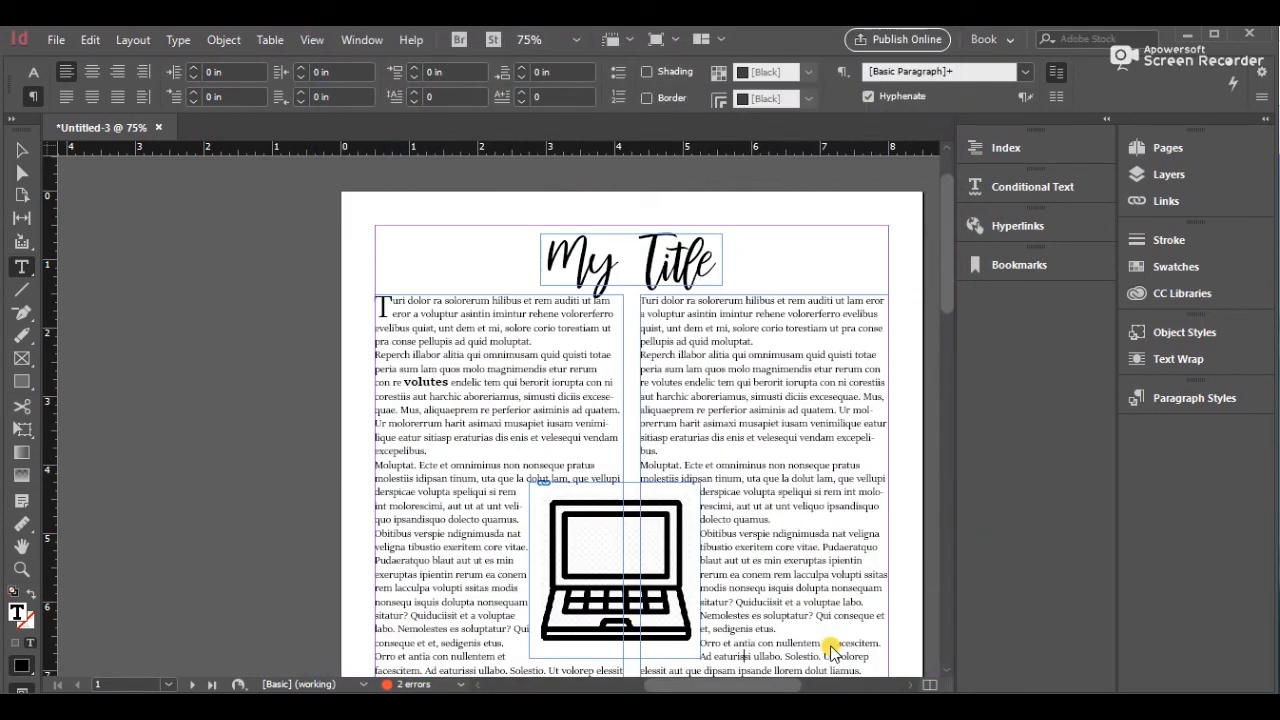
Follow the exported PDF's hyperlink to google.com in the browser, then close the browser and Acrobat
left_click(728, 392)
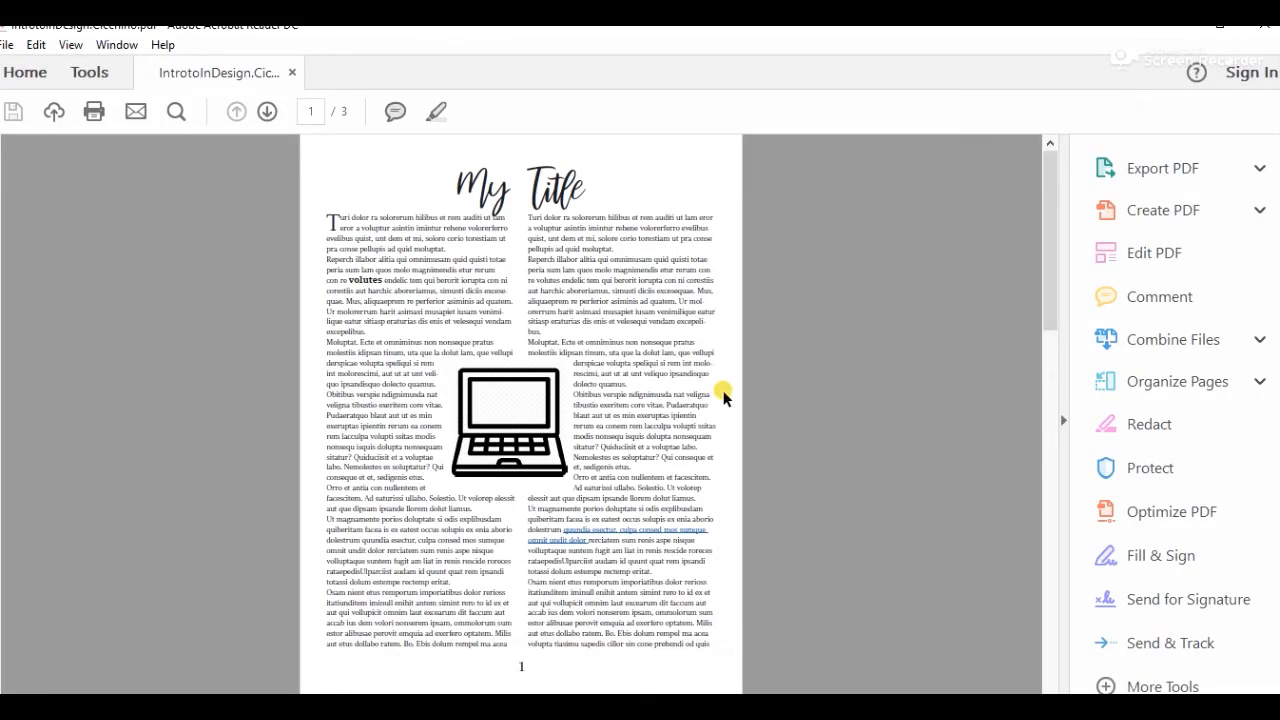
left_click(1062, 426)
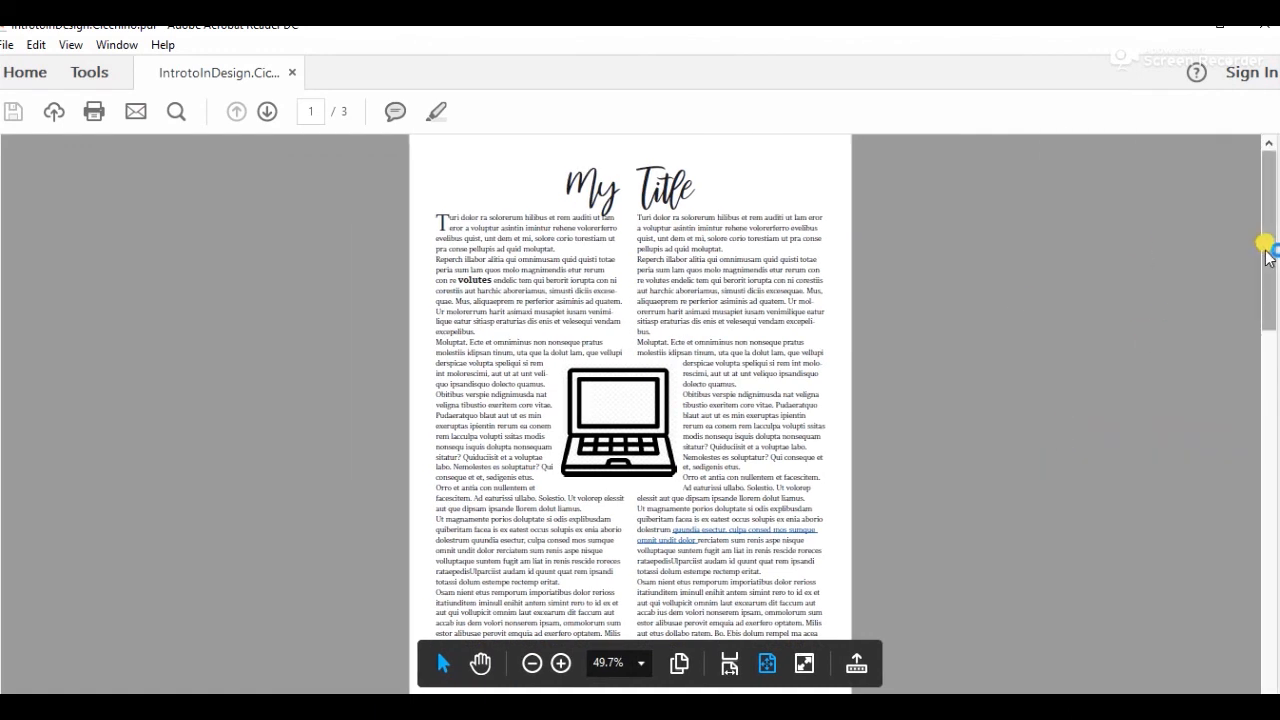
left_click(783, 535)
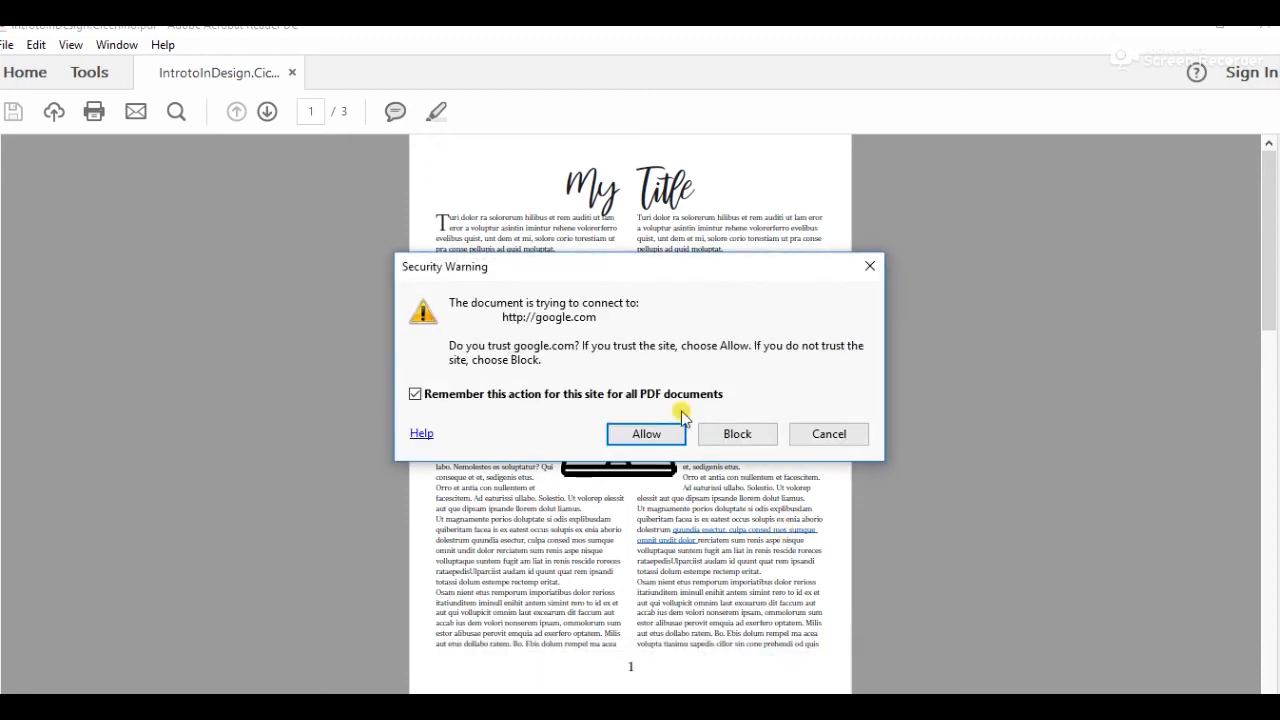
left_click(650, 435)
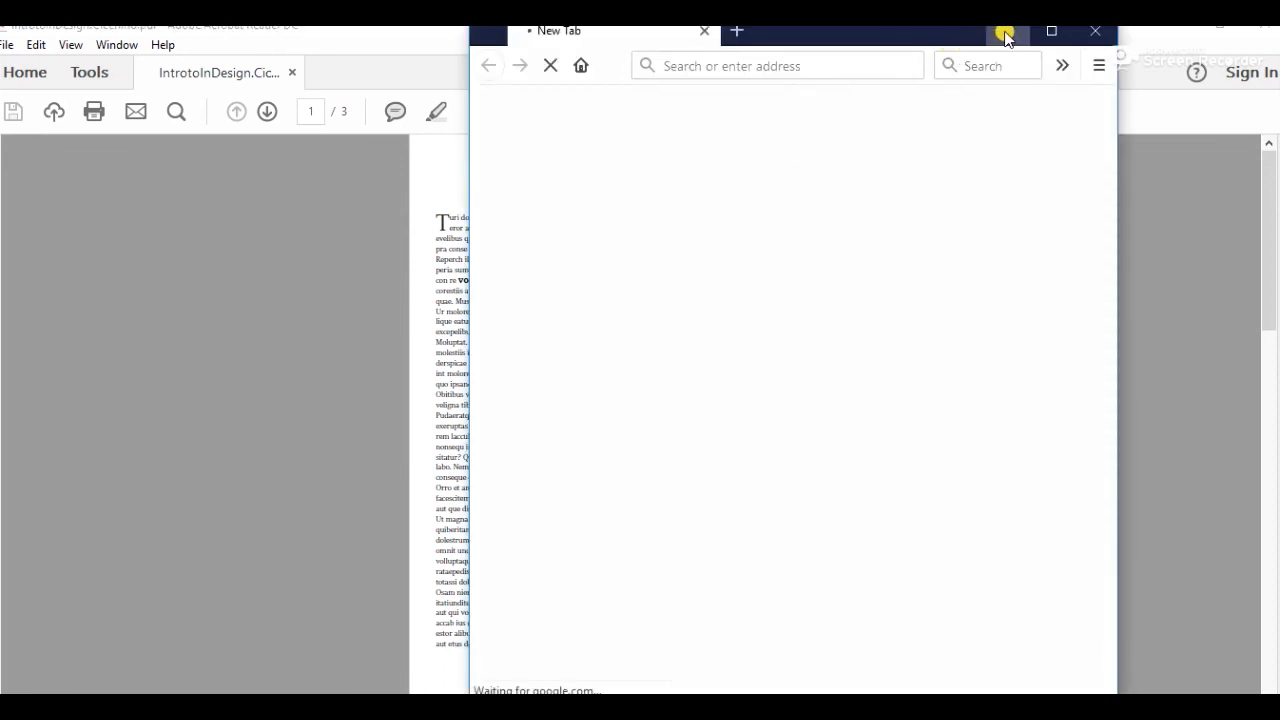
left_click_drag(960, 36, 1197, 78)
double_click(1197, 78)
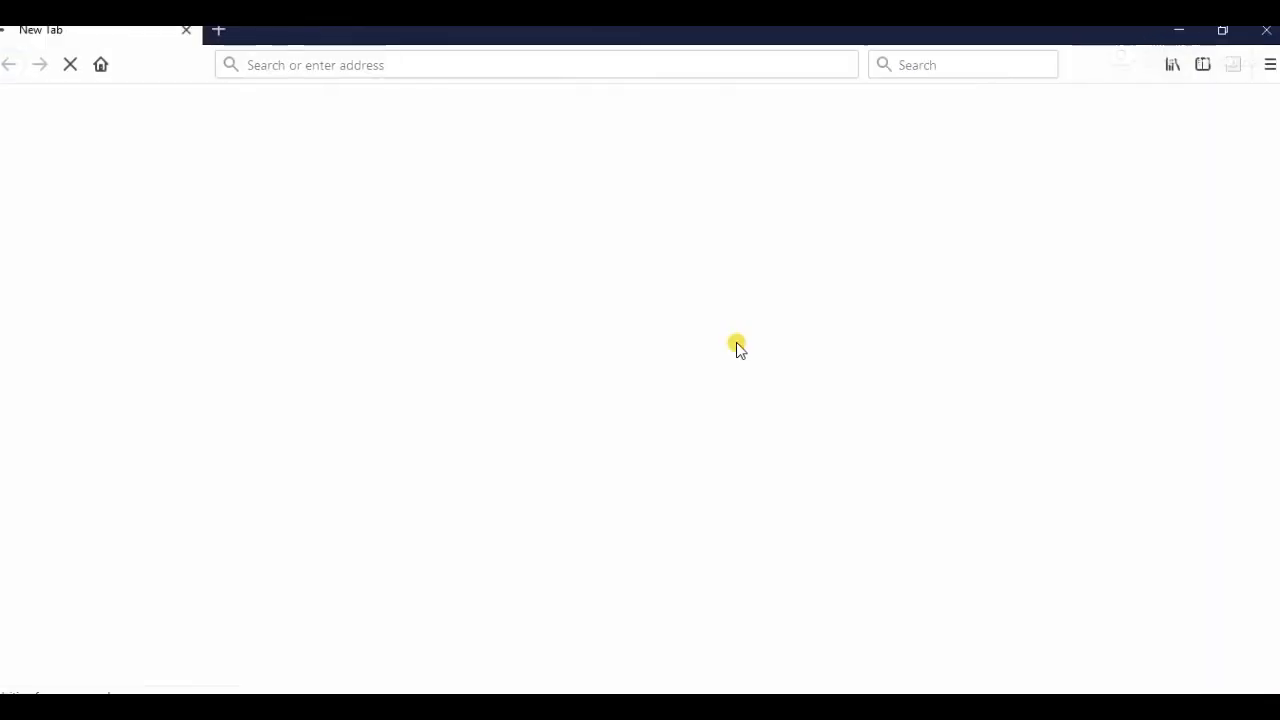
left_click(1256, 30)
mouse_move(613, 419)
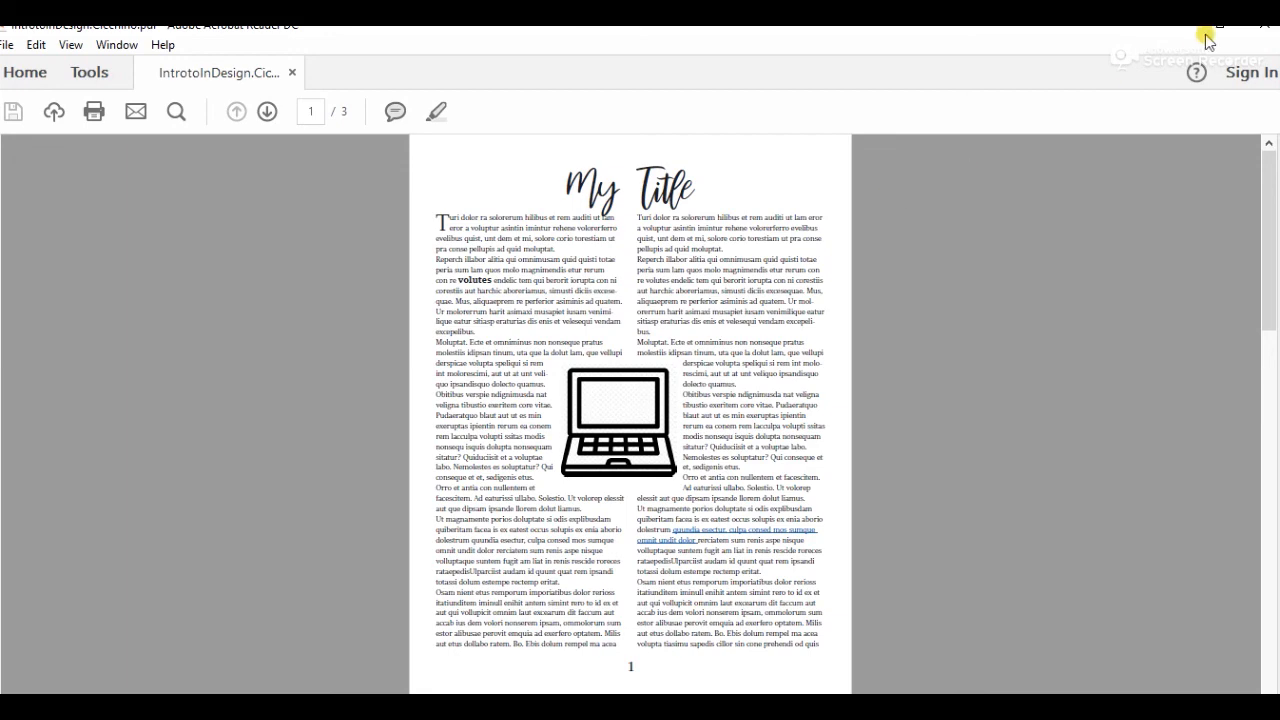
left_click(1268, 27)
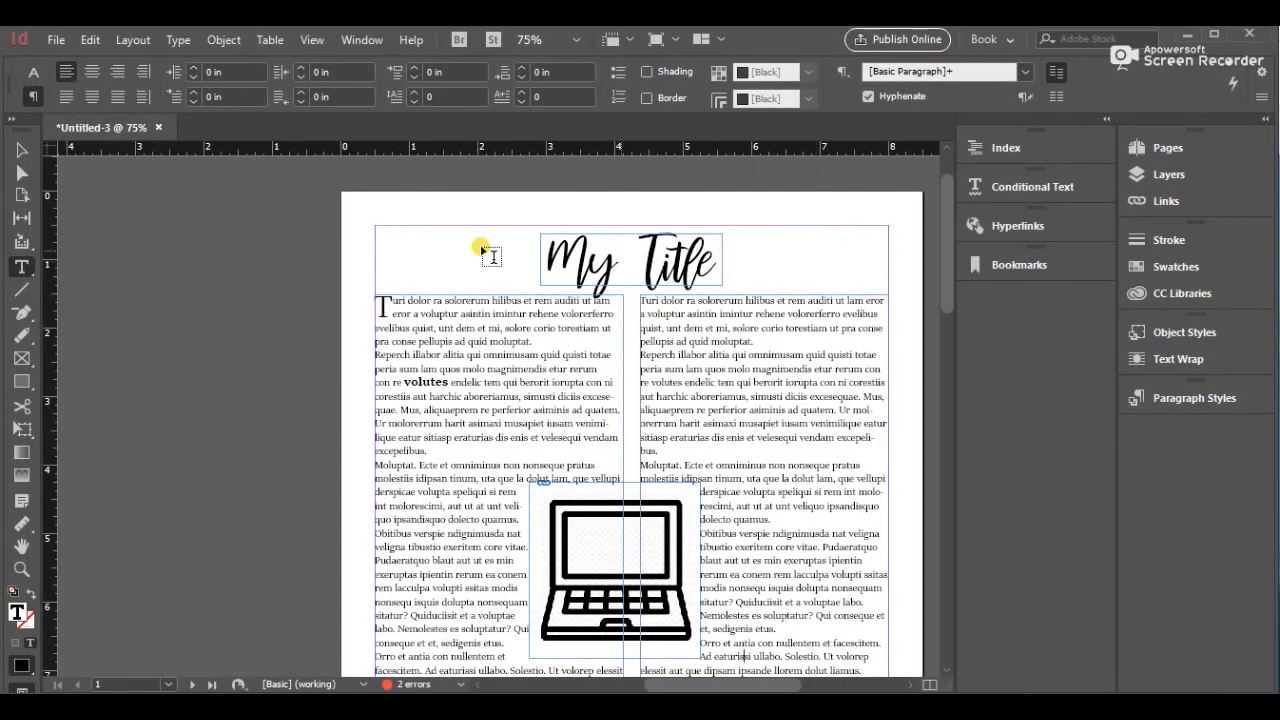
left_click(21, 150)
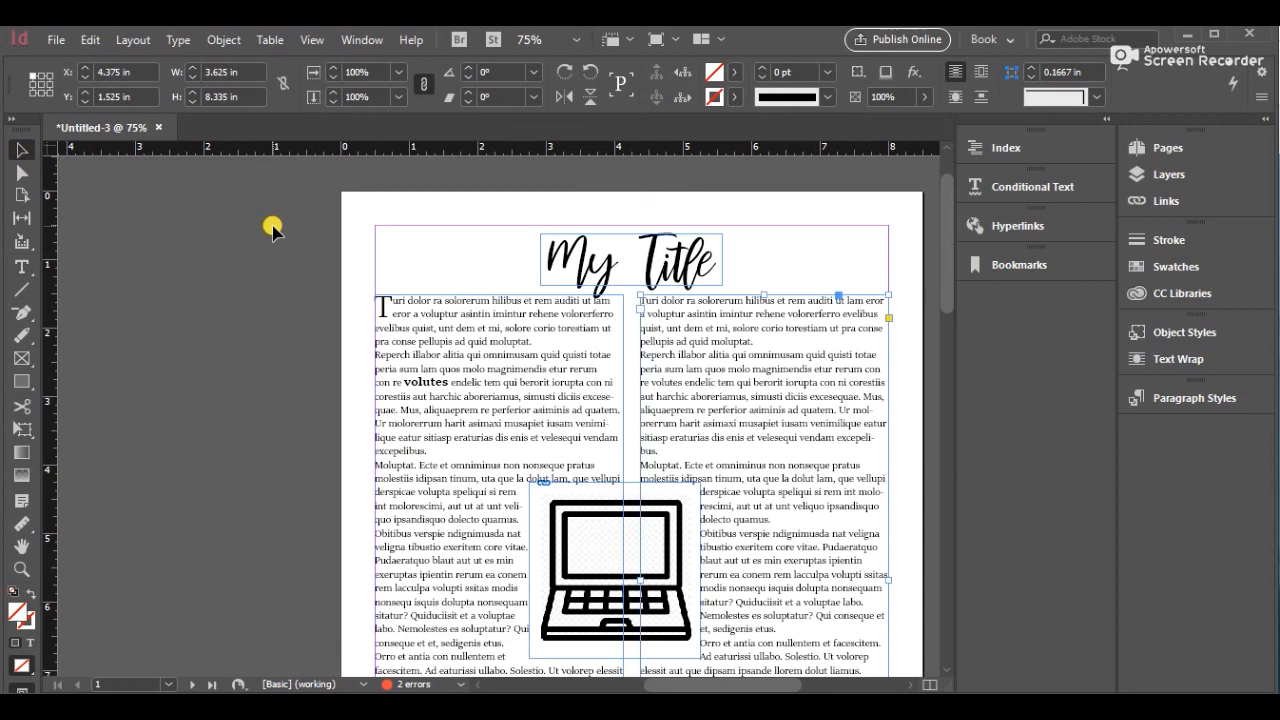